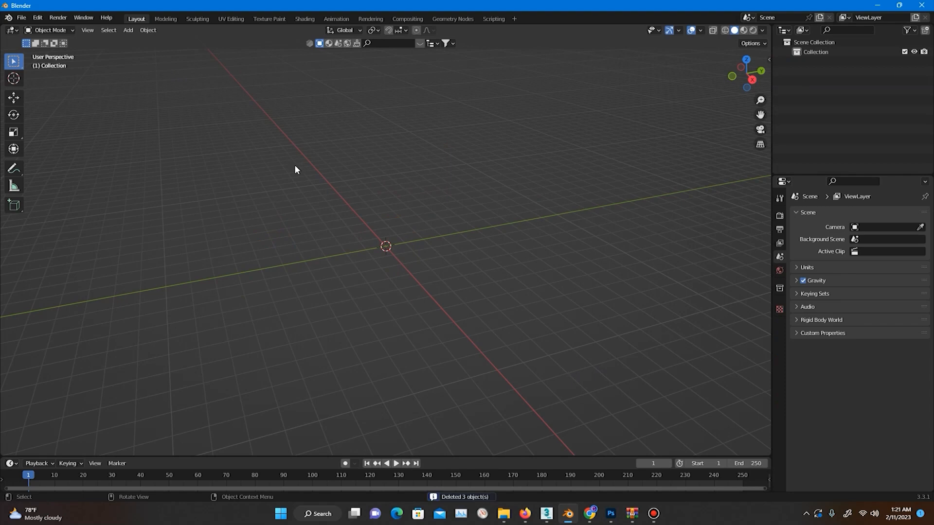
Find the SketchUp Importer add-on in the preferences by searching "ske" and make sure it is enabled
{"action": "left_click", "coordinate": [38, 19]}
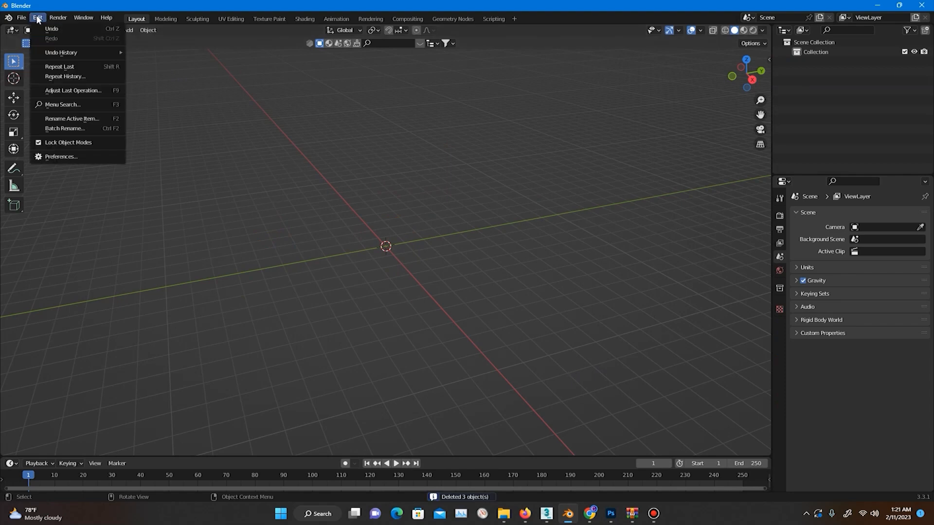
{"action": "left_click", "coordinate": [68, 157]}
{"action": "left_click_drag", "start_coordinate": [173, 25], "coordinate": [367, 88]}
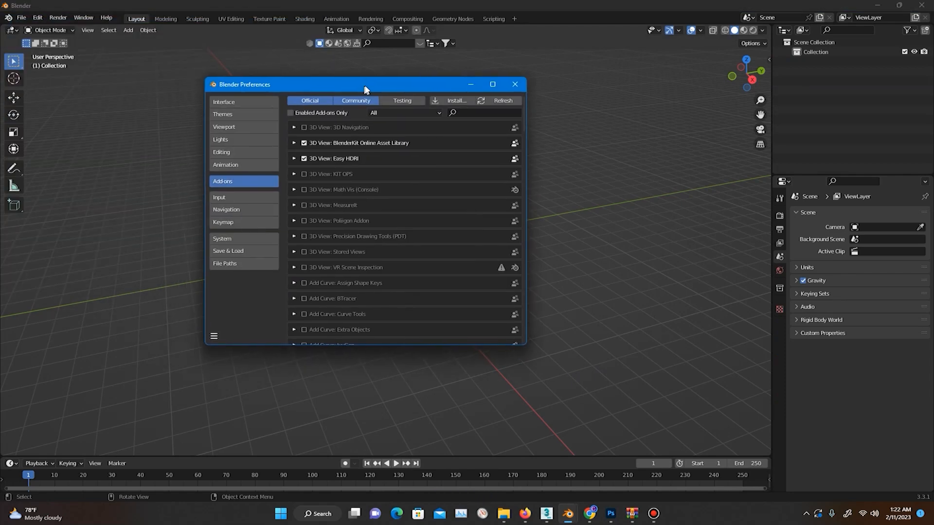
{"action": "left_click", "coordinate": [468, 111]}
{"action": "type", "text": "ske"}
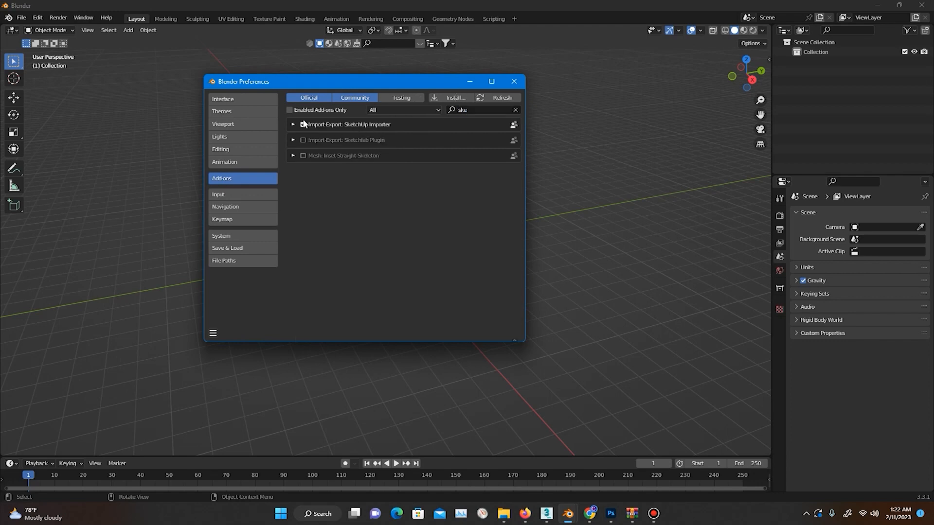
{"action": "left_click", "coordinate": [303, 125]}
{"action": "left_click", "coordinate": [293, 125]}
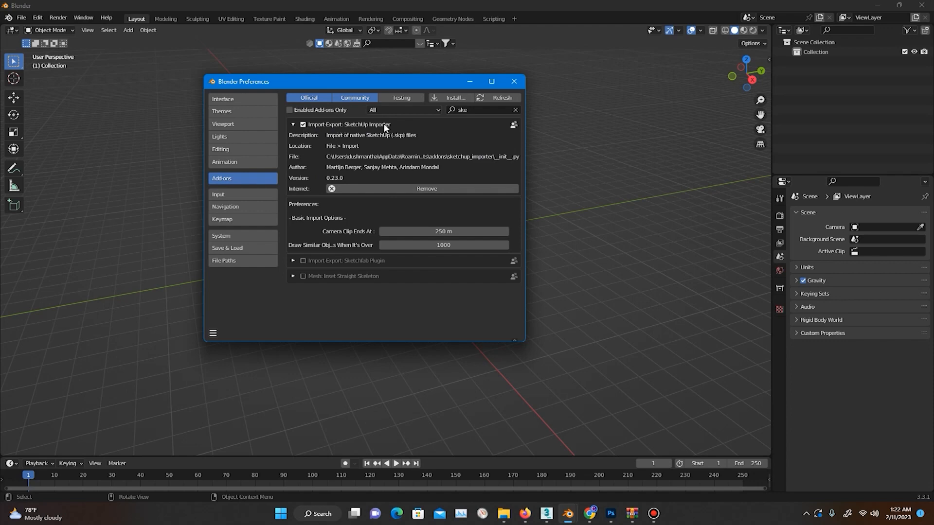
{"action": "left_click", "coordinate": [515, 82]}
Import the SketchUp scene bedroom.skp with the default import options
{"action": "left_click", "coordinate": [21, 19]}
{"action": "mouse_move", "coordinate": [77, 150]}
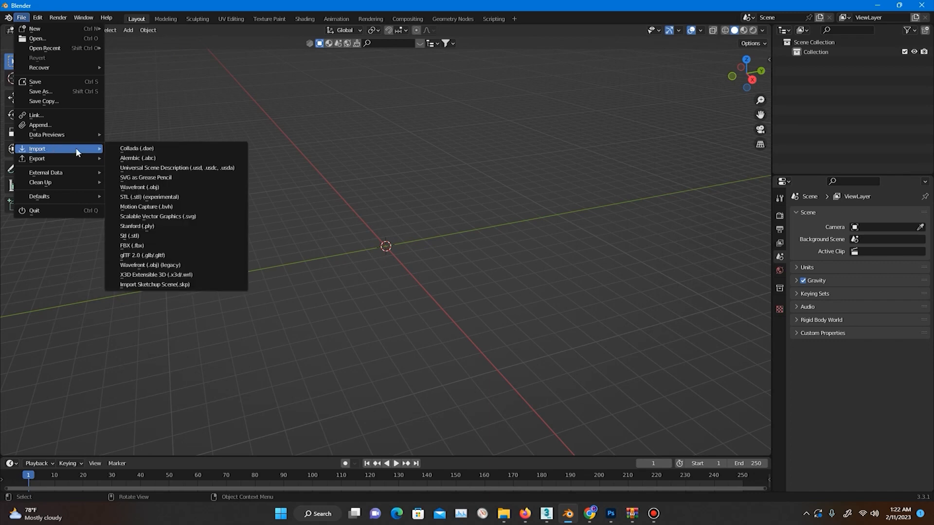
{"action": "left_click", "coordinate": [204, 285]}
{"action": "left_click", "coordinate": [375, 267]}
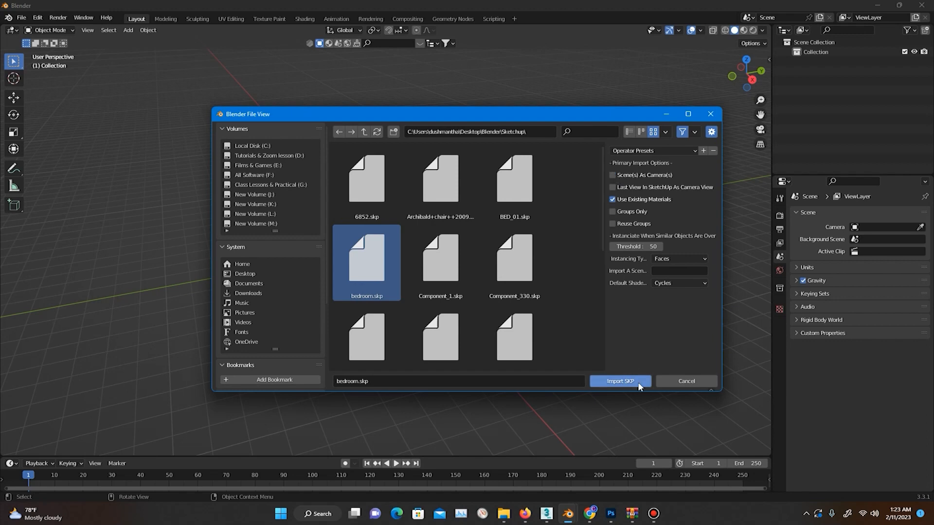
{"action": "left_click", "coordinate": [626, 381]}
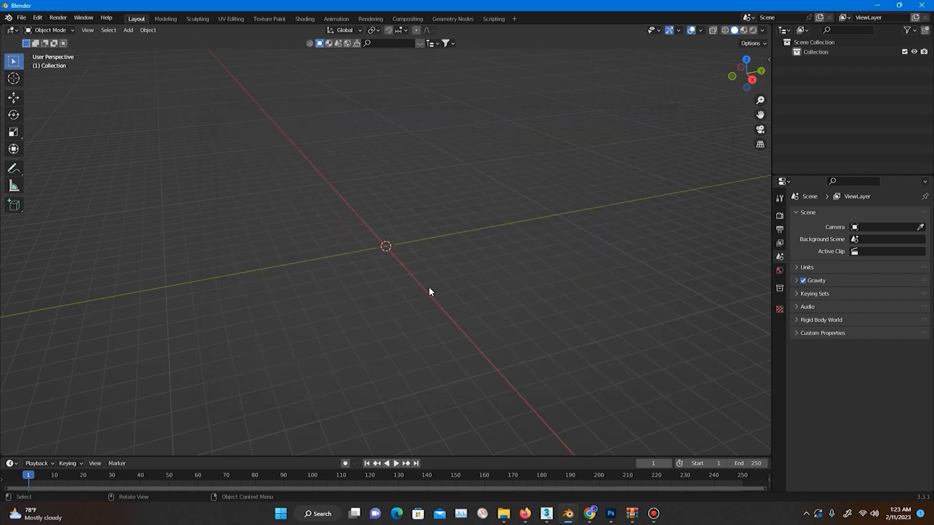
Select all of the imported house model and move it along the Y axis, away from the origin
{"action": "scroll", "coordinate": [346, 250], "scroll_direction": "down", "scroll_amount": 3}
{"action": "middle_click_drag", "start_coordinate": [346, 255], "coordinate": [392, 267]}
{"action": "scroll", "coordinate": [288, 253], "scroll_direction": "up", "scroll_amount": 4}
{"action": "scroll", "coordinate": [378, 255], "scroll_direction": "down", "scroll_amount": 3}
{"action": "scroll", "coordinate": [392, 268], "scroll_direction": "down", "scroll_amount": 2}
{"action": "left_click_drag", "start_coordinate": [257, 131], "coordinate": [538, 384]}
{"action": "left_click", "coordinate": [14, 97]}
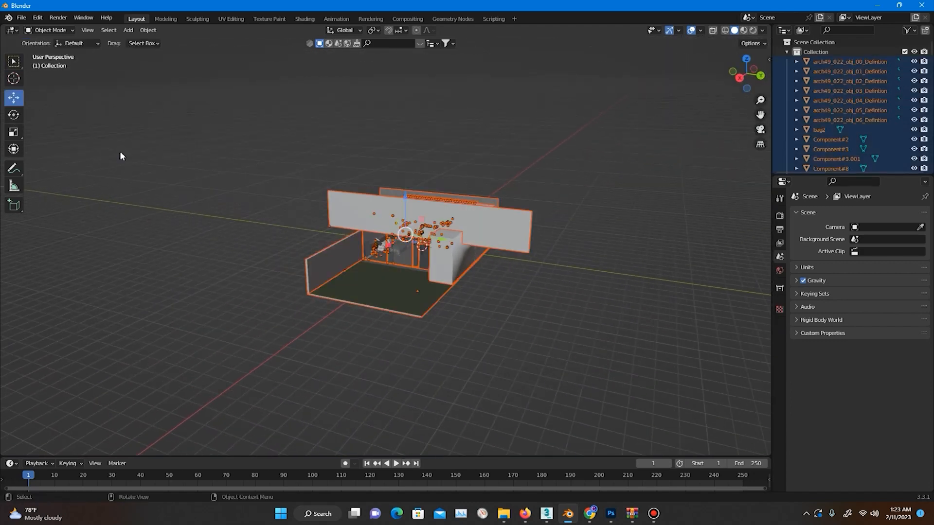
{"action": "left_click_drag", "start_coordinate": [443, 242], "coordinate": [315, 252]}
{"action": "left_click", "coordinate": [313, 253]}
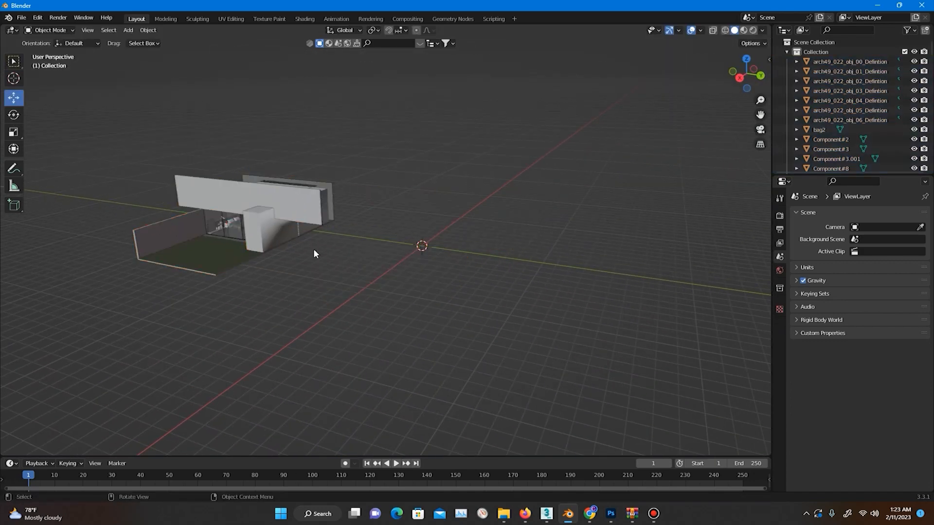
Import the SketchUp model BED_01.skp into the scene
{"action": "left_click", "coordinate": [22, 19]}
{"action": "mouse_move", "coordinate": [48, 151]}
{"action": "left_click", "coordinate": [146, 284]}
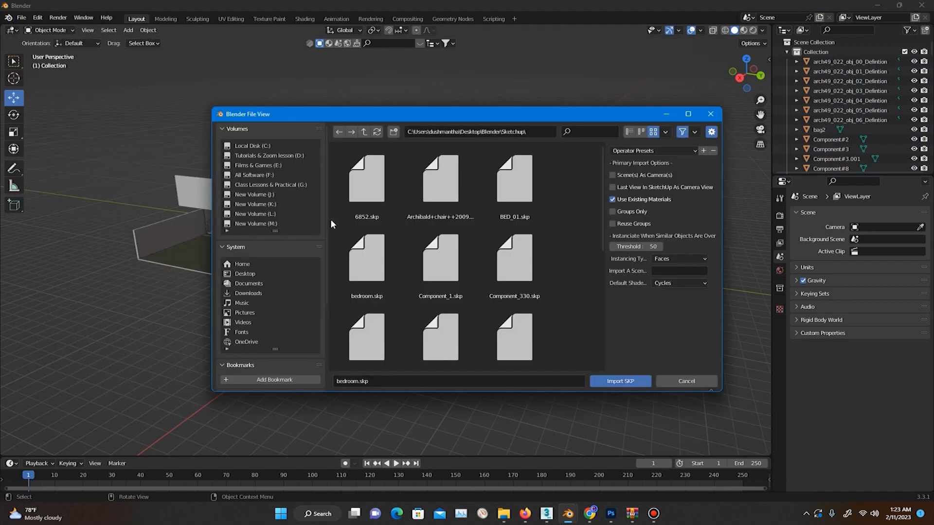
{"action": "left_click", "coordinate": [515, 180]}
{"action": "left_click", "coordinate": [613, 381]}
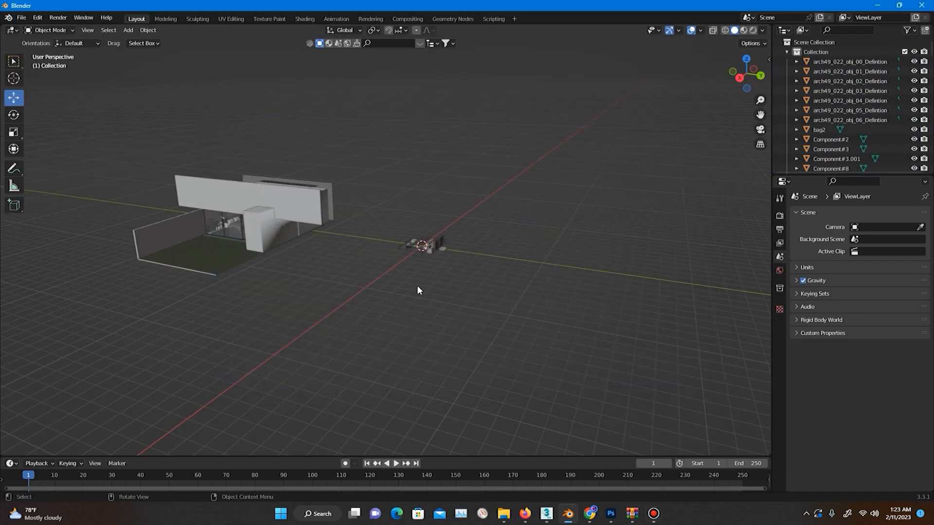
Select all pieces of the imported bed set and move them away from the origin, clear of the house
{"action": "scroll", "coordinate": [426, 285], "scroll_direction": "up", "scroll_amount": 6}
{"action": "scroll", "coordinate": [490, 262], "scroll_direction": "down", "scroll_amount": 3}
{"action": "left_click_drag", "start_coordinate": [397, 192], "coordinate": [534, 351]}
{"action": "scroll", "coordinate": [453, 239], "scroll_direction": "down", "scroll_amount": 3}
{"action": "middle_click_drag", "start_coordinate": [453, 239], "coordinate": [398, 281]}
{"action": "left_click_drag", "start_coordinate": [388, 260], "coordinate": [109, 303]}
{"action": "middle_click_drag", "start_coordinate": [198, 311], "coordinate": [291, 288]}
{"action": "left_click_drag", "start_coordinate": [248, 382], "coordinate": [122, 348]}
{"action": "left_click", "coordinate": [195, 335]}
{"action": "middle_click_drag", "start_coordinate": [197, 334], "coordinate": [231, 325]}
Select the whole house model and move it back to the scene origin
{"action": "left_click_drag", "start_coordinate": [384, 140], "coordinate": [90, 305]}
{"action": "left_click_drag", "start_coordinate": [249, 224], "coordinate": [428, 236]}
{"action": "left_click", "coordinate": [484, 287]}
Switch to the Modeling workspace and join all selected pieces of the bed set into one object
{"action": "scroll", "coordinate": [421, 267], "scroll_direction": "up", "scroll_amount": 3}
{"action": "scroll", "coordinate": [417, 269], "scroll_direction": "down", "scroll_amount": 3}
{"action": "middle_click_drag", "start_coordinate": [226, 376], "coordinate": [225, 361]}
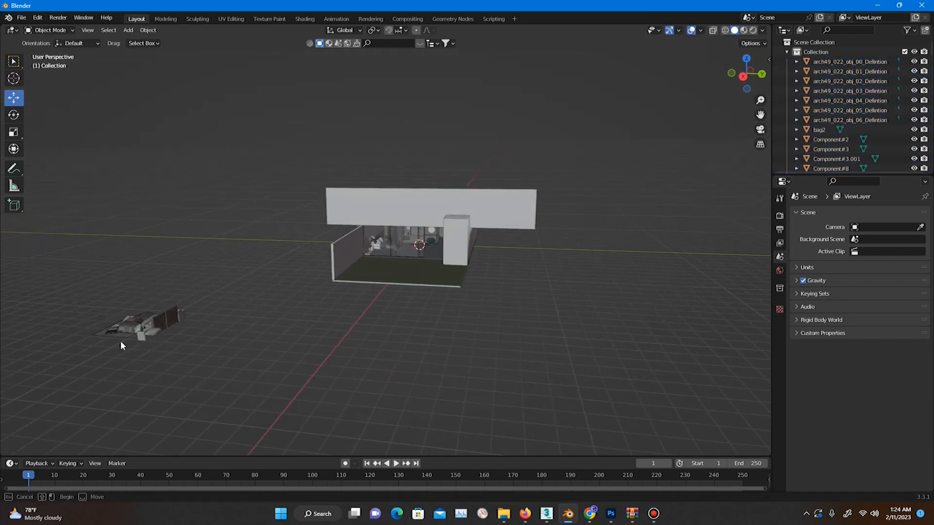
{"action": "key", "text": "ctrl+Page_Down"}
{"action": "right_click", "coordinate": [375, 361]}
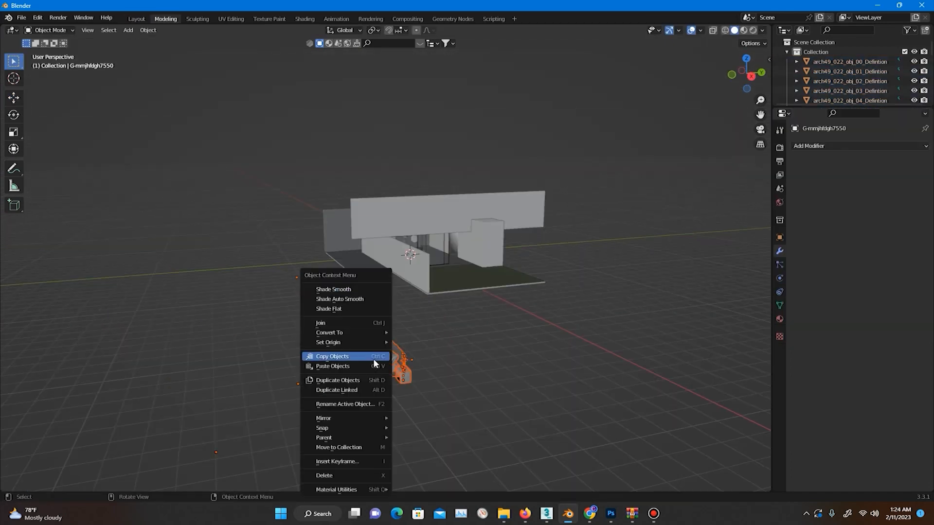
{"action": "left_click", "coordinate": [339, 323]}
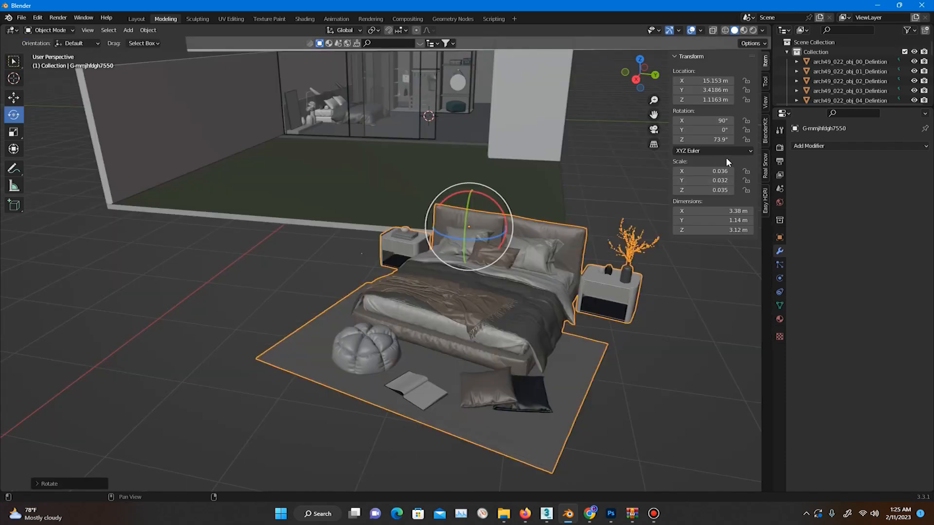
Set the joined bed set's Z rotation to 180°
{"action": "type", "text": "0"}
{"action": "key", "text": "Return"}
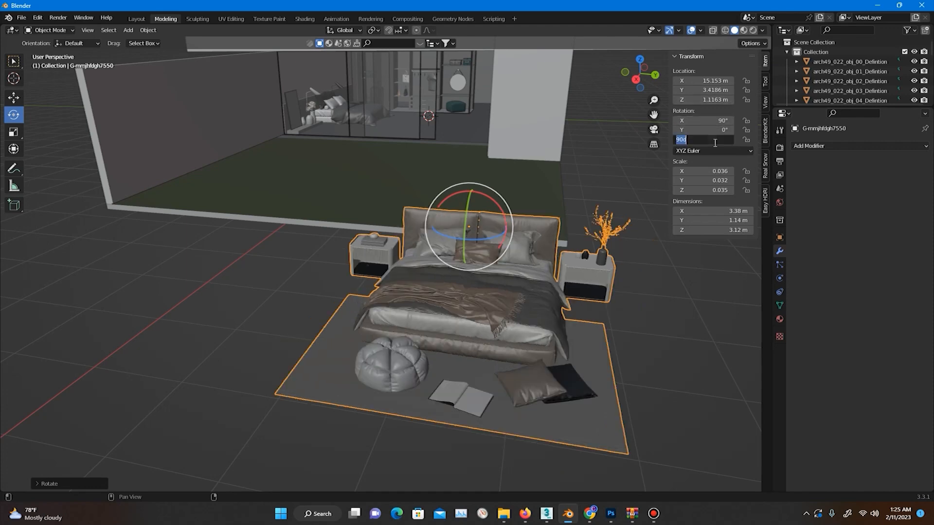
{"action": "key", "text": "Return"}
{"action": "left_click", "coordinate": [661, 251]}
Delete the original bed inside the bedroom, including its pillows, bedding and the dark wall lamp beside it
{"action": "scroll", "coordinate": [661, 251], "scroll_direction": "down", "scroll_amount": 6}
{"action": "left_click", "coordinate": [407, 271]}
{"action": "scroll", "coordinate": [408, 271], "scroll_direction": "up", "scroll_amount": 8}
{"action": "middle_click_drag", "start_coordinate": [440, 185], "coordinate": [330, 290], "text": "shift"}
{"action": "scroll", "coordinate": [330, 293], "scroll_direction": "up", "scroll_amount": 6}
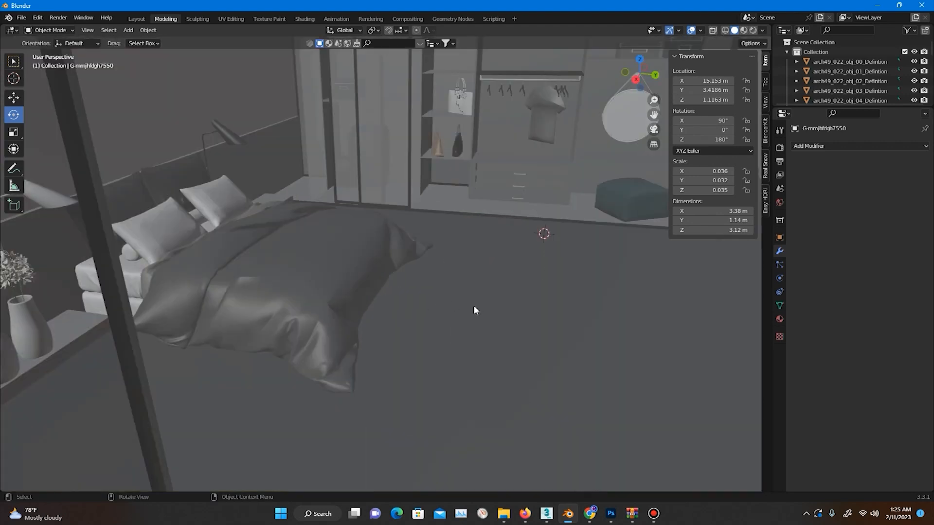
{"action": "left_click", "coordinate": [474, 309]}
{"action": "middle_click_drag", "start_coordinate": [474, 309], "coordinate": [550, 305]}
{"action": "middle_click_drag", "start_coordinate": [408, 300], "coordinate": [549, 322], "text": "shift"}
{"action": "left_click", "coordinate": [424, 264]}
{"action": "key", "text": "Delete"}
{"action": "left_click", "coordinate": [422, 260]}
{"action": "left_click", "coordinate": [258, 293]}
{"action": "scroll", "coordinate": [335, 346], "scroll_direction": "down", "scroll_amount": 2}
{"action": "middle_click_drag", "start_coordinate": [356, 347], "coordinate": [363, 338]}
{"action": "left_click_drag", "start_coordinate": [521, 142], "coordinate": [322, 275]}
{"action": "left_click_drag", "start_coordinate": [526, 305], "coordinate": [519, 309], "text": "ctrl"}
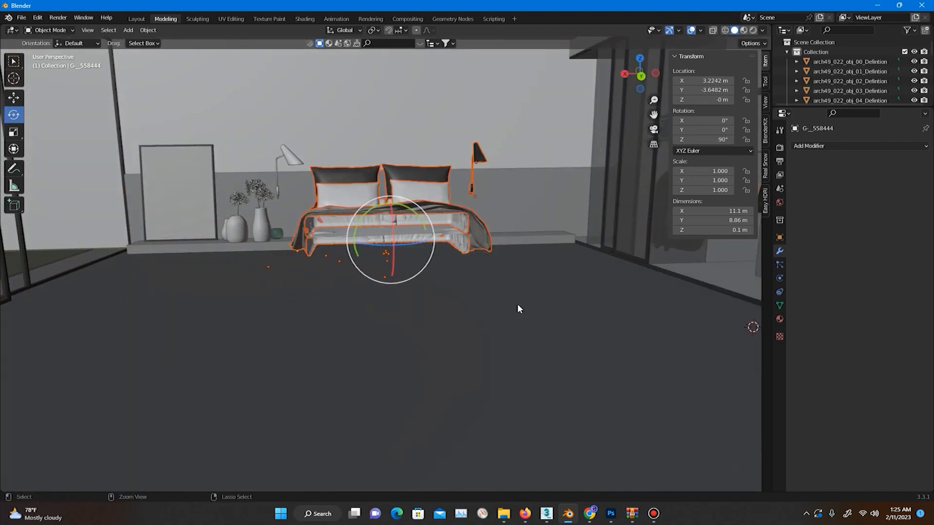
{"action": "key", "text": "Delete"}
Delete the remaining wall lamp and the empty low platform on the far side of the bed area
{"action": "key", "text": "b"}
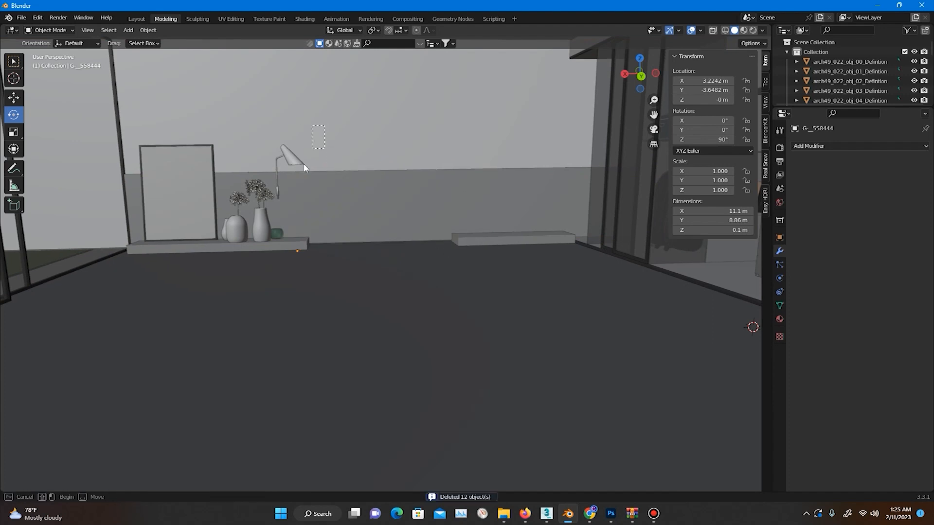
{"action": "left_click_drag", "start_coordinate": [278, 201], "coordinate": [278, 201]}
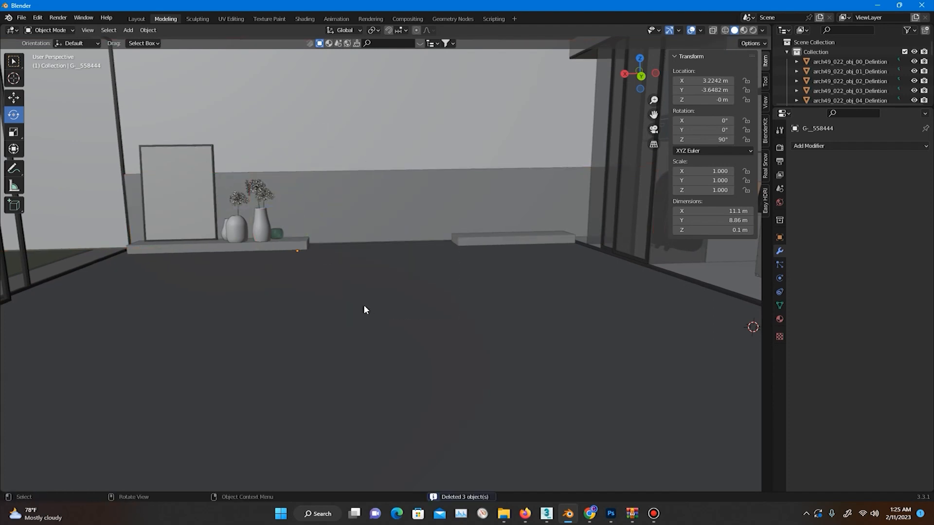
{"action": "left_click", "coordinate": [487, 241]}
{"action": "key", "text": "Delete"}
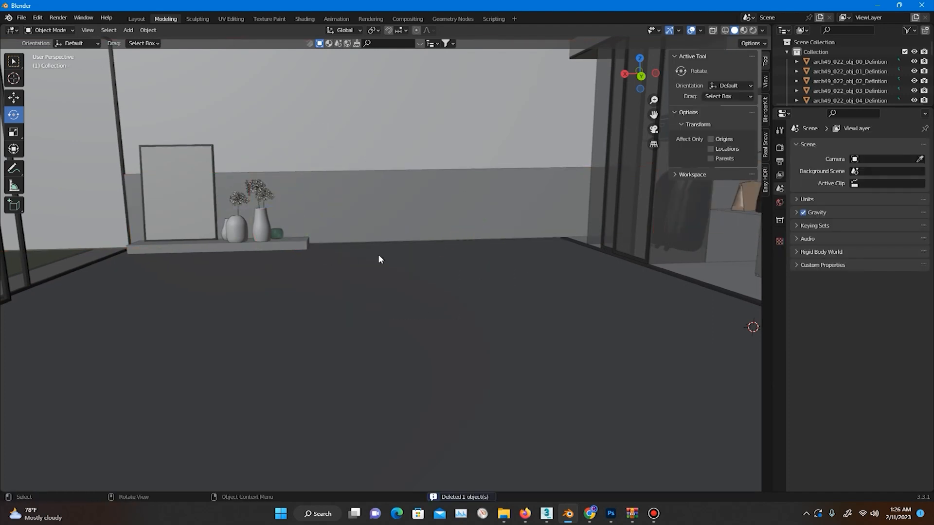
Move the joined bed set into the bedroom, to the spot where the original bed stood
{"action": "middle_click_drag", "start_coordinate": [390, 264], "coordinate": [469, 299]}
{"action": "scroll", "coordinate": [469, 298], "scroll_direction": "down", "scroll_amount": 8}
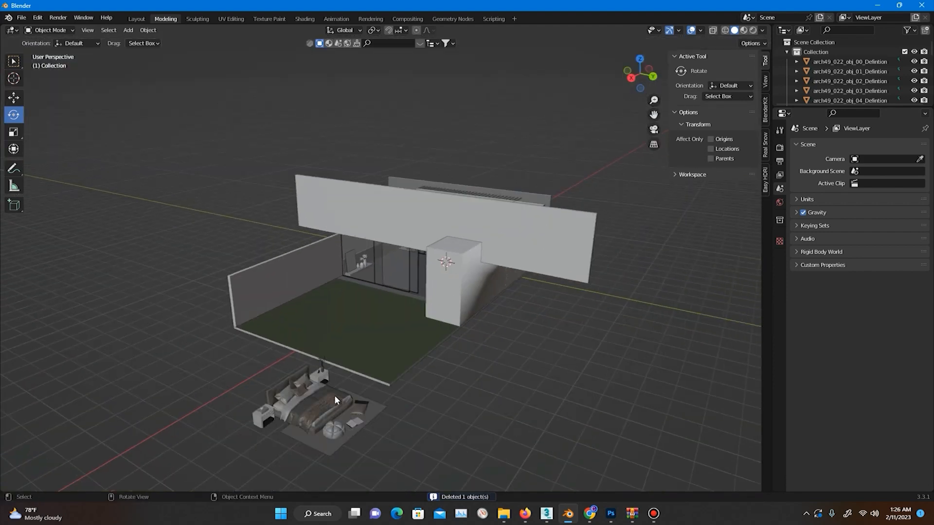
{"action": "left_click", "coordinate": [335, 396]}
{"action": "left_click", "coordinate": [14, 101]}
{"action": "left_click_drag", "start_coordinate": [292, 399], "coordinate": [406, 276]}
{"action": "left_click_drag", "start_coordinate": [479, 299], "coordinate": [374, 268]}
{"action": "scroll", "coordinate": [375, 272], "scroll_direction": "up", "scroll_amount": 6}
{"action": "left_click_drag", "start_coordinate": [362, 324], "coordinate": [443, 229]}
{"action": "scroll", "coordinate": [443, 229], "scroll_direction": "up", "scroll_amount": 10}
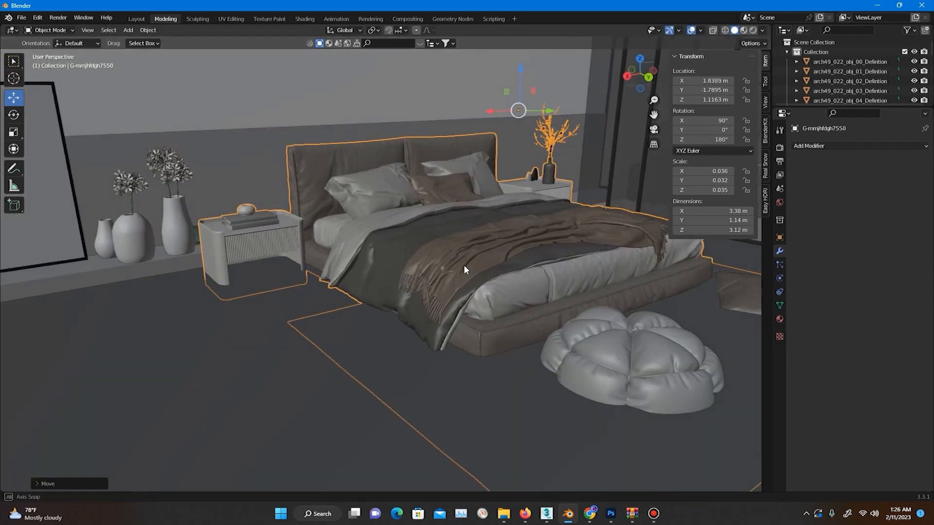
Fine-tune the bed set's position against the back wall and raise it slightly
{"action": "middle_click_drag", "start_coordinate": [463, 265], "coordinate": [366, 291]}
{"action": "left_click_drag", "start_coordinate": [324, 189], "coordinate": [353, 165]}
{"action": "middle_click_drag", "start_coordinate": [353, 263], "coordinate": [402, 256]}
{"action": "left_click_drag", "start_coordinate": [450, 127], "coordinate": [451, 116]}
Shorten the low platform under the leaning frame to about 1.74 m by moving its end vertices clear of the nightstand
{"action": "middle_click_drag", "start_coordinate": [442, 266], "coordinate": [479, 344]}
{"action": "scroll", "coordinate": [263, 275], "scroll_direction": "up", "scroll_amount": 3}
{"action": "middle_click_drag", "start_coordinate": [258, 272], "coordinate": [369, 316], "text": "shift"}
{"action": "left_click", "coordinate": [409, 318]}
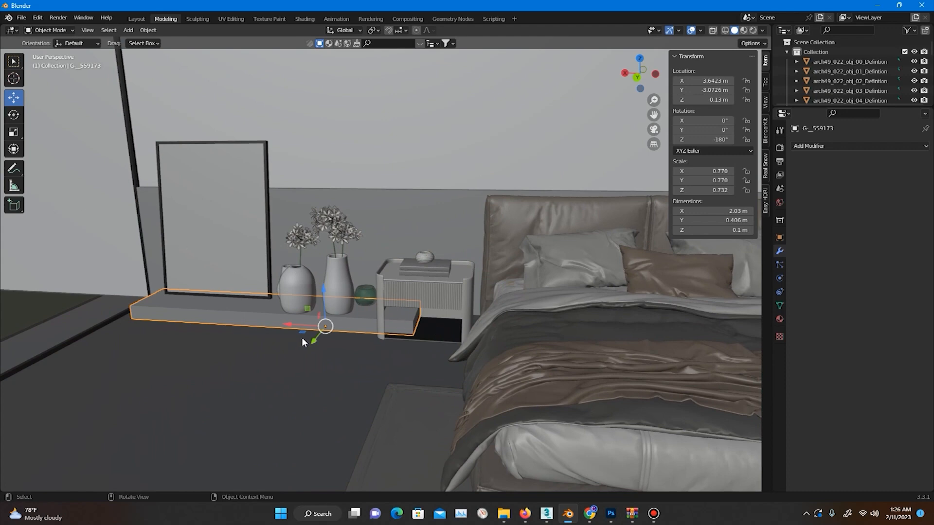
{"action": "key", "text": "Tab"}
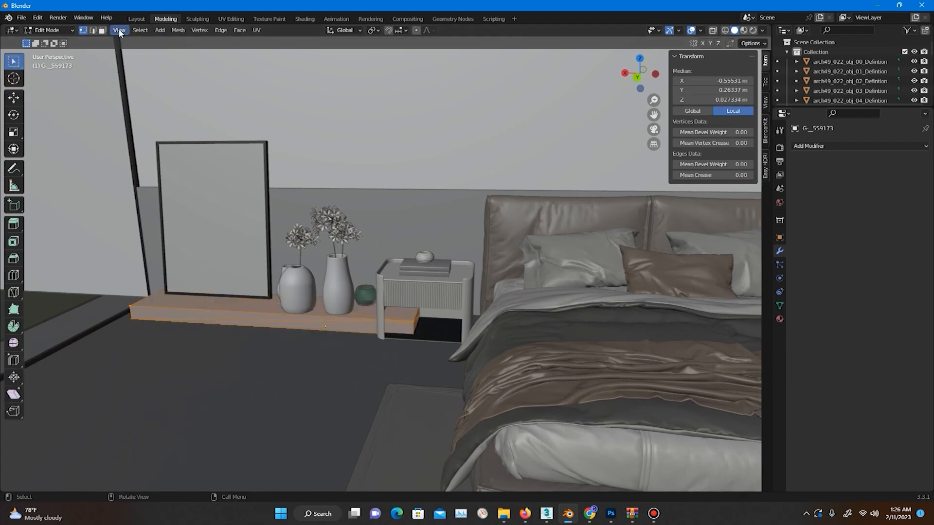
{"action": "left_click_drag", "start_coordinate": [461, 285], "coordinate": [402, 366]}
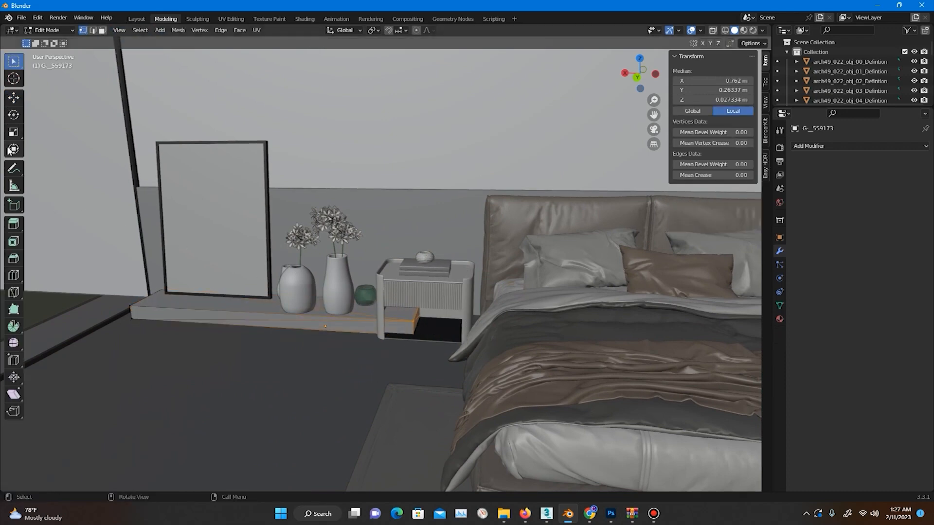
{"action": "left_click", "coordinate": [14, 97]}
{"action": "left_click_drag", "start_coordinate": [384, 316], "coordinate": [344, 313]}
{"action": "middle_click_drag", "start_coordinate": [344, 314], "coordinate": [361, 316]}
{"action": "left_click_drag", "start_coordinate": [337, 319], "coordinate": [334, 319]}
{"action": "key", "text": "Tab"}
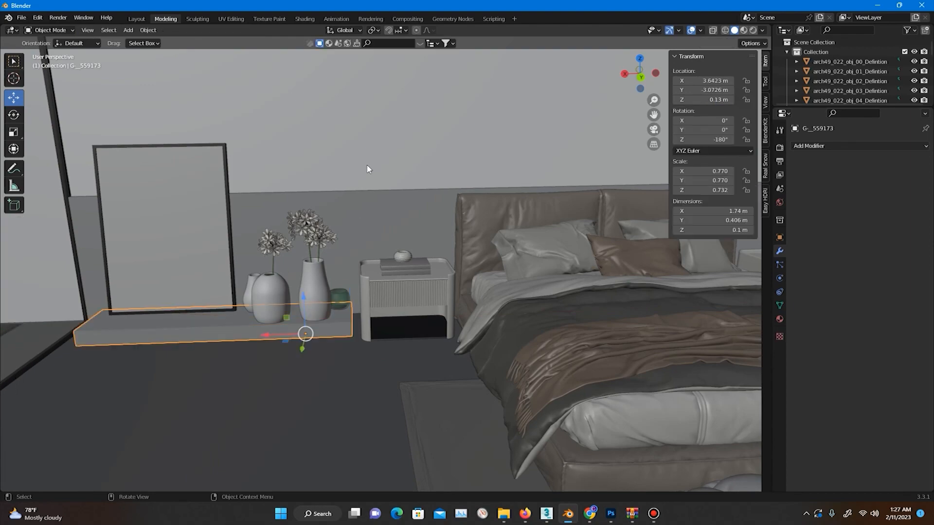
{"action": "left_click", "coordinate": [369, 169]}
Frame the bed in perspective, add a camera and align it to the current view
{"action": "scroll", "coordinate": [320, 314], "scroll_direction": "down", "scroll_amount": 2}
{"action": "middle_click_drag", "start_coordinate": [579, 392], "coordinate": [473, 443]}
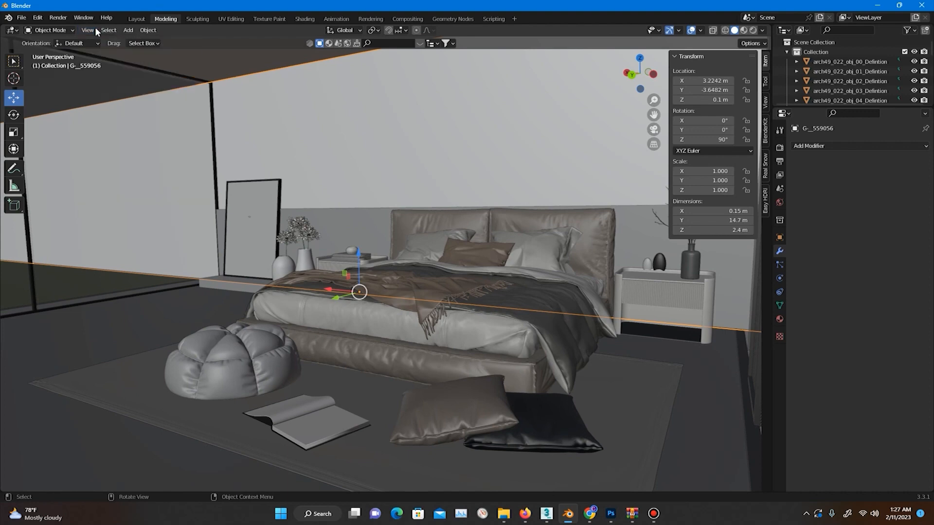
{"action": "left_click", "coordinate": [129, 30]}
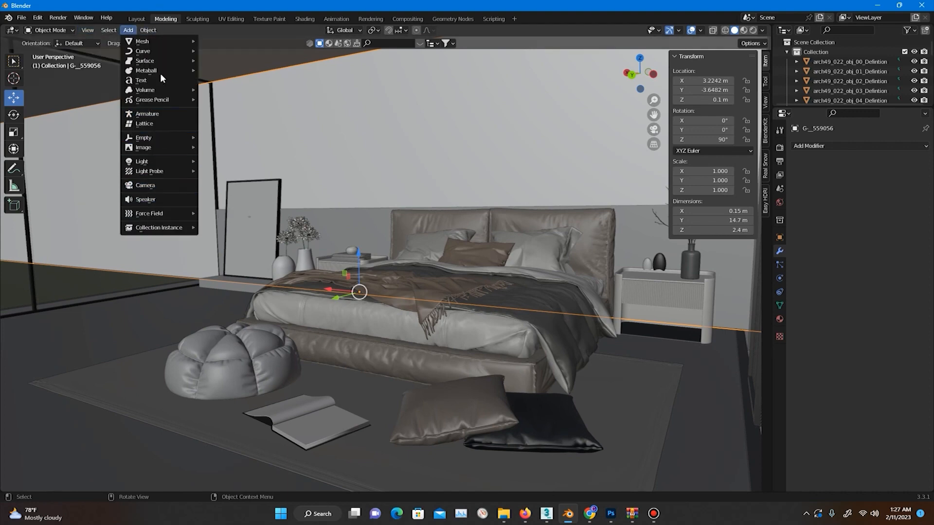
{"action": "left_click", "coordinate": [159, 186]}
{"action": "left_click", "coordinate": [88, 30]}
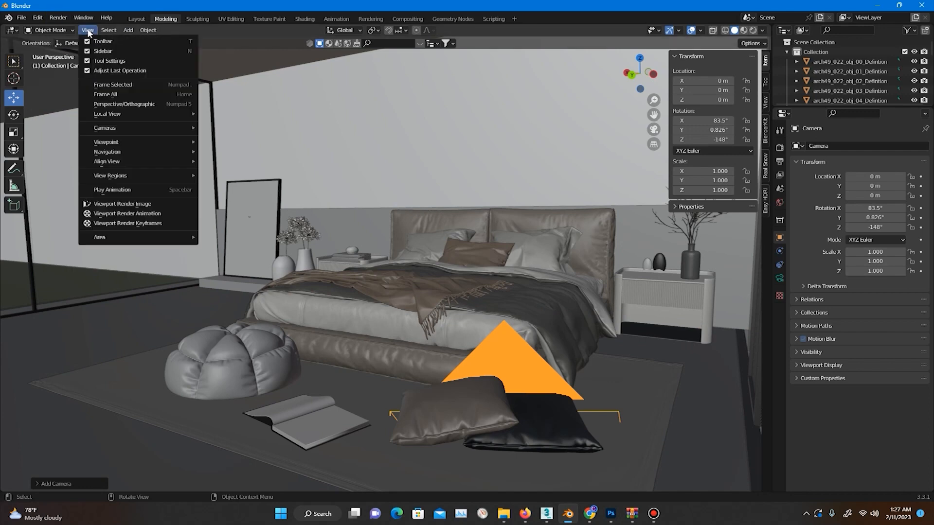
{"action": "mouse_move", "coordinate": [108, 161]}
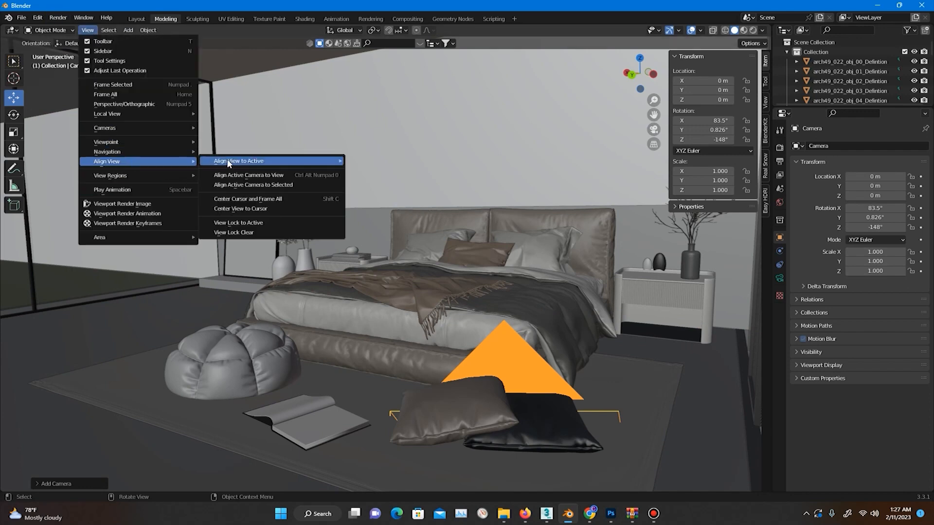
{"action": "left_click", "coordinate": [279, 172]}
Lock the camera to the view and set its focal length to 40 mm
{"action": "left_click", "coordinate": [780, 277]}
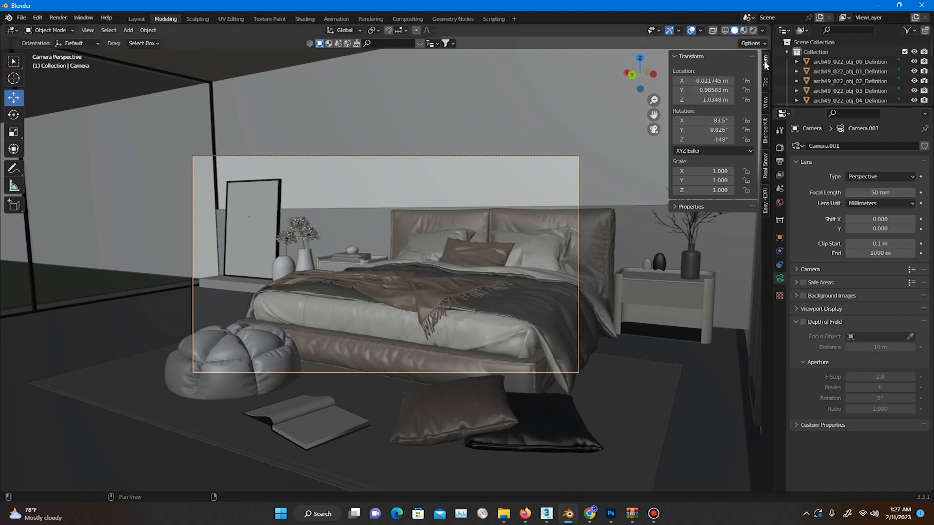
{"action": "left_click", "coordinate": [766, 104]}
{"action": "left_click", "coordinate": [711, 177]}
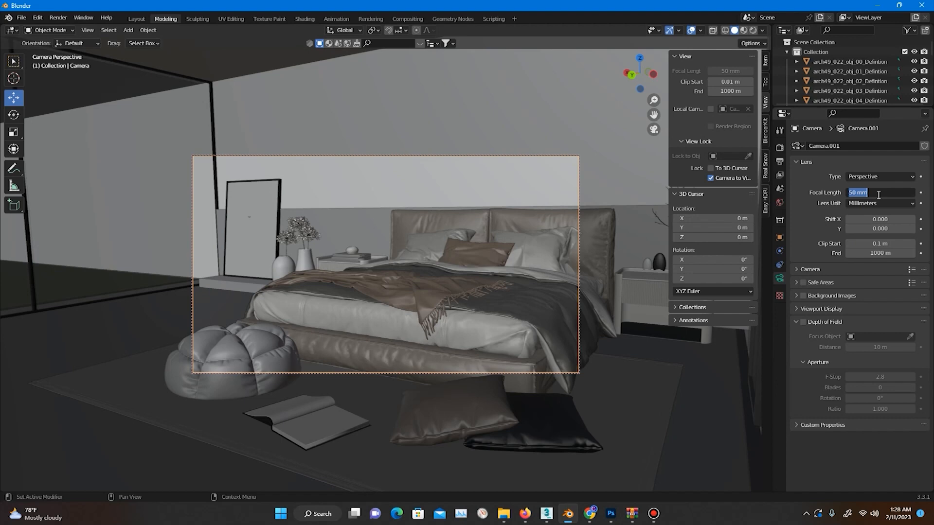
{"action": "key", "text": "Return"}
Reframe the camera on the whole bed set from a lower angle and set the focal length to 31 mm
{"action": "right_click", "coordinate": [441, 260]}
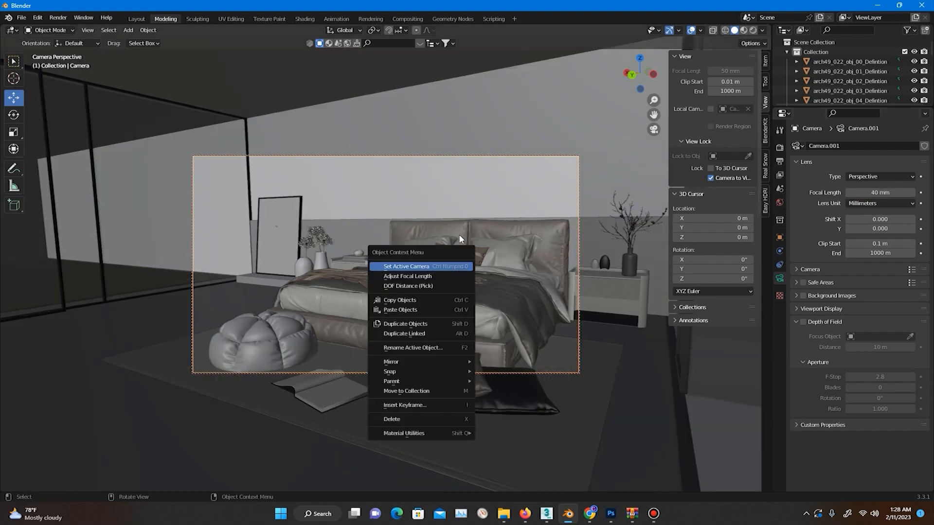
{"action": "middle_click_drag", "start_coordinate": [455, 210], "coordinate": [461, 277]}
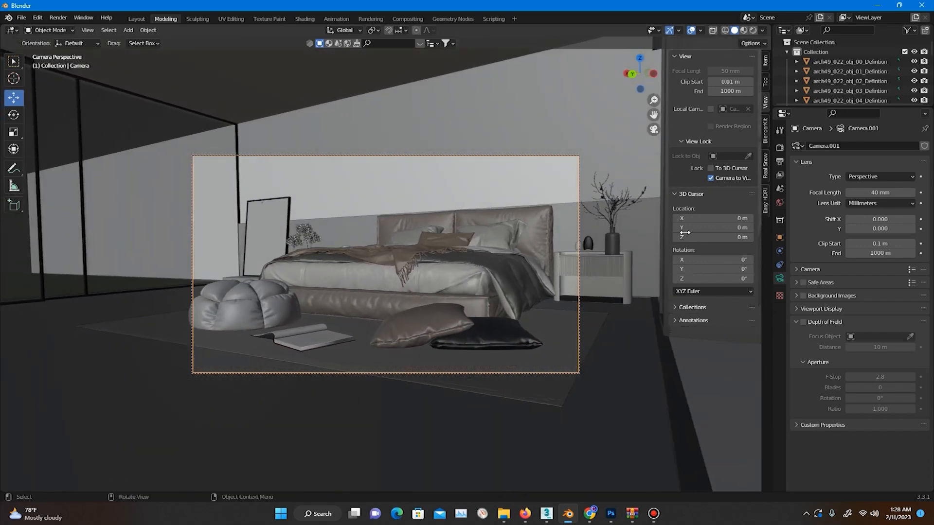
{"action": "mouse_move", "coordinate": [874, 192]}
{"action": "left_mouse_down"}
{"action": "mouse_move", "coordinate": [537, 444]}
{"action": "mouse_move", "coordinate": [529, 433]}
{"action": "mouse_move", "coordinate": [556, 468]}
{"action": "mouse_move", "coordinate": [870, 192]}
{"action": "left_mouse_up"}
{"action": "middle_click_drag", "start_coordinate": [554, 243], "coordinate": [553, 249]}
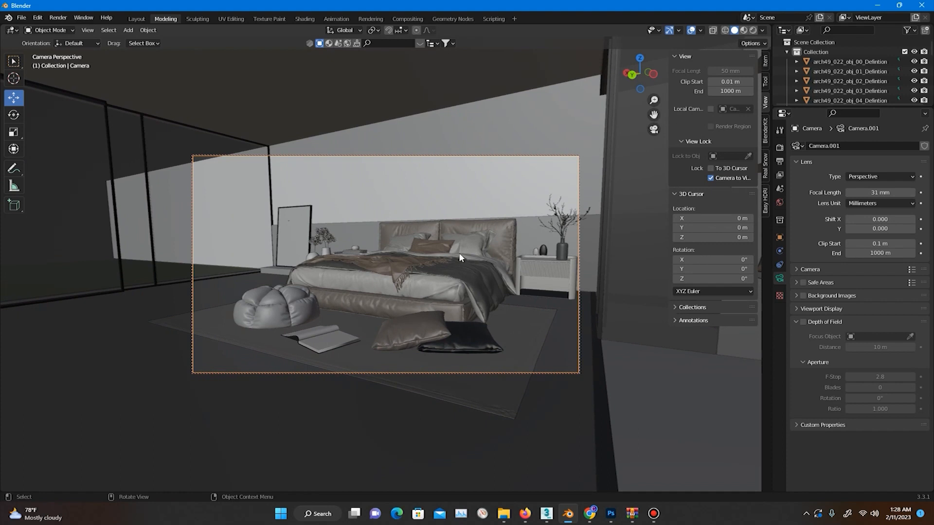
Reframe the locked camera on the bed set from a higher, turned angle and leave the camera view
{"action": "middle_click_drag", "start_coordinate": [432, 252], "coordinate": [354, 288]}
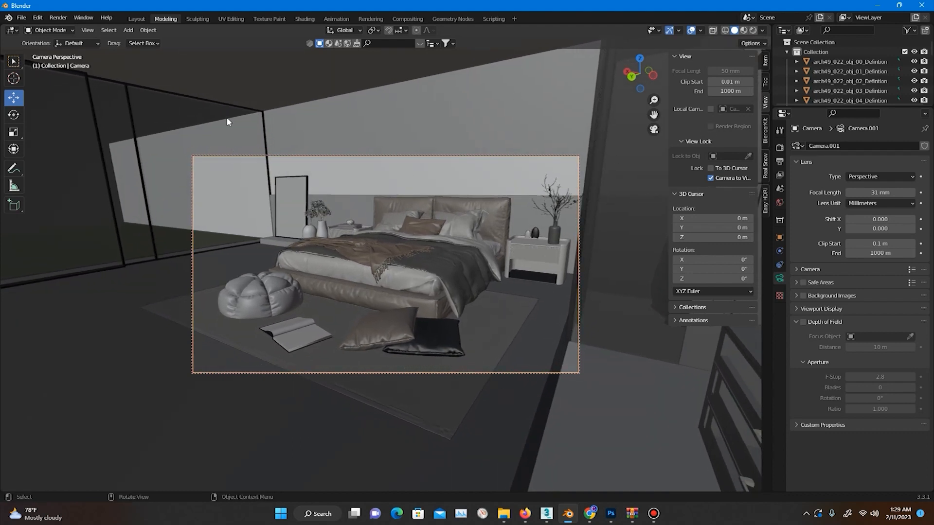
{"action": "left_click", "coordinate": [320, 79]}
{"action": "left_click", "coordinate": [654, 130]}
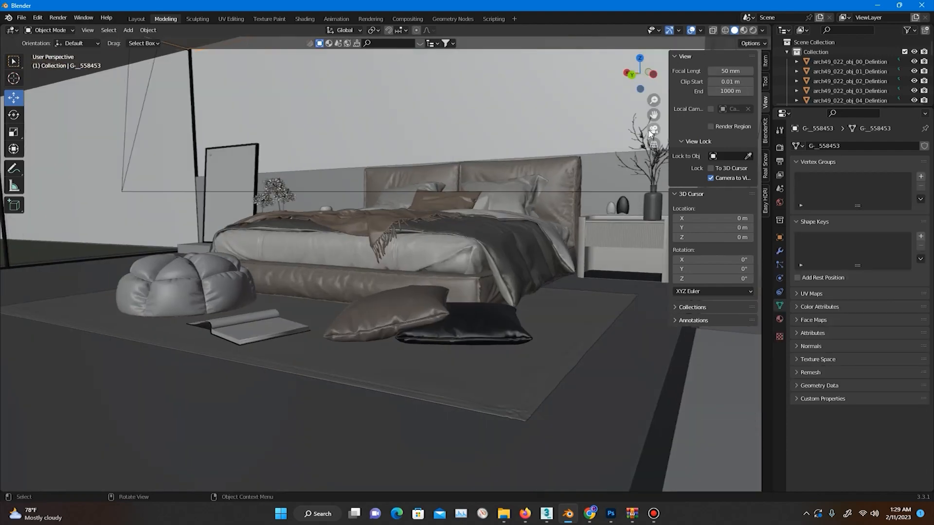
Separate the joined bed set mesh into individual objects by material
{"action": "scroll", "coordinate": [462, 162], "scroll_direction": "down", "scroll_amount": 5}
{"action": "middle_click_drag", "start_coordinate": [462, 162], "coordinate": [540, 214]}
{"action": "scroll", "coordinate": [531, 196], "scroll_direction": "down", "scroll_amount": 8}
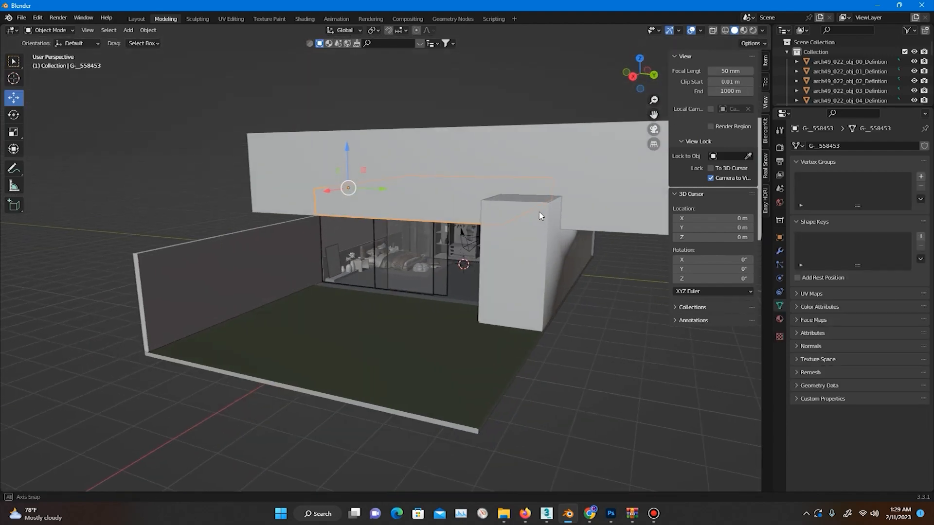
{"action": "scroll", "coordinate": [436, 256], "scroll_direction": "up", "scroll_amount": 10}
{"action": "middle_click_drag", "start_coordinate": [450, 264], "coordinate": [443, 294]}
{"action": "left_click", "coordinate": [474, 250]}
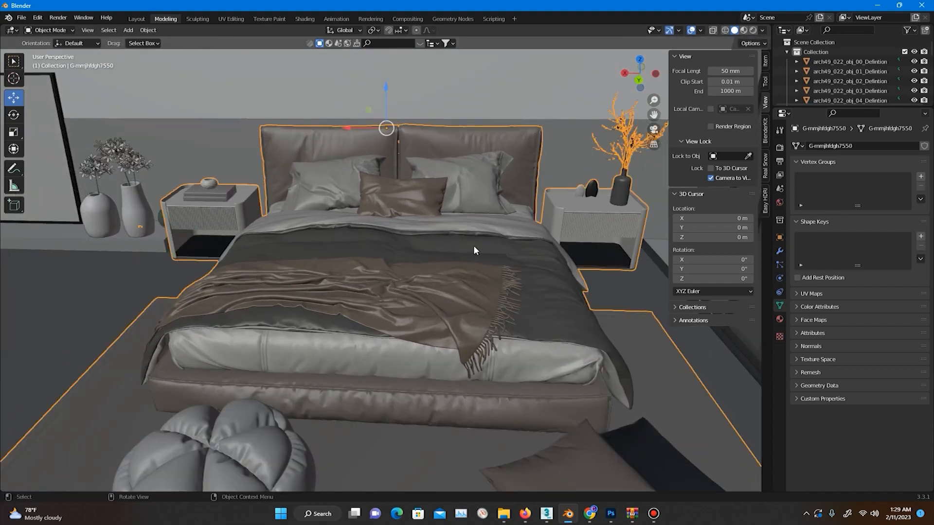
{"action": "key", "text": "Tab"}
{"action": "right_click", "coordinate": [358, 221]}
{"action": "mouse_move", "coordinate": [340, 221]}
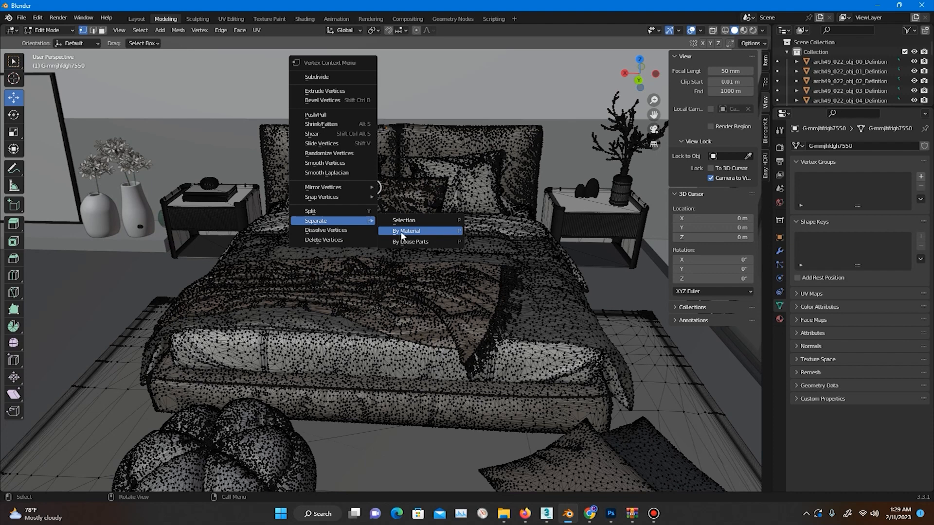
{"action": "left_click", "coordinate": [400, 232]}
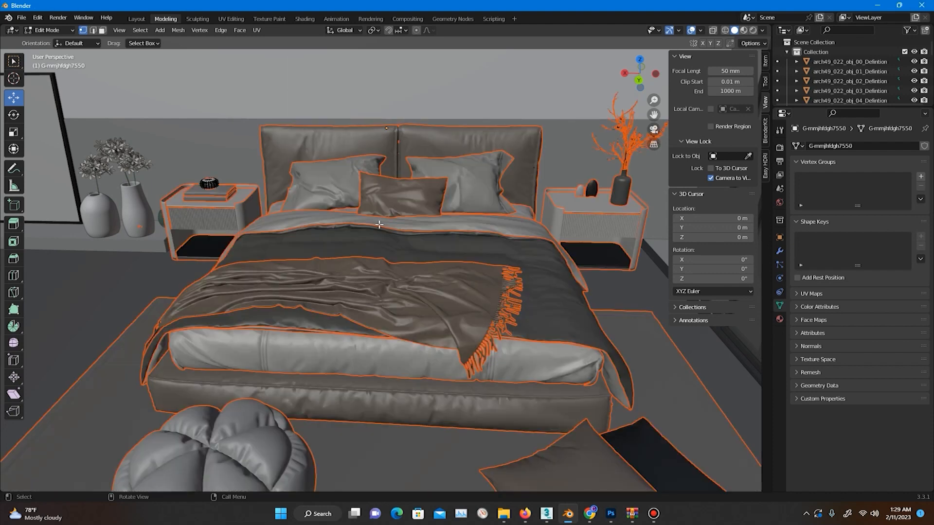
{"action": "key", "text": "Tab"}
Select the brown throw blanket with its matching cushion and switch to the Shading workspace for a close view
{"action": "left_click", "coordinate": [574, 255]}
{"action": "left_click", "coordinate": [478, 162]}
{"action": "left_click", "coordinate": [413, 270]}
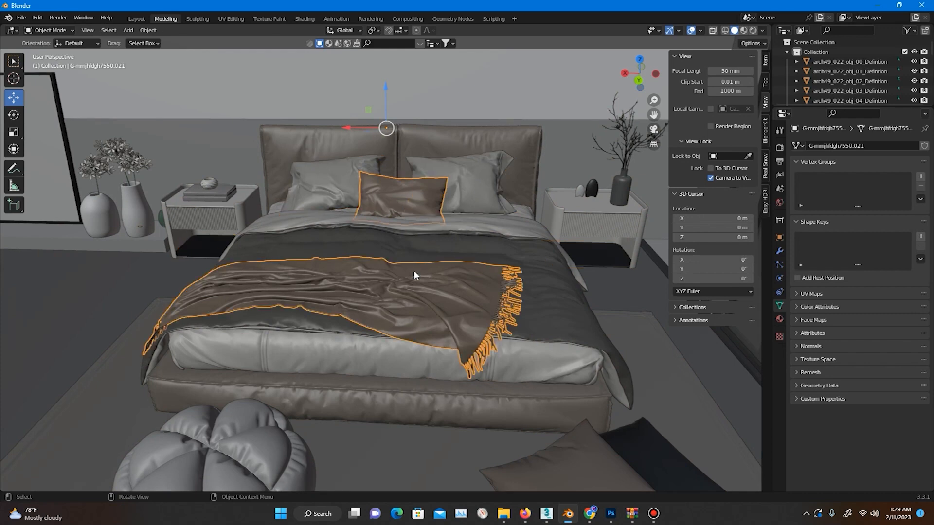
{"action": "middle_click_drag", "start_coordinate": [407, 288], "coordinate": [433, 285]}
{"action": "left_click", "coordinate": [305, 18]}
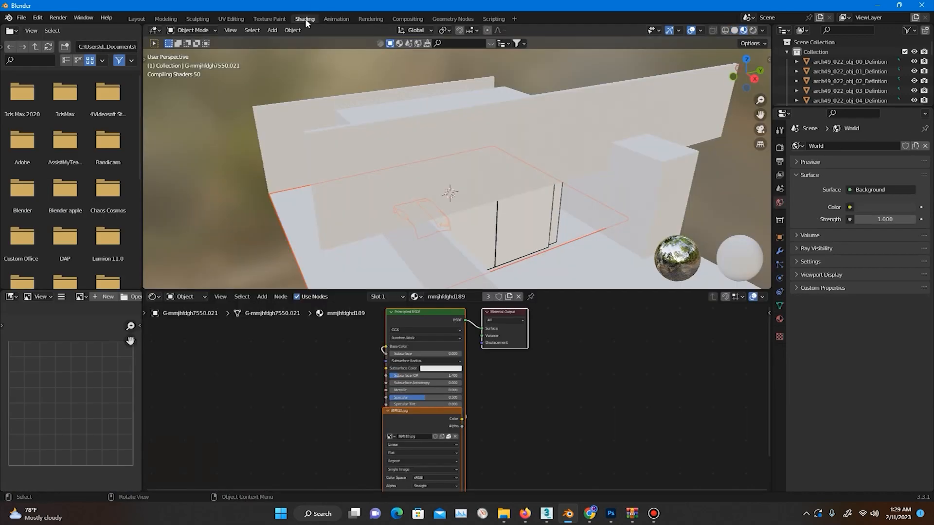
{"action": "scroll", "coordinate": [451, 233], "scroll_direction": "up", "scroll_amount": 3}
{"action": "middle_click_drag", "start_coordinate": [451, 232], "coordinate": [526, 273]}
Enlarge the node editor and spread the throw's image texture, Principled BSDF and Material Output nodes apart
{"action": "left_click_drag", "start_coordinate": [448, 412], "coordinate": [265, 344]}
{"action": "left_click_drag", "start_coordinate": [451, 291], "coordinate": [451, 214]}
{"action": "left_click_drag", "start_coordinate": [405, 275], "coordinate": [397, 253]}
{"action": "left_click_drag", "start_coordinate": [517, 275], "coordinate": [577, 253]}
{"action": "left_click_drag", "start_coordinate": [451, 263], "coordinate": [498, 255]}
{"action": "left_click_drag", "start_coordinate": [256, 300], "coordinate": [258, 273]}
Add a Bump node between the throw's image texture and its Principled BSDF
{"action": "key", "text": "shift+a"}
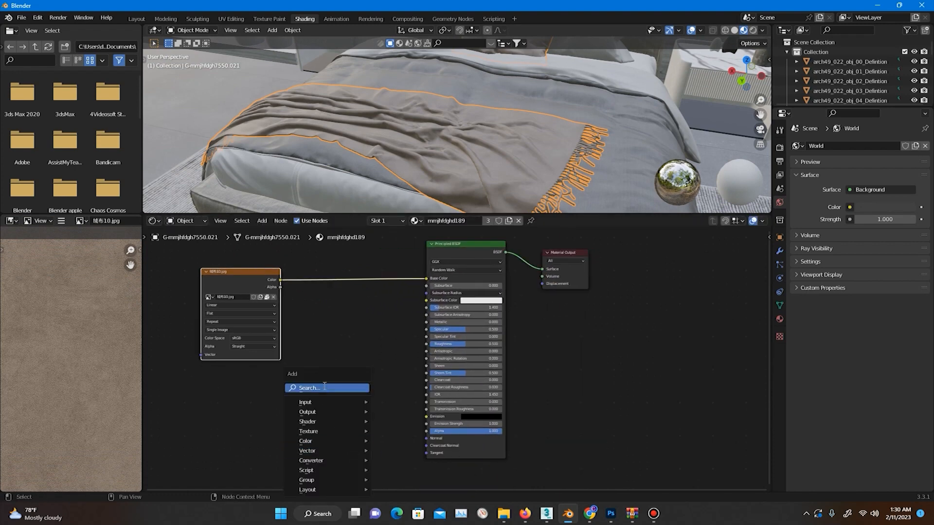
{"action": "left_click", "coordinate": [324, 385]}
{"action": "type", "text": "bump"}
{"action": "key", "text": "Return"}
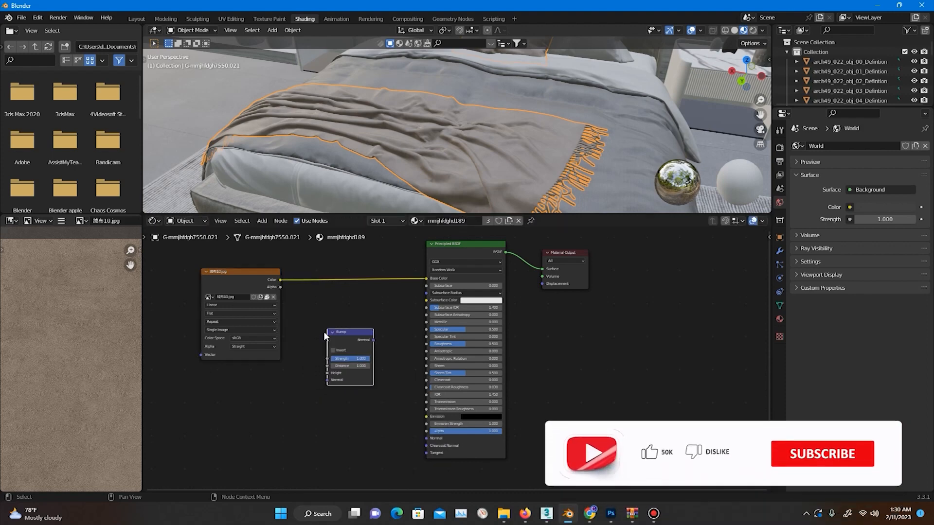
{"action": "left_click_drag", "start_coordinate": [346, 332], "coordinate": [318, 341]}
Feed the texture color into the bump Height, the bump output into the shader Normal, and set the strength to 0.250
{"action": "left_click_drag", "start_coordinate": [280, 280], "coordinate": [301, 383]}
{"action": "mouse_move", "coordinate": [347, 349]}
{"action": "left_mouse_down"}
{"action": "mouse_move", "coordinate": [429, 439]}
{"action": "mouse_move", "coordinate": [375, 341]}
{"action": "mouse_move", "coordinate": [339, 366]}
{"action": "left_mouse_up"}
{"action": "middle_click_drag", "start_coordinate": [491, 182], "coordinate": [484, 164]}
{"action": "middle_click_drag", "start_coordinate": [419, 126], "coordinate": [476, 132]}
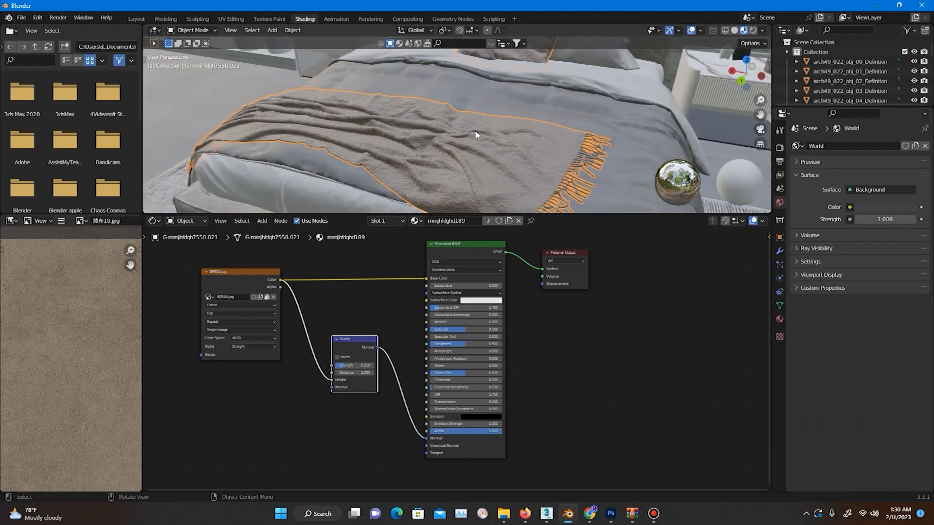
Isolate the throw, invert its bump, and set the distance to 0.700 and the strength to about 0.18
{"action": "left_click", "coordinate": [623, 166]}
{"action": "left_click", "coordinate": [527, 161]}
{"action": "key", "text": "KP_Divide"}
{"action": "scroll", "coordinate": [565, 111], "scroll_direction": "up", "scroll_amount": 6}
{"action": "middle_click_drag", "start_coordinate": [501, 152], "coordinate": [473, 155], "text": "shift"}
{"action": "scroll", "coordinate": [458, 123], "scroll_direction": "up", "scroll_amount": 7}
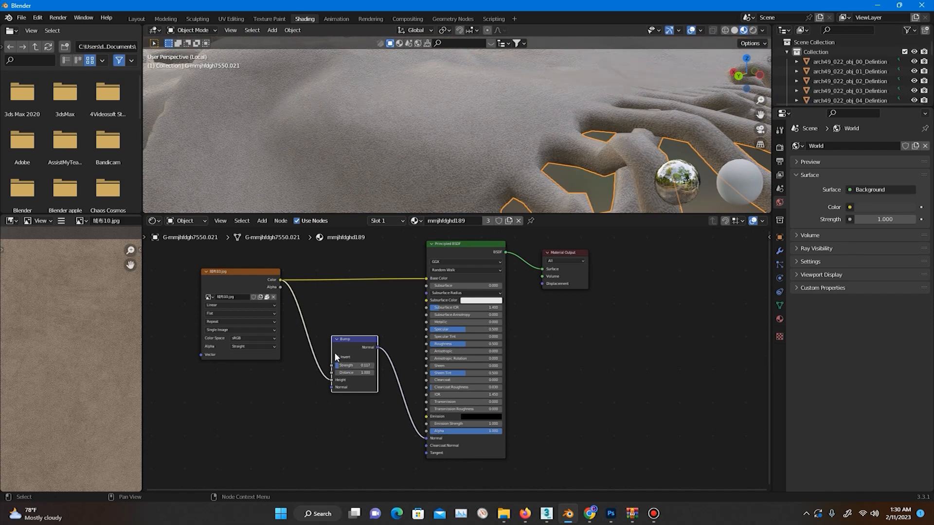
{"action": "left_click", "coordinate": [336, 357]}
{"action": "left_click_drag", "start_coordinate": [343, 365], "coordinate": [351, 365]}
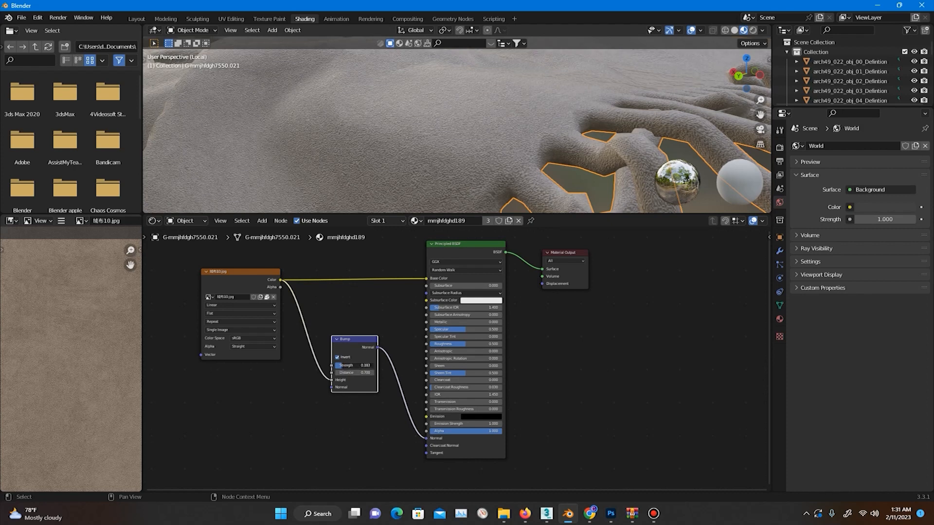
{"action": "left_click", "coordinate": [601, 415]}
{"action": "left_click_drag", "start_coordinate": [361, 340], "coordinate": [344, 401]}
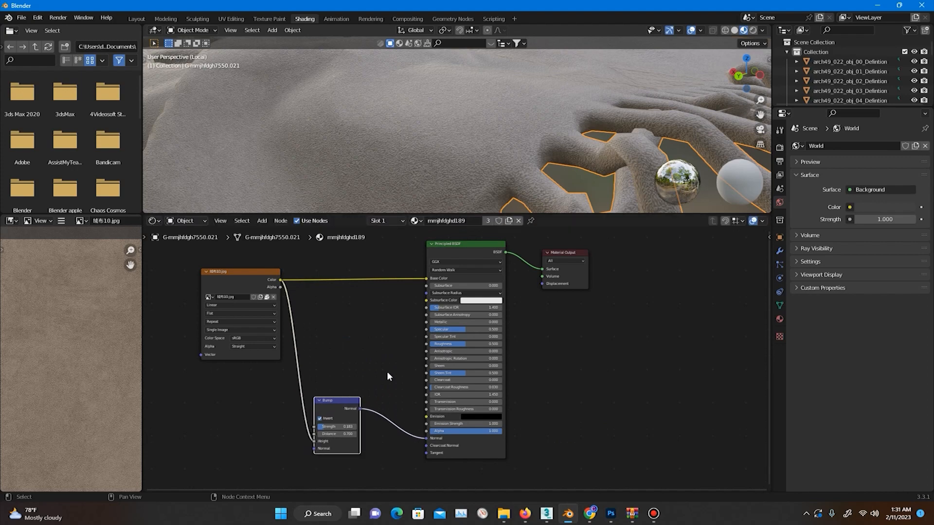
Lower the throw shader's roughness to about 0.31 and leave the isolated view
{"action": "left_click_drag", "start_coordinate": [451, 344], "coordinate": [442, 344]}
{"action": "scroll", "coordinate": [463, 162], "scroll_direction": "down", "scroll_amount": 8}
{"action": "middle_click_drag", "start_coordinate": [463, 161], "coordinate": [461, 161]}
{"action": "middle_click_drag", "start_coordinate": [452, 126], "coordinate": [427, 177], "text": "shift"}
{"action": "scroll", "coordinate": [421, 181], "scroll_direction": "up", "scroll_amount": 5}
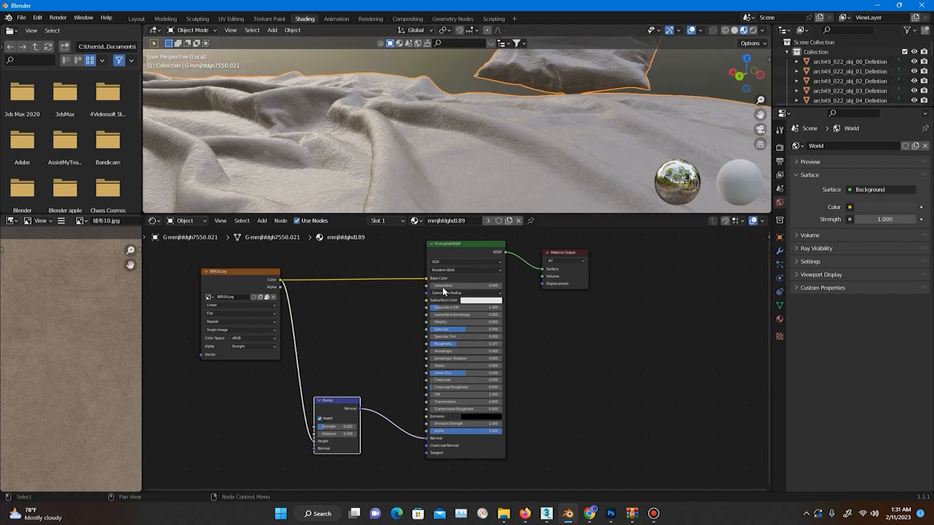
{"action": "left_click_drag", "start_coordinate": [443, 344], "coordinate": [439, 344]}
{"action": "middle_click_drag", "start_coordinate": [404, 160], "coordinate": [480, 124]}
{"action": "key", "text": "KP_Divide"}
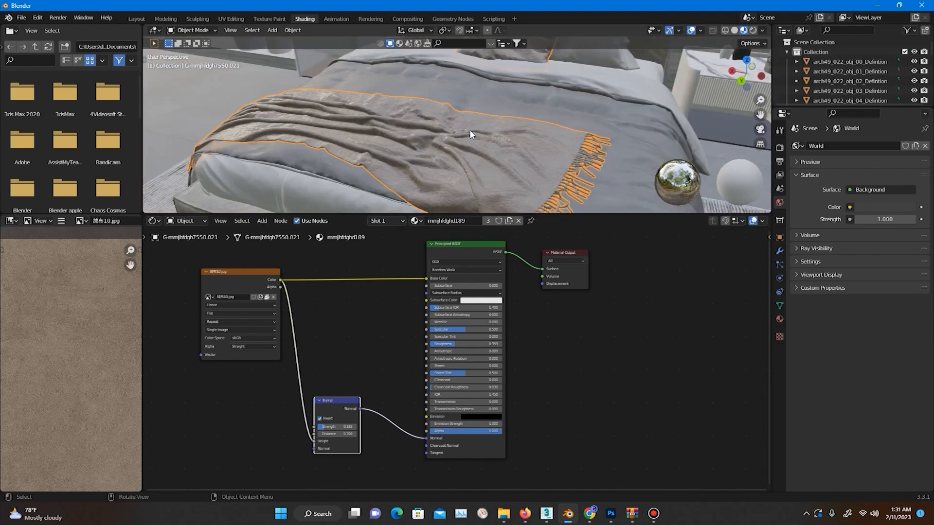
Isolate the grey duvet and move its diffuse texture node clear of the Principled BSDF
{"action": "left_click", "coordinate": [564, 112]}
{"action": "middle_click_drag", "start_coordinate": [564, 112], "coordinate": [492, 153]}
{"action": "key", "text": "KP_Divide"}
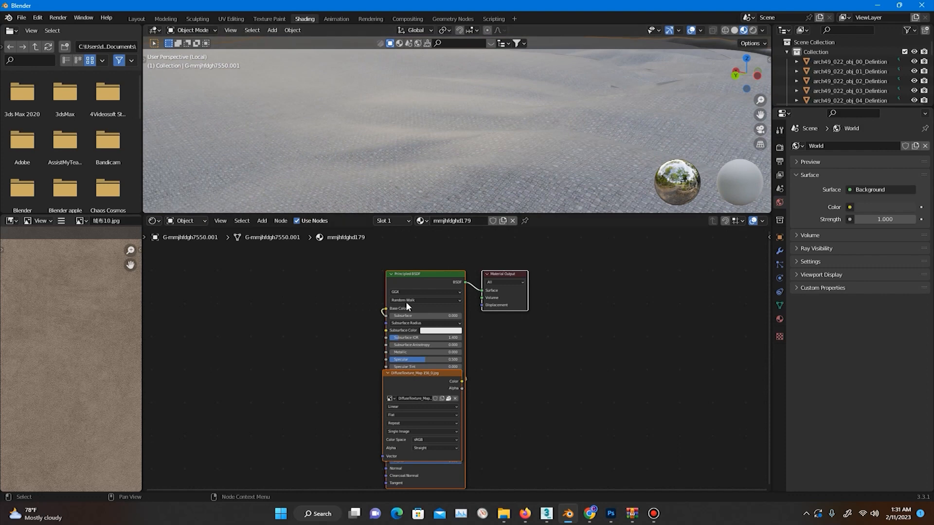
{"action": "left_click", "coordinate": [435, 372]}
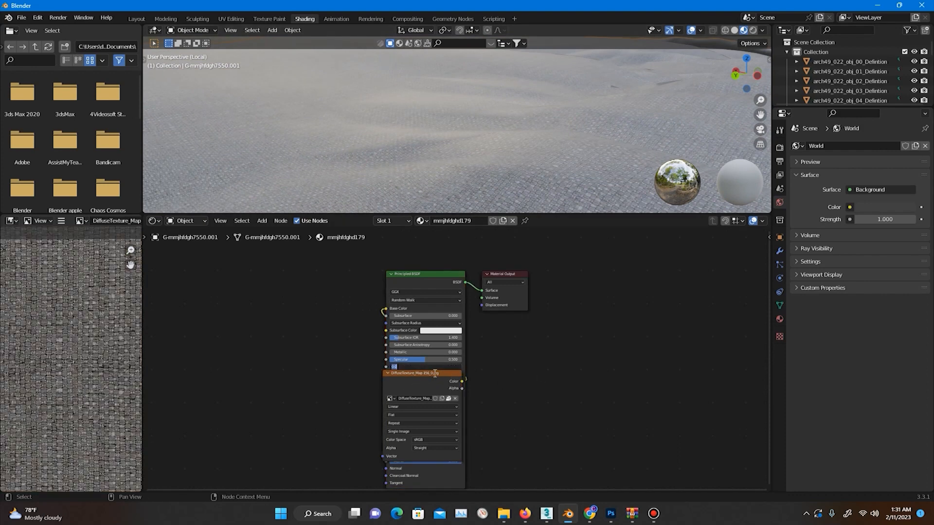
{"action": "left_click_drag", "start_coordinate": [450, 380], "coordinate": [267, 281]}
Add a Bump node to the duvet material, linking the texture color to Height and its output to the shader Normal
{"action": "key", "text": "shift+a"}
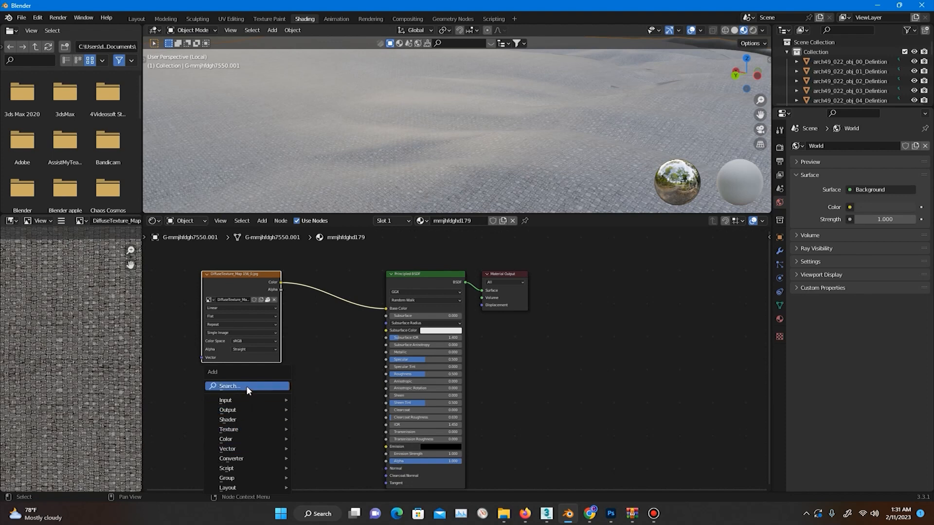
{"action": "left_click", "coordinate": [246, 387]}
{"action": "type", "text": "bump"}
{"action": "key", "text": "Return"}
{"action": "left_click", "coordinate": [314, 354]}
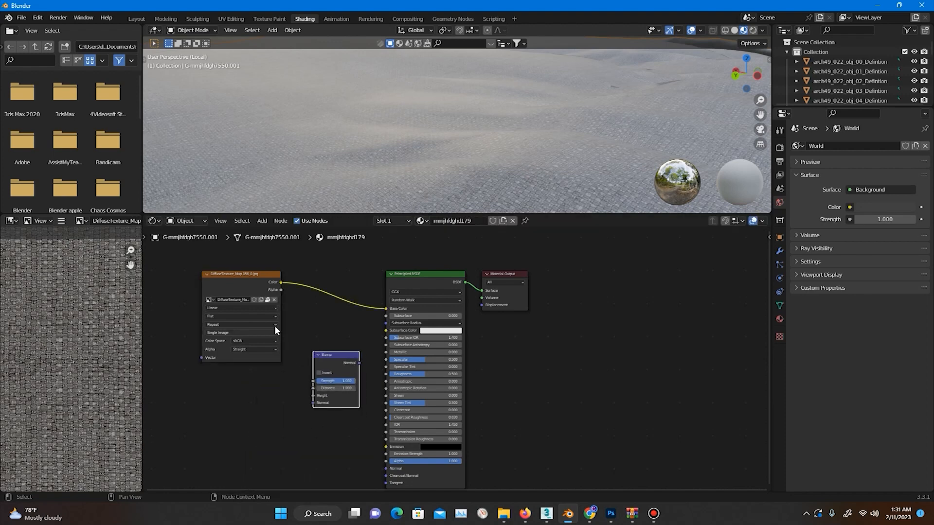
{"action": "left_click_drag", "start_coordinate": [281, 283], "coordinate": [313, 396]}
{"action": "left_click_drag", "start_coordinate": [359, 363], "coordinate": [385, 468]}
{"action": "left_click_drag", "start_coordinate": [326, 364], "coordinate": [319, 369]}
Invert the duvet's bump and set its strength to 0.200
{"action": "scroll", "coordinate": [430, 150], "scroll_direction": "down", "scroll_amount": 5}
{"action": "middle_click_drag", "start_coordinate": [430, 150], "coordinate": [458, 199]}
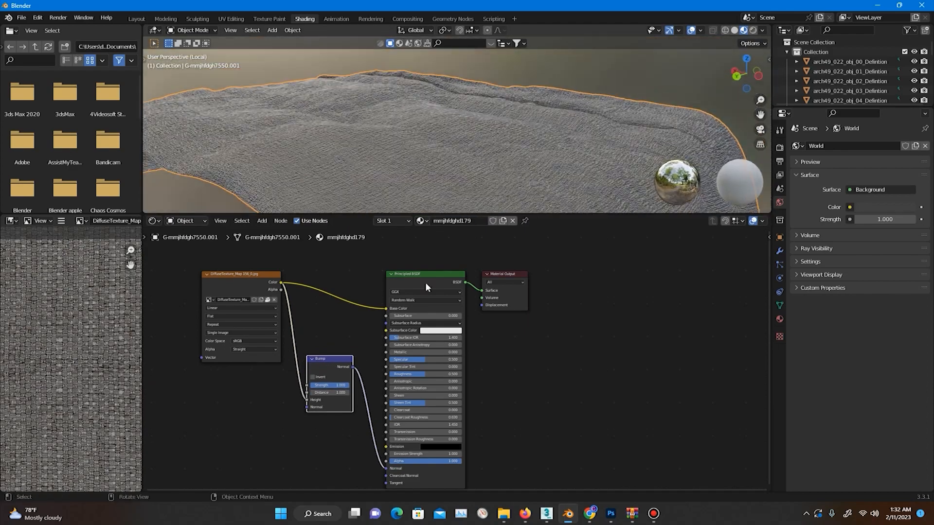
{"action": "left_click_drag", "start_coordinate": [344, 390], "coordinate": [313, 389]}
{"action": "left_click", "coordinate": [314, 376]}
{"action": "scroll", "coordinate": [380, 179], "scroll_direction": "up", "scroll_amount": 3}
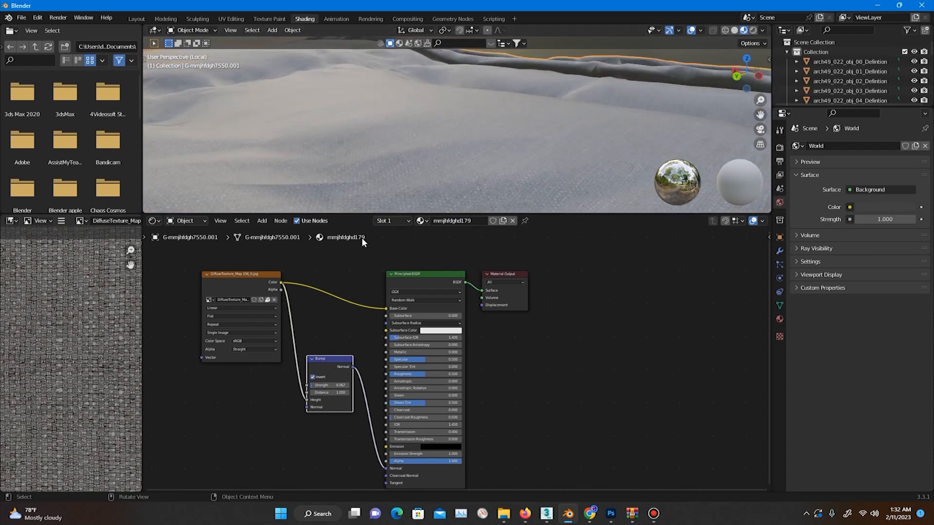
{"action": "left_click_drag", "start_coordinate": [311, 385], "coordinate": [318, 385]}
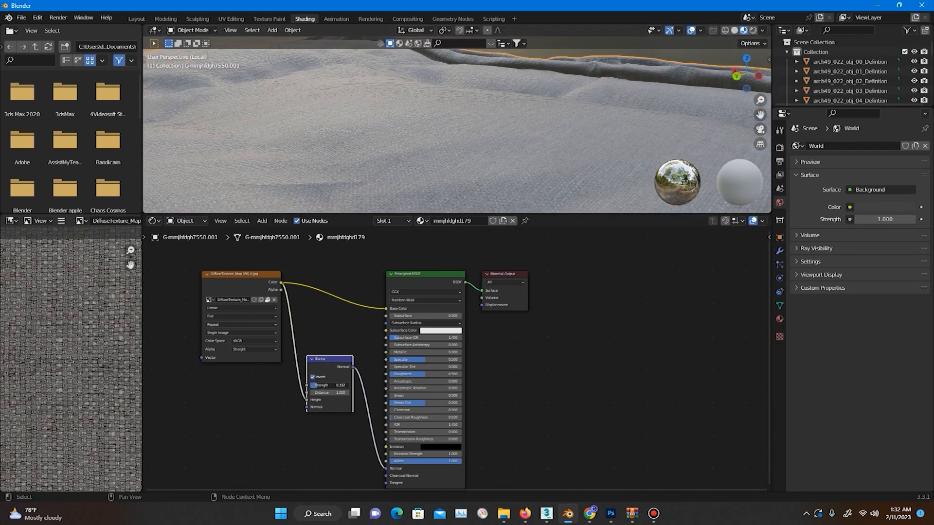
{"action": "middle_click_drag", "start_coordinate": [366, 188], "coordinate": [384, 141]}
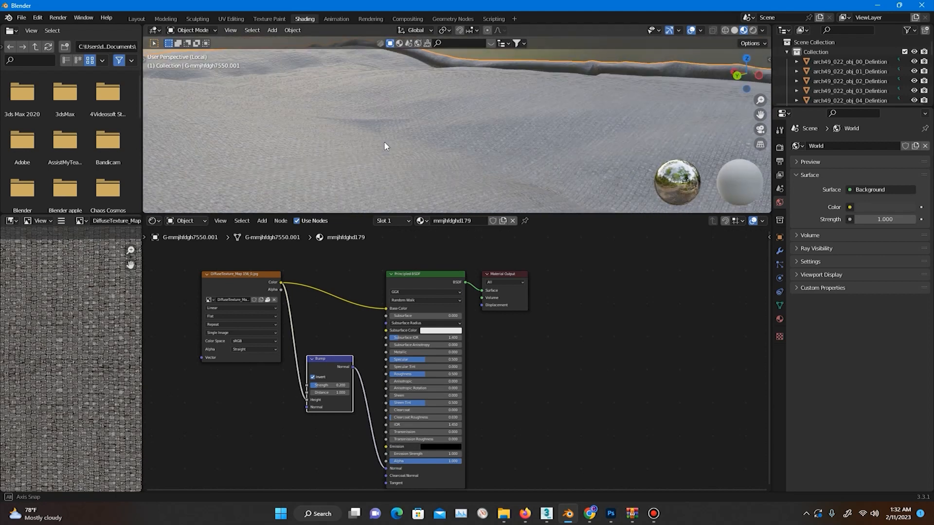
Set the duvet bump's distance to 0.100 and the shader's roughness to about 0.43, leaving the isolated view
{"action": "left_click_drag", "start_coordinate": [336, 392], "coordinate": [323, 392]}
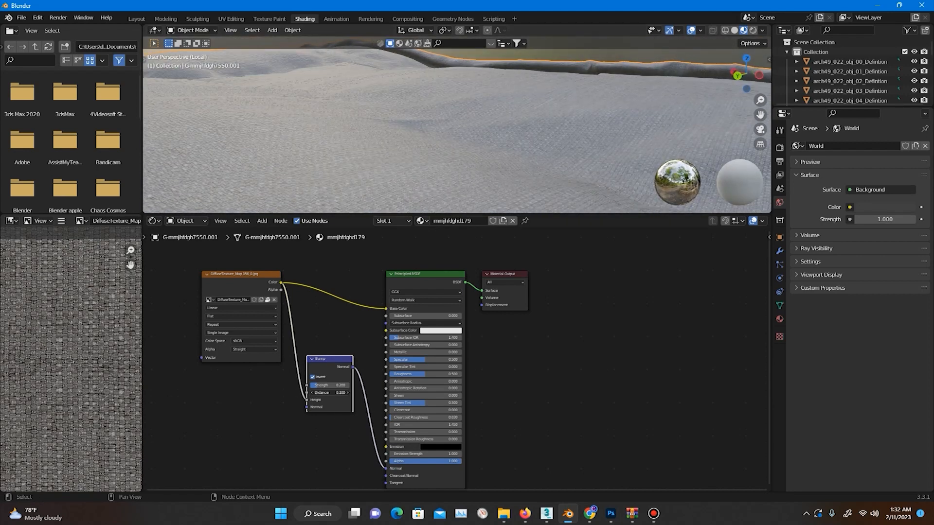
{"action": "left_click_drag", "start_coordinate": [423, 375], "coordinate": [419, 374]}
{"action": "middle_click_drag", "start_coordinate": [410, 154], "coordinate": [389, 173]}
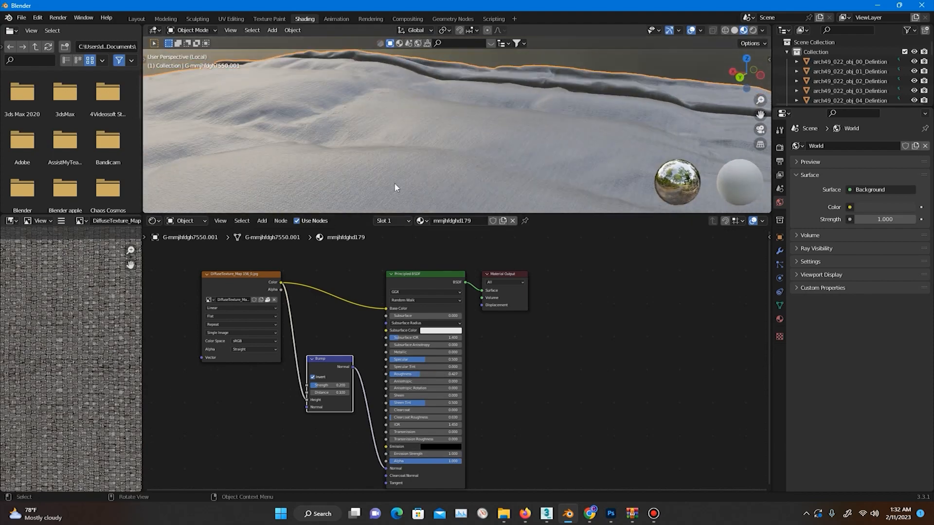
{"action": "scroll", "coordinate": [372, 137], "scroll_direction": "down", "scroll_amount": 4}
{"action": "key", "text": "slash"}
{"action": "middle_click_drag", "start_coordinate": [428, 121], "coordinate": [430, 147]}
{"action": "scroll", "coordinate": [438, 145], "scroll_direction": "up", "scroll_amount": 4}
{"action": "scroll", "coordinate": [433, 146], "scroll_direction": "down", "scroll_amount": 5}
Select the throw blanket again and reduce its bump strength to about 0.1
{"action": "left_click", "coordinate": [506, 111]}
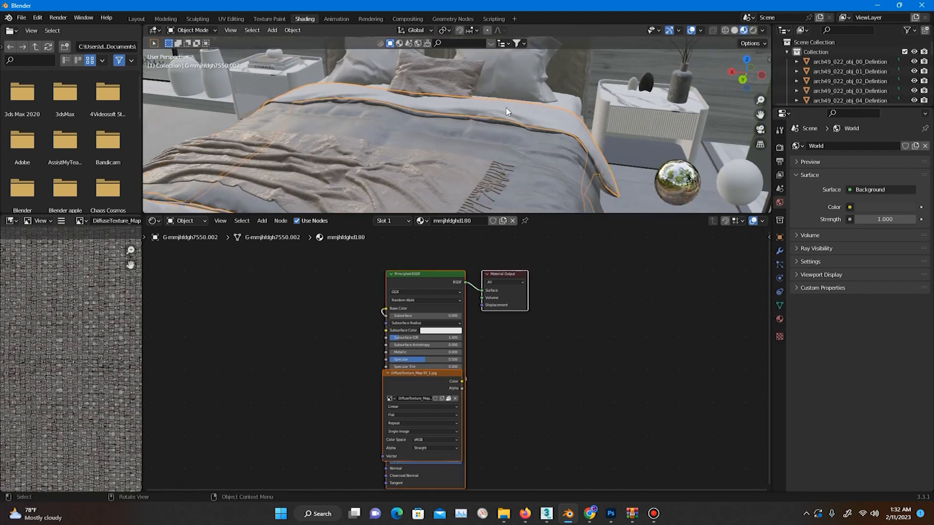
{"action": "left_click", "coordinate": [524, 74]}
{"action": "middle_click_drag", "start_coordinate": [525, 74], "coordinate": [390, 191]}
{"action": "left_click", "coordinate": [390, 190]}
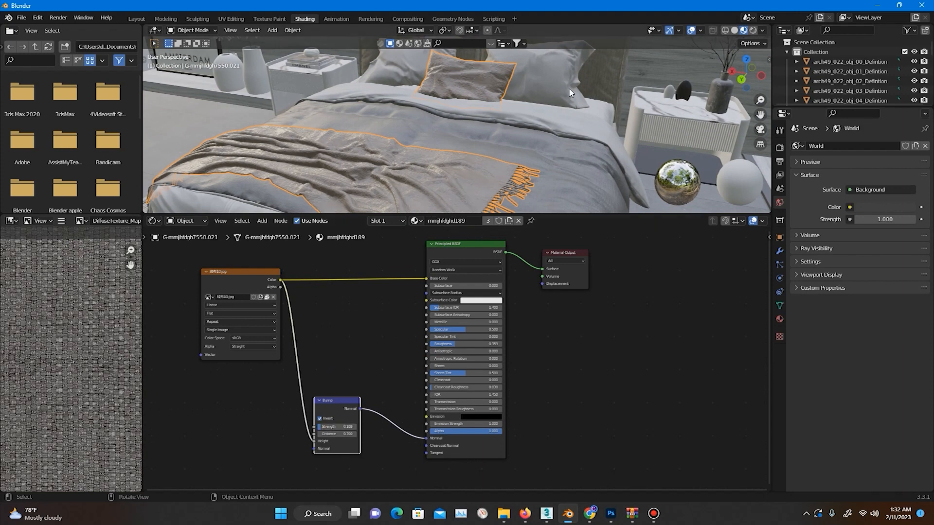
Select the two light pillows and move their diffuse texture node clear of the Principled BSDF
{"action": "left_click", "coordinate": [539, 84]}
{"action": "middle_click_drag", "start_coordinate": [574, 164], "coordinate": [578, 151]}
{"action": "left_click_drag", "start_coordinate": [440, 379], "coordinate": [255, 292]}
{"action": "left_click", "coordinate": [431, 378]}
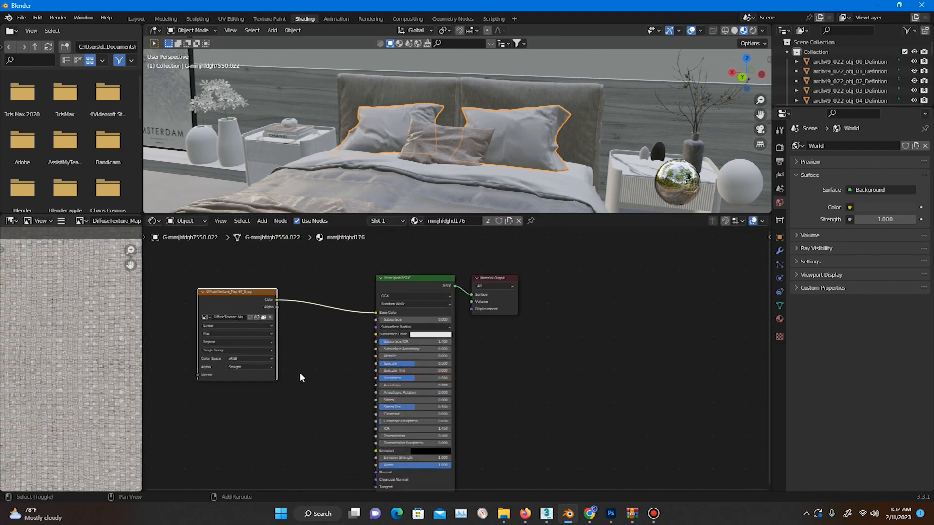
Add a Bump node to the pillow material, linking the texture color to Height and its output to the shader's Clearcoat Normal
{"action": "key", "text": "shift+a"}
{"action": "type", "text": "bump"}
{"action": "key", "text": "Return"}
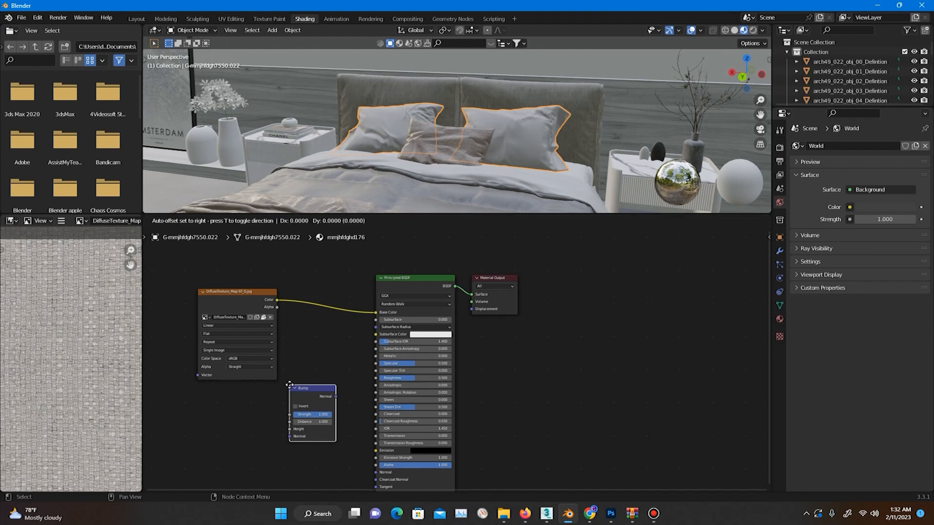
{"action": "left_click", "coordinate": [295, 344]}
{"action": "left_click_drag", "start_coordinate": [277, 307], "coordinate": [296, 386]}
{"action": "left_click_drag", "start_coordinate": [342, 353], "coordinate": [344, 401]}
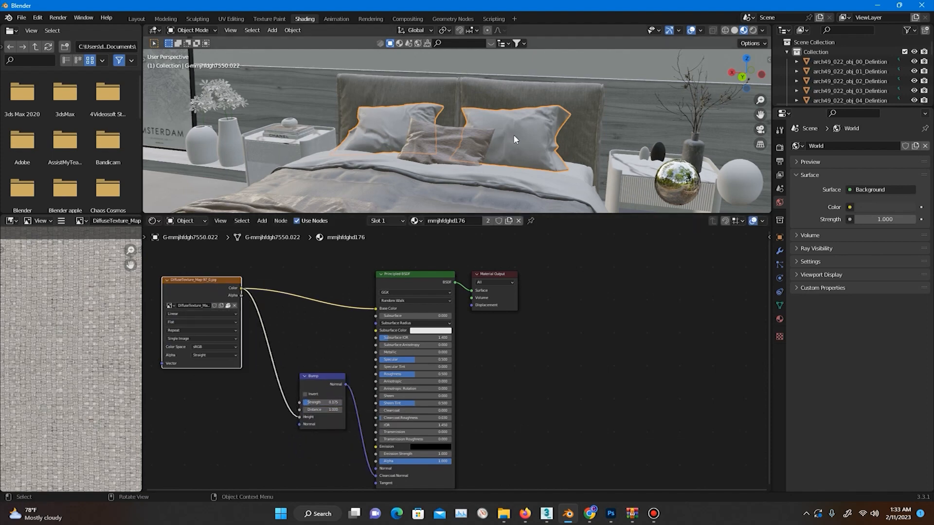
Isolate the pillows, reroute the bump output to the shader's Normal, and set the bump strength to about 0.1
{"action": "key", "text": "KP_Divide"}
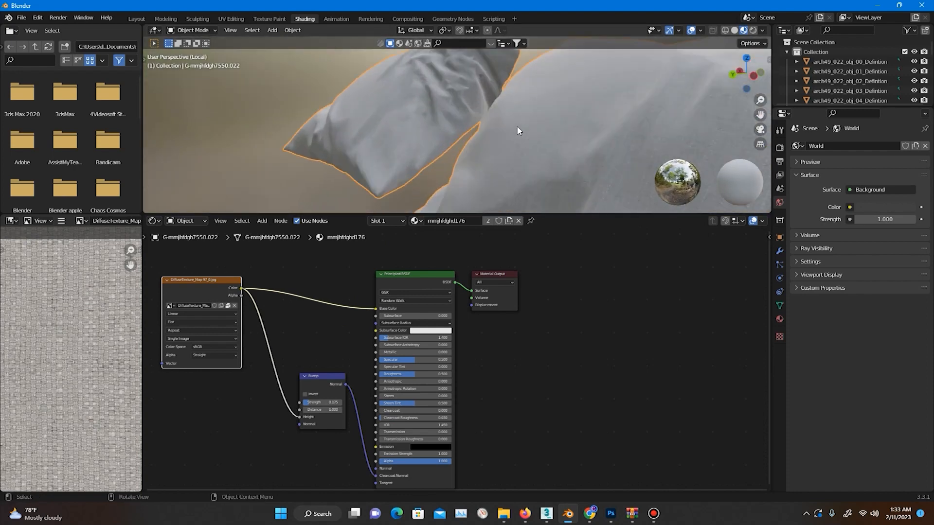
{"action": "scroll", "coordinate": [519, 131], "scroll_direction": "up", "scroll_amount": 4}
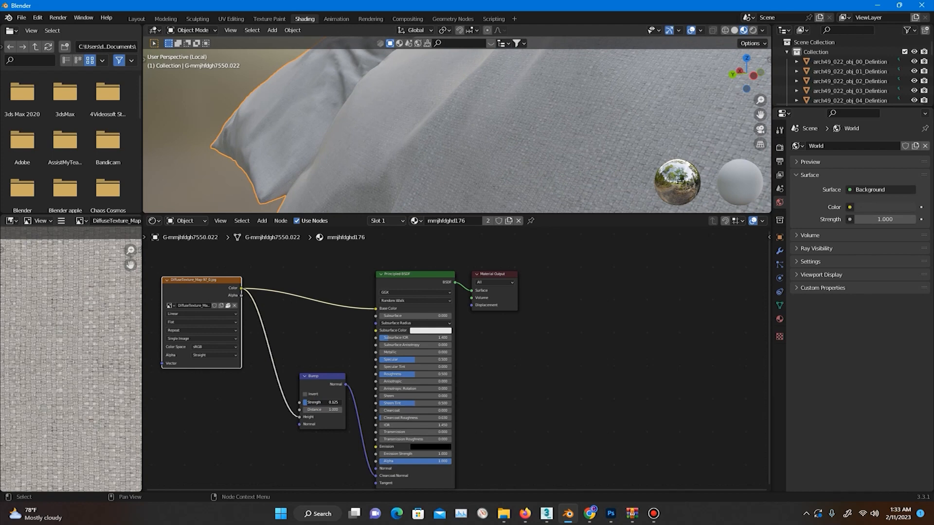
{"action": "left_click_drag", "start_coordinate": [374, 477], "coordinate": [375, 469]}
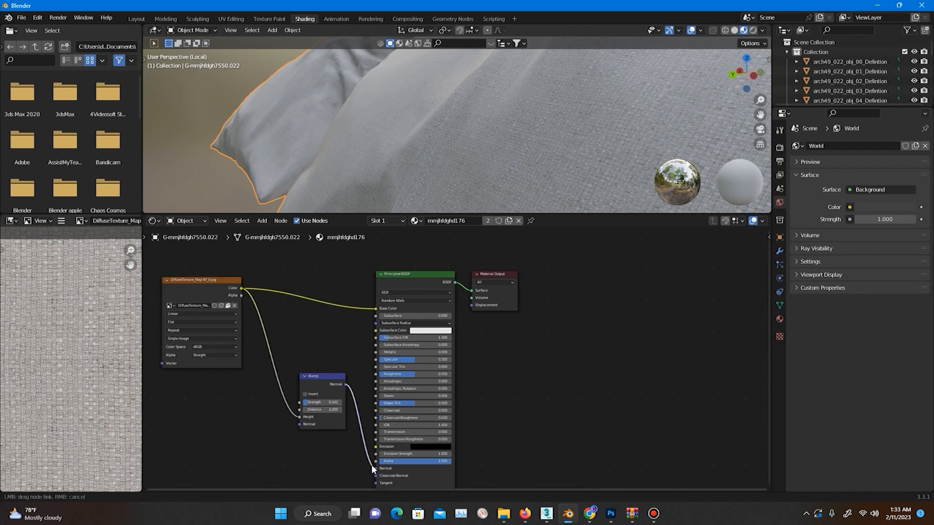
{"action": "left_click_drag", "start_coordinate": [310, 404], "coordinate": [289, 404]}
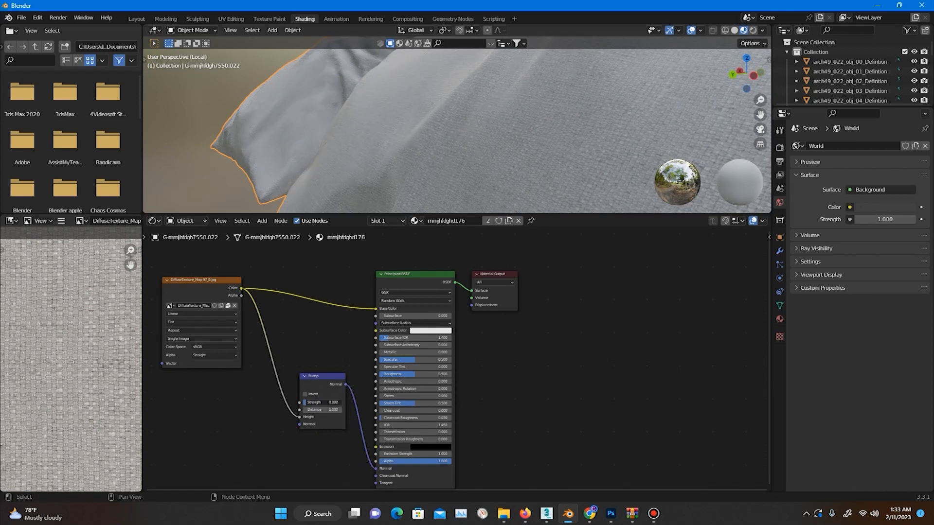
Lower the pillow material's roughness to 0.4 and return from the isolated pillows to the full scene
{"action": "middle_click_drag", "start_coordinate": [448, 143], "coordinate": [466, 146]}
{"action": "left_click_drag", "start_coordinate": [409, 374], "coordinate": [408, 375]}
{"action": "middle_click_drag", "start_coordinate": [414, 154], "coordinate": [491, 132]}
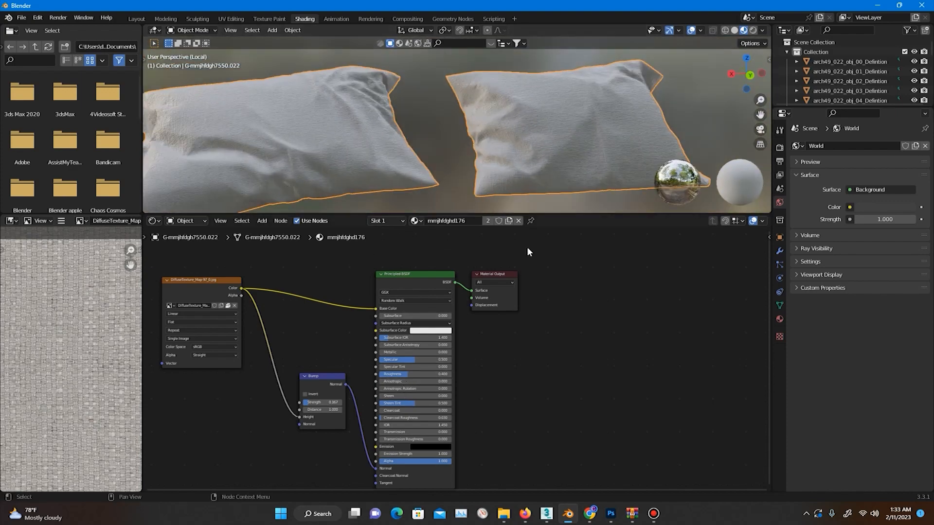
{"action": "key", "text": "KP_Divide"}
Select the bed frame, move its texture node aside, and add a Bump node linking texture color to Height and output to the shader's Normal
{"action": "middle_click_drag", "start_coordinate": [452, 150], "coordinate": [443, 171]}
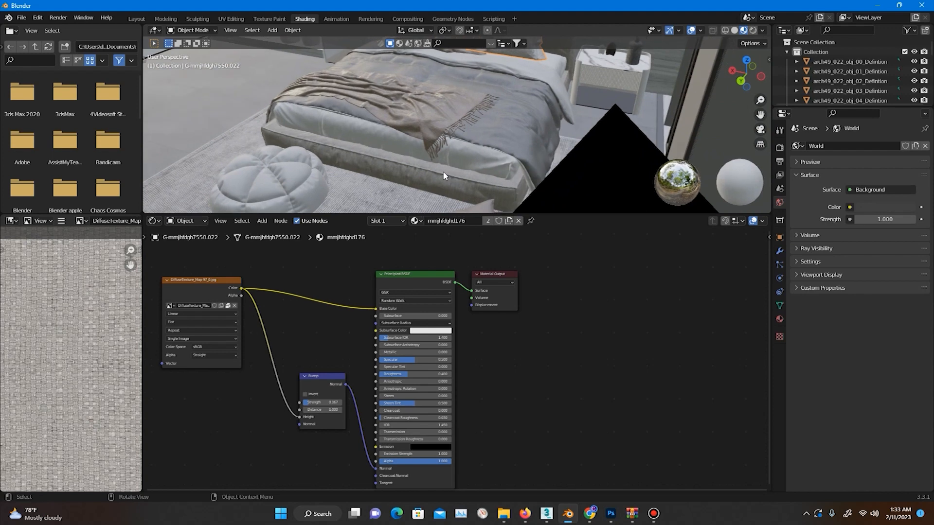
{"action": "left_click", "coordinate": [443, 171]}
{"action": "left_click_drag", "start_coordinate": [446, 368], "coordinate": [276, 276]}
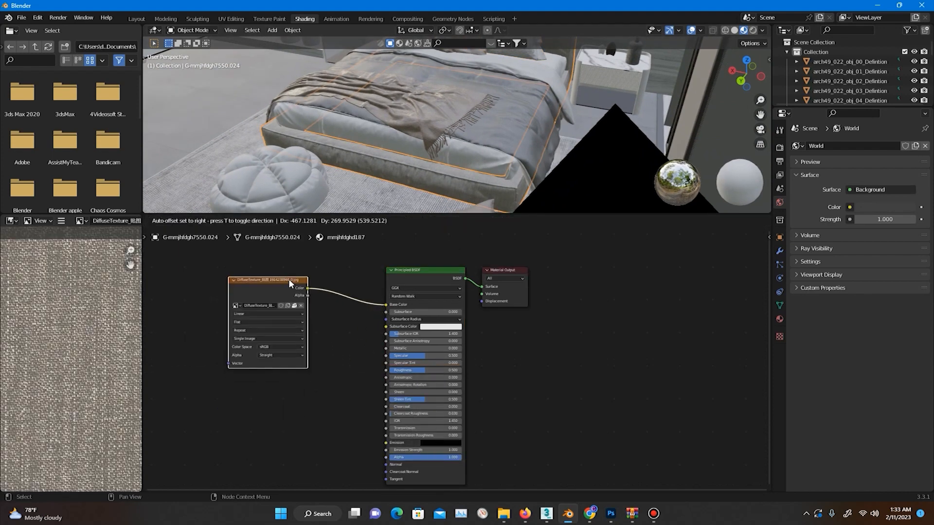
{"action": "key", "text": "shift+a"}
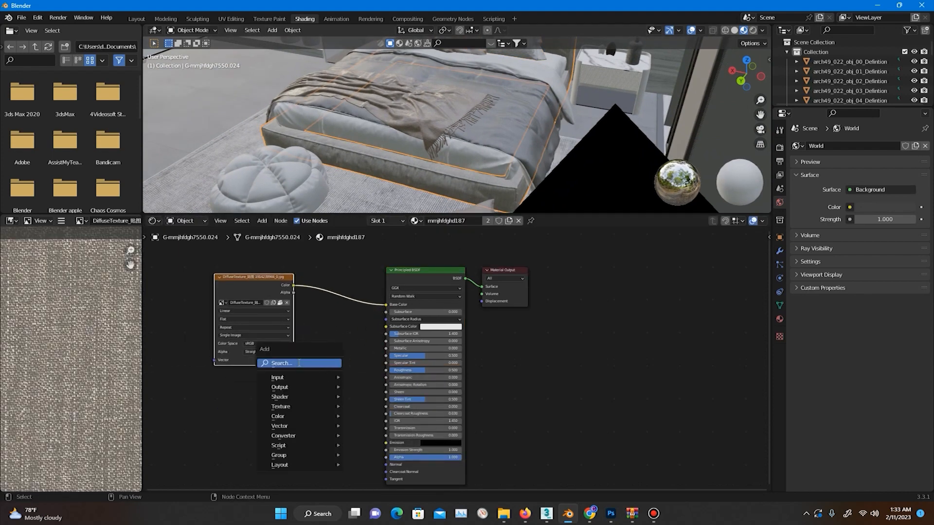
{"action": "type", "text": "bump"}
{"action": "key", "text": "Return"}
{"action": "left_click", "coordinate": [316, 338]}
{"action": "left_click_drag", "start_coordinate": [294, 286], "coordinate": [317, 382]}
{"action": "mouse_move", "coordinate": [363, 348]}
{"action": "left_mouse_down"}
{"action": "mouse_move", "coordinate": [378, 466]}
{"action": "mouse_move", "coordinate": [334, 347]}
{"action": "mouse_move", "coordinate": [317, 368]}
{"action": "left_mouse_up"}
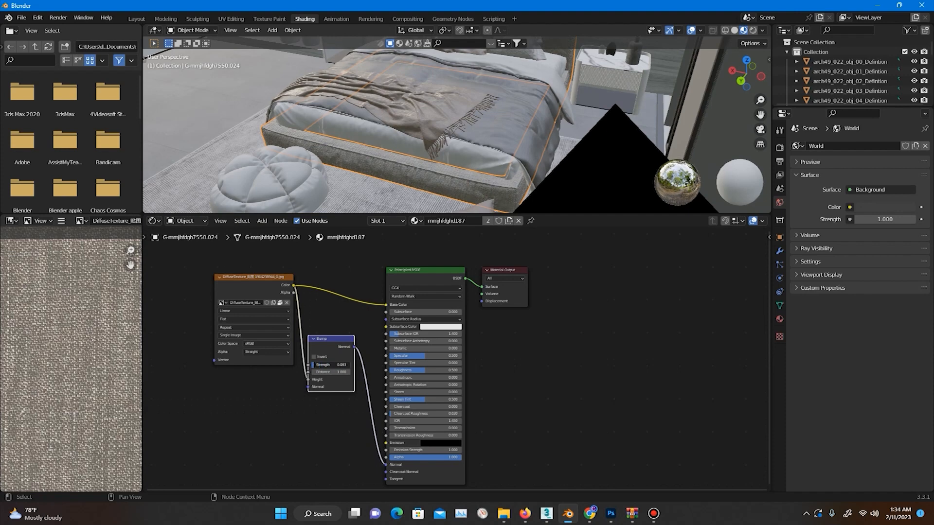
Isolate the bed frame, invert its bump, and tune the bump strength to a low value while checking the fabric up close
{"action": "left_click_drag", "start_coordinate": [348, 330], "coordinate": [349, 331]}
{"action": "middle_click_drag", "start_coordinate": [409, 197], "coordinate": [413, 197]}
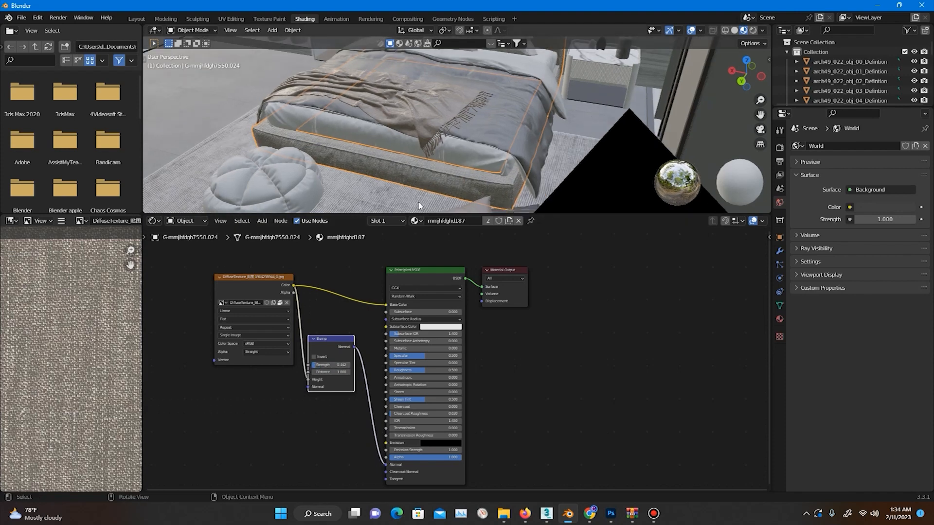
{"action": "key", "text": "KP_Divide"}
{"action": "scroll", "coordinate": [424, 181], "scroll_direction": "up", "scroll_amount": 6}
{"action": "middle_click_drag", "start_coordinate": [416, 170], "coordinate": [316, 124]}
{"action": "scroll", "coordinate": [376, 151], "scroll_direction": "down", "scroll_amount": 4}
{"action": "scroll", "coordinate": [292, 140], "scroll_direction": "up", "scroll_amount": 2}
{"action": "scroll", "coordinate": [300, 112], "scroll_direction": "up", "scroll_amount": 3}
{"action": "scroll", "coordinate": [299, 112], "scroll_direction": "down", "scroll_amount": 4}
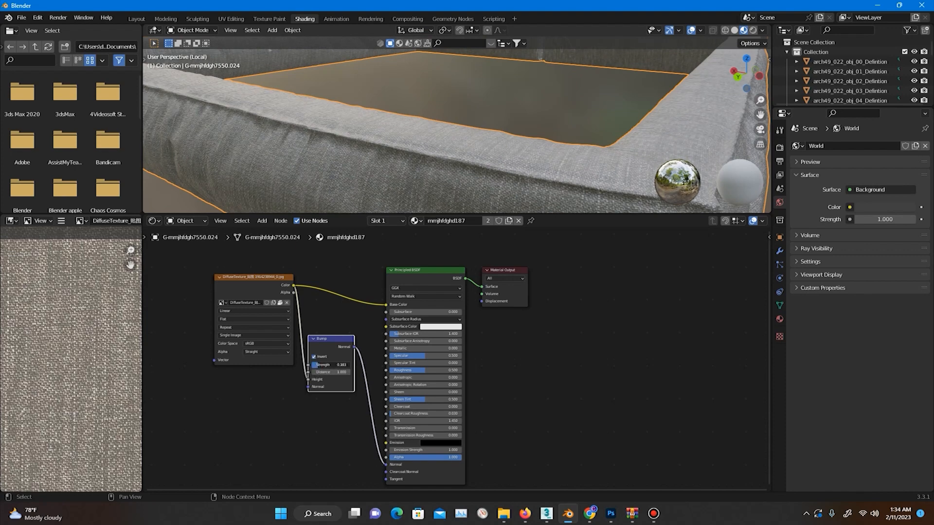
Lower the bed frame material's roughness slightly and return from isolation to the full scene
{"action": "left_click_drag", "start_coordinate": [417, 368], "coordinate": [412, 369]}
{"action": "scroll", "coordinate": [325, 312], "scroll_direction": "down", "scroll_amount": 2}
{"action": "scroll", "coordinate": [367, 134], "scroll_direction": "down", "scroll_amount": 4}
{"action": "middle_click_drag", "start_coordinate": [367, 134], "coordinate": [392, 140]}
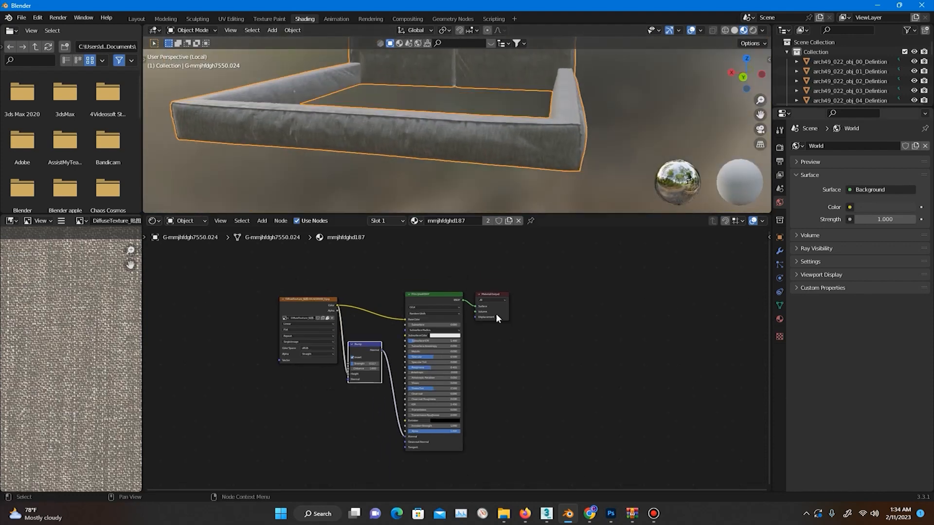
{"action": "key", "text": "KP_Divide"}
Select the round pouf and move its fabric texture node clear of the Principled BSDF
{"action": "middle_click_drag", "start_coordinate": [515, 124], "coordinate": [499, 94]}
{"action": "left_click", "coordinate": [334, 143]}
{"action": "middle_click_drag", "start_coordinate": [334, 142], "coordinate": [341, 200]}
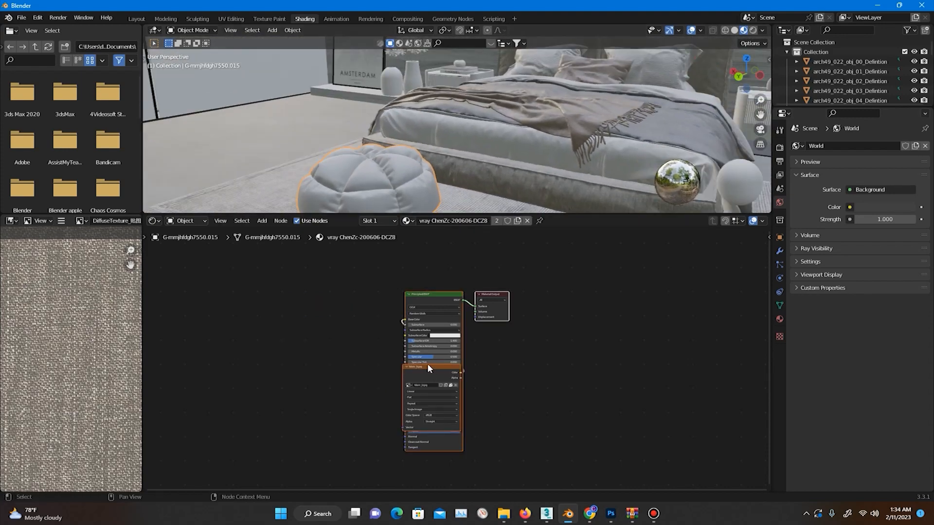
{"action": "left_click", "coordinate": [430, 364]}
{"action": "left_click_drag", "start_coordinate": [438, 366], "coordinate": [280, 287]}
Add a Bump node to the pouf material, linking the texture color to Height and its output to the shader's Normal
{"action": "key", "text": "shift+a"}
{"action": "left_click", "coordinate": [327, 374]}
{"action": "type", "text": "bu"}
{"action": "key", "text": "Return"}
{"action": "left_click", "coordinate": [316, 330]}
{"action": "left_click_drag", "start_coordinate": [303, 292], "coordinate": [327, 367]}
{"action": "left_click_drag", "start_coordinate": [352, 341], "coordinate": [341, 359]}
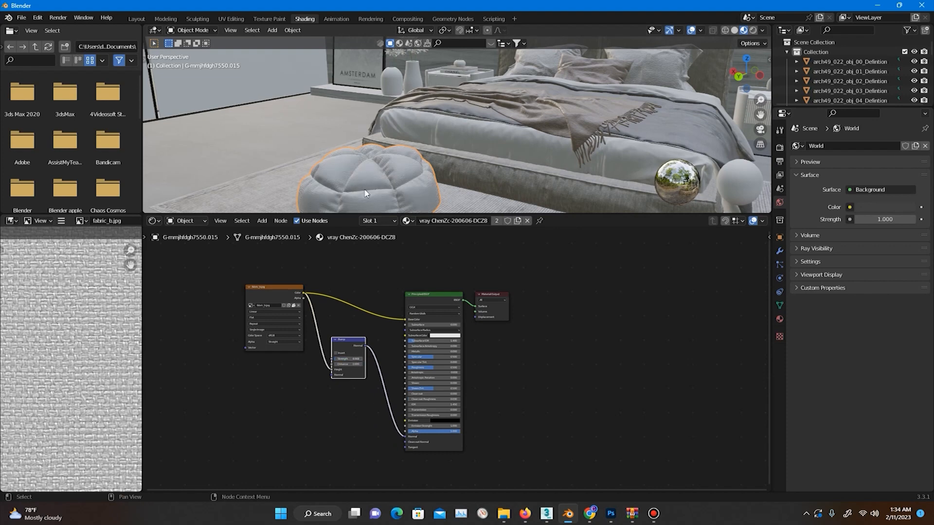
Refine the pouf material's bump strength and roughness while checking its surface up close
{"action": "scroll", "coordinate": [365, 193], "scroll_direction": "up", "scroll_amount": 3}
{"action": "middle_click_drag", "start_coordinate": [364, 200], "coordinate": [373, 183], "text": "shift"}
{"action": "scroll", "coordinate": [360, 154], "scroll_direction": "up", "scroll_amount": 1}
{"action": "middle_click_drag", "start_coordinate": [411, 104], "coordinate": [433, 87], "text": "shift"}
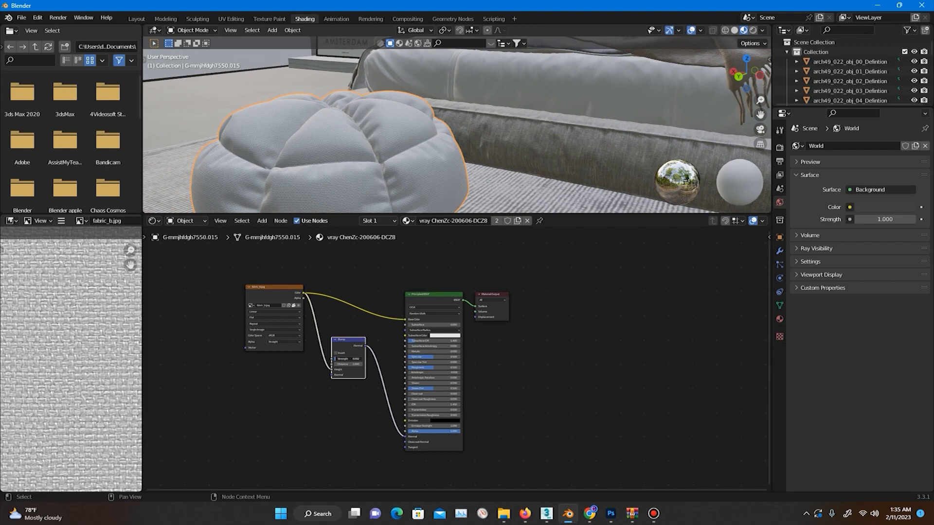
{"action": "left_click_drag", "start_coordinate": [430, 368], "coordinate": [417, 367]}
{"action": "middle_click_drag", "start_coordinate": [405, 176], "coordinate": [410, 137], "text": "shift"}
{"action": "scroll", "coordinate": [438, 141], "scroll_direction": "down", "scroll_amount": 3}
Select the large window pane and enable shader nodes for its Translucent_Glass_Gray material
{"action": "left_click", "coordinate": [241, 122]}
{"action": "scroll", "coordinate": [453, 351], "scroll_direction": "up", "scroll_amount": 3}
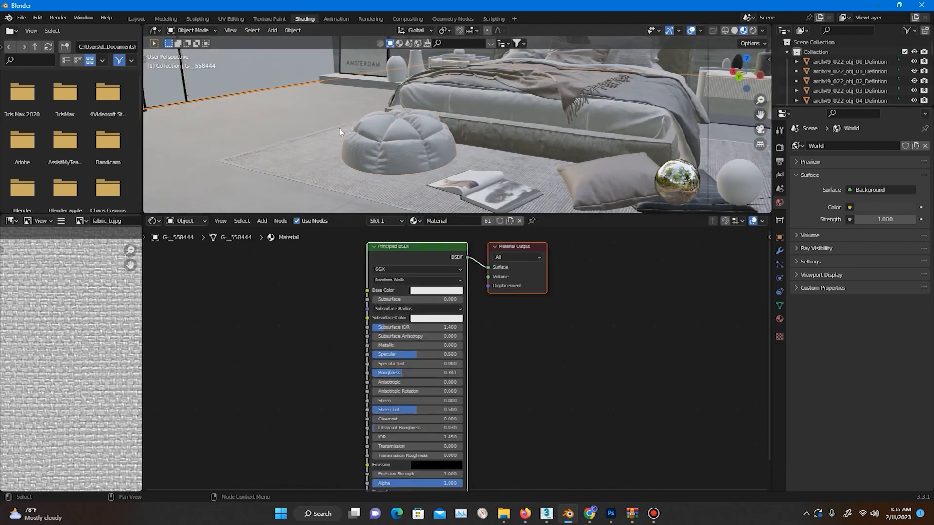
{"action": "scroll", "coordinate": [312, 128], "scroll_direction": "up", "scroll_amount": 4}
{"action": "scroll", "coordinate": [313, 127], "scroll_direction": "down", "scroll_amount": 5}
{"action": "middle_click_drag", "start_coordinate": [363, 160], "coordinate": [364, 54], "text": "shift"}
{"action": "middle_click_drag", "start_coordinate": [365, 277], "coordinate": [364, 239]}
{"action": "middle_click_drag", "start_coordinate": [401, 170], "coordinate": [414, 152]}
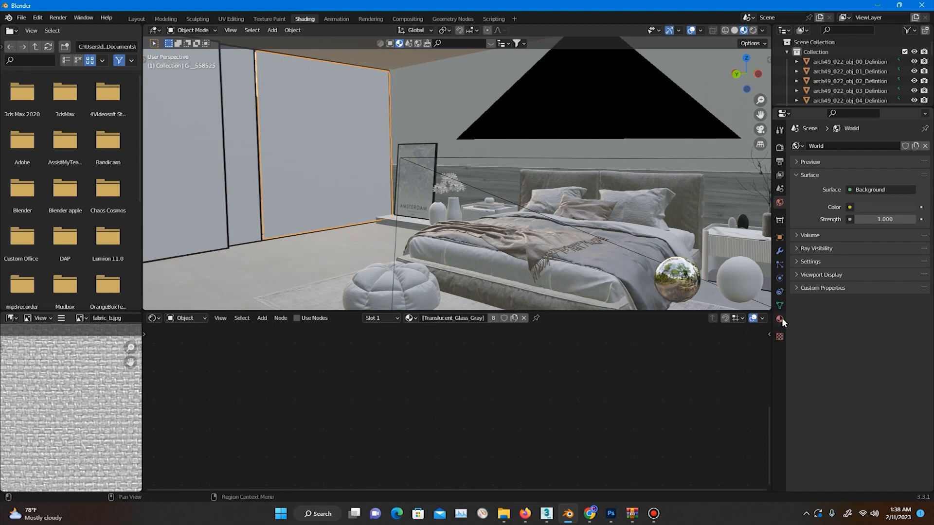
{"action": "left_click", "coordinate": [780, 319]}
{"action": "left_click", "coordinate": [864, 231]}
{"action": "key", "text": "Home"}
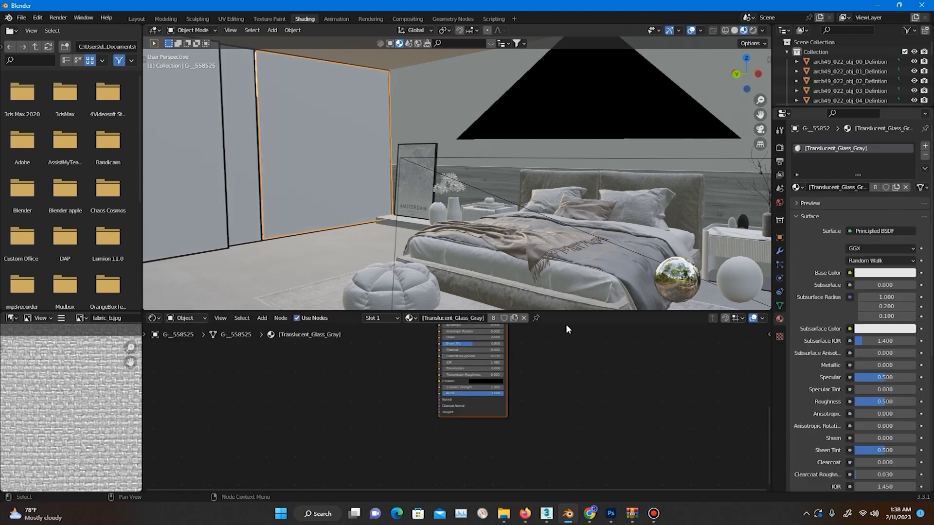
Make the window glass transparent with roughness 0, specular 0.3, clearcoat roughness 0.025 and transmission 1.0
{"action": "middle_click_drag", "start_coordinate": [562, 371], "coordinate": [527, 377]}
{"action": "middle_click_drag", "start_coordinate": [505, 431], "coordinate": [504, 316]}
{"action": "mouse_move", "coordinate": [390, 419]}
{"action": "left_mouse_down"}
{"action": "mouse_move", "coordinate": [458, 418]}
{"action": "mouse_move", "coordinate": [429, 419]}
{"action": "mouse_move", "coordinate": [390, 400]}
{"action": "left_mouse_up"}
{"action": "middle_click_drag", "start_coordinate": [488, 399], "coordinate": [478, 452]}
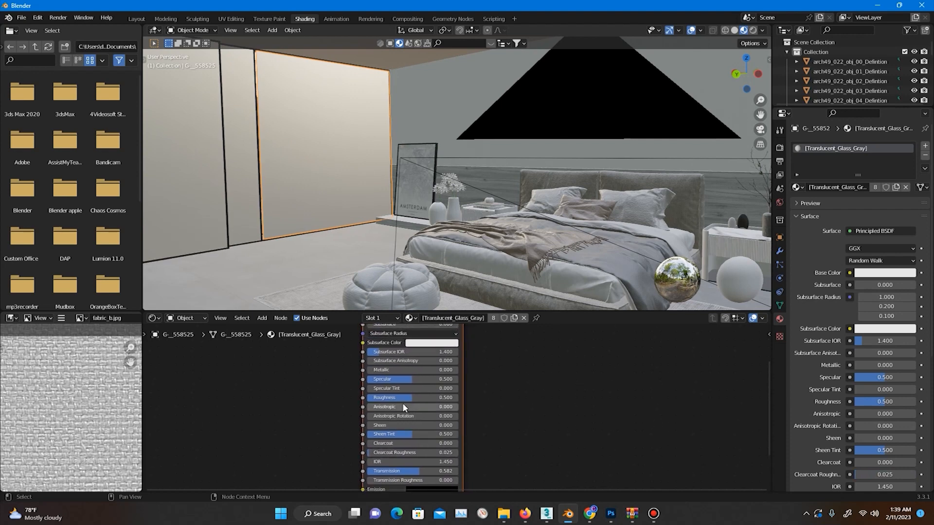
{"action": "left_click_drag", "start_coordinate": [406, 399], "coordinate": [366, 399]}
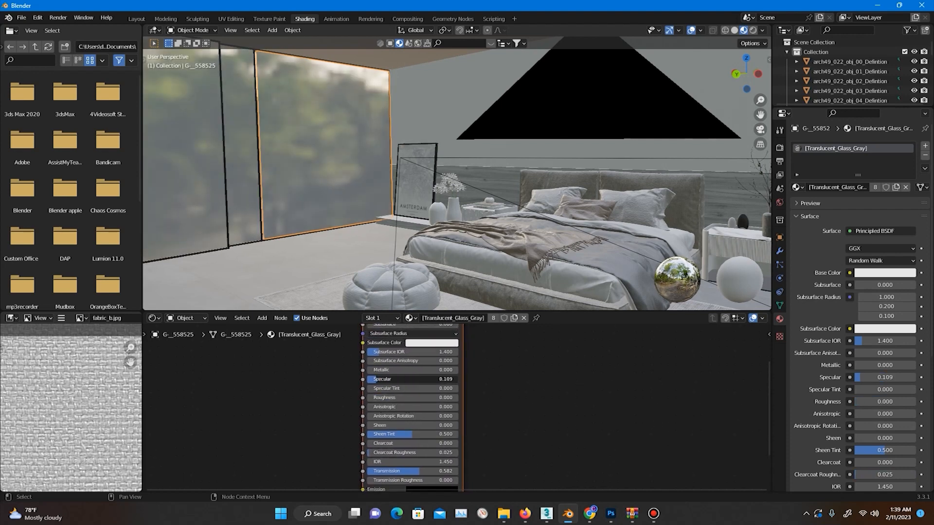
{"action": "middle_click_drag", "start_coordinate": [537, 416], "coordinate": [527, 358]}
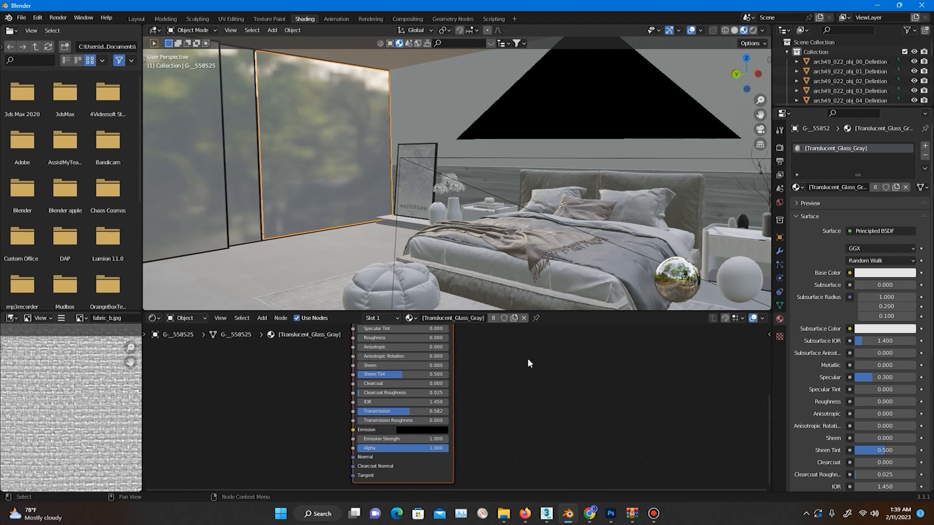
{"action": "left_click_drag", "start_coordinate": [401, 411], "coordinate": [455, 412]}
Browse the BlenderKit outdoor HDR images and preview candidates for the view outside the room
{"action": "middle_click_drag", "start_coordinate": [420, 262], "coordinate": [462, 261]}
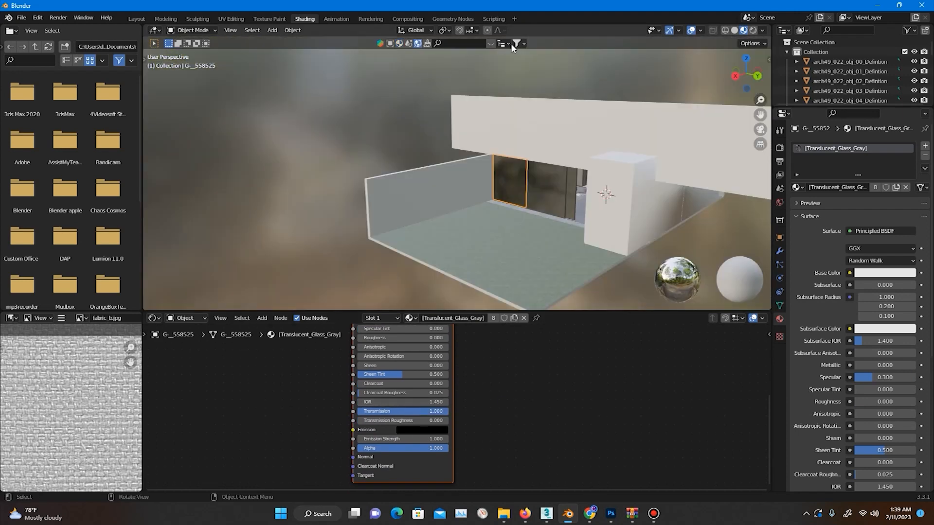
{"action": "left_click", "coordinate": [507, 43]}
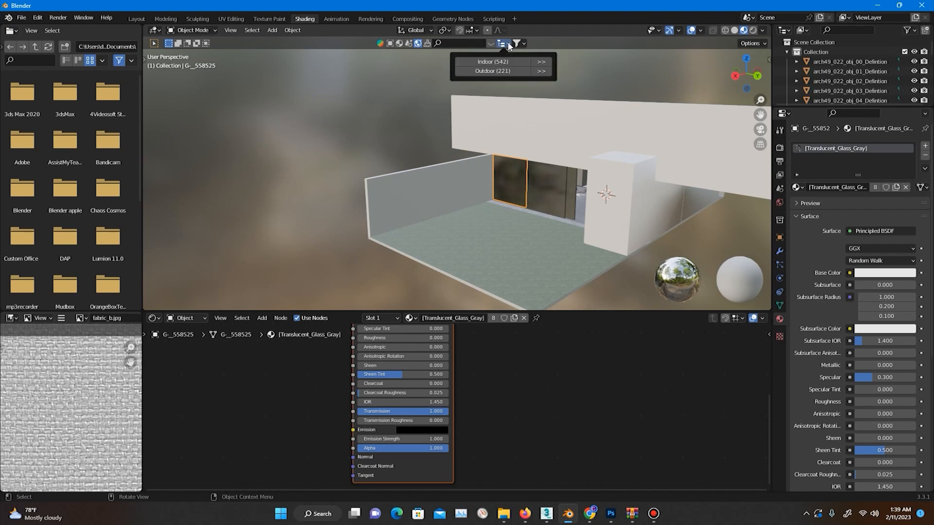
{"action": "left_click", "coordinate": [497, 71]}
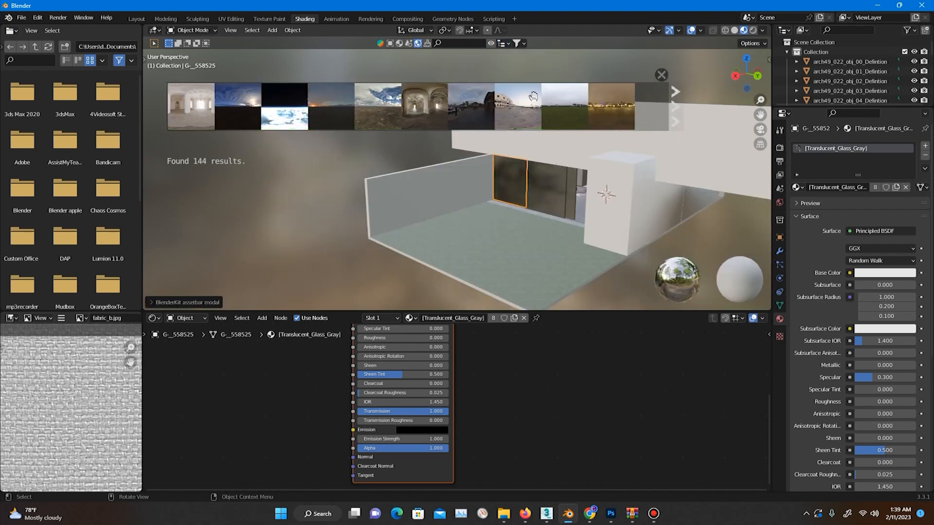
{"action": "mouse_move", "coordinate": [430, 104]}
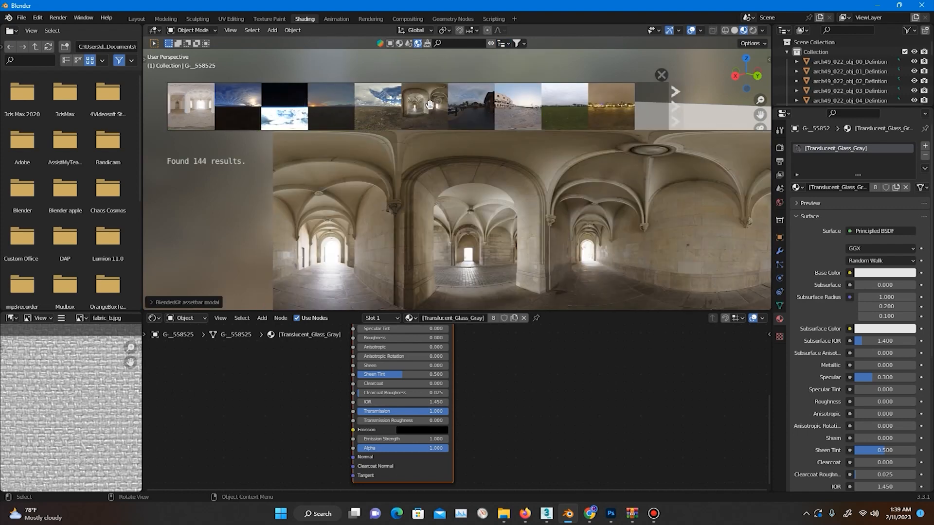
{"action": "mouse_move", "coordinate": [534, 104]}
{"action": "left_click", "coordinate": [675, 107]}
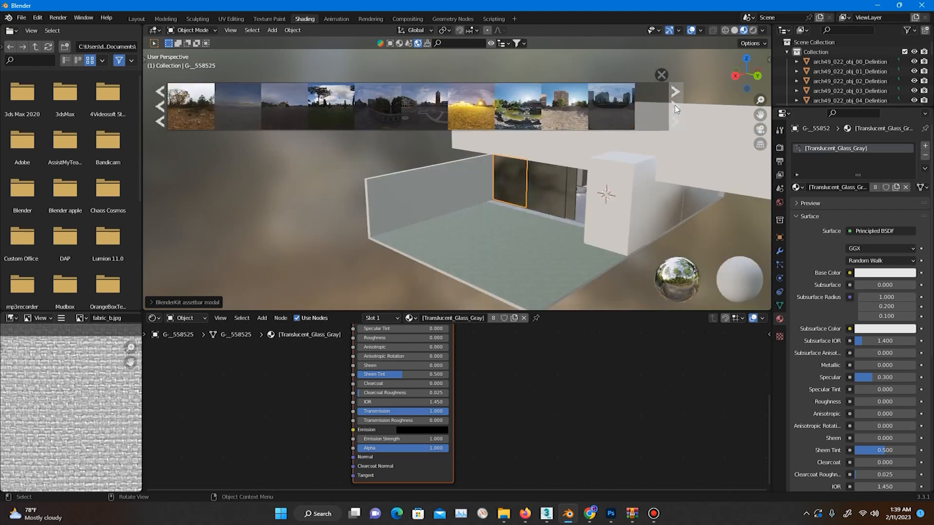
{"action": "mouse_move", "coordinate": [528, 107]}
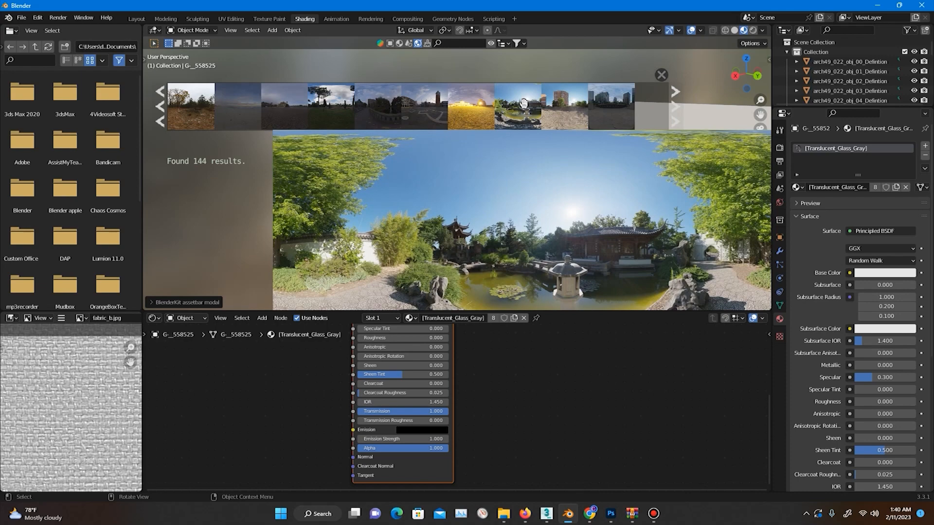
{"action": "mouse_move", "coordinate": [571, 101]}
{"action": "left_click", "coordinate": [676, 107]}
{"action": "mouse_move", "coordinate": [551, 101]}
{"action": "mouse_move", "coordinate": [421, 106]}
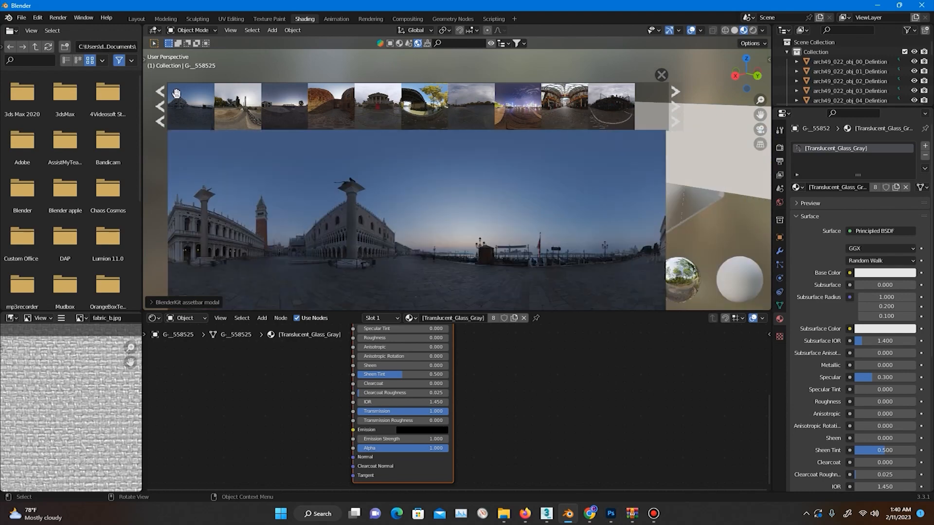
Download the sunny HDR with brick apartment blocks at 2048 resolution for the scene environment
{"action": "left_click", "coordinate": [161, 101]}
{"action": "mouse_move", "coordinate": [573, 106]}
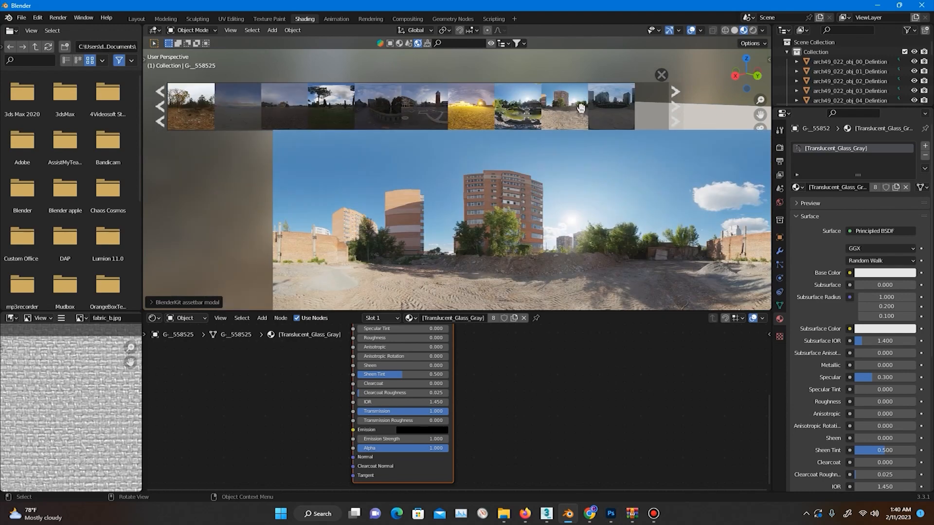
{"action": "left_click", "coordinate": [567, 105]}
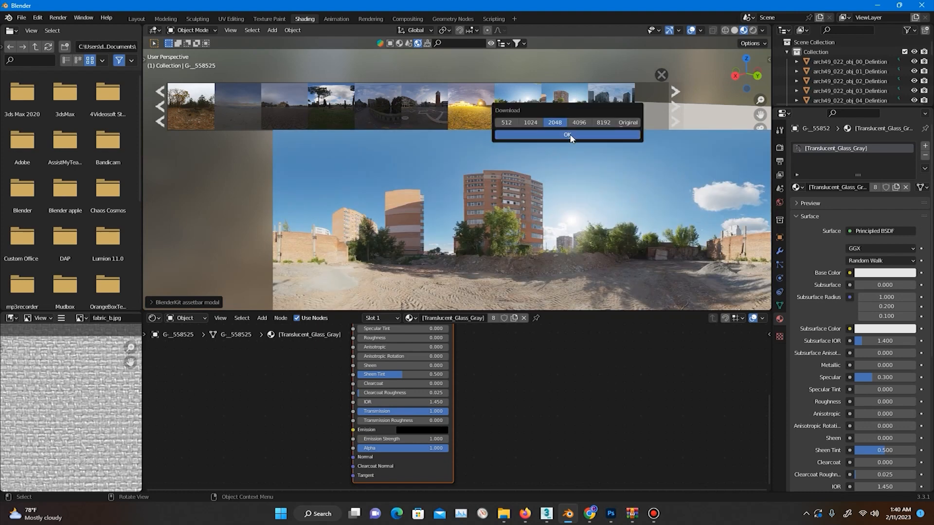
{"action": "left_click", "coordinate": [568, 135]}
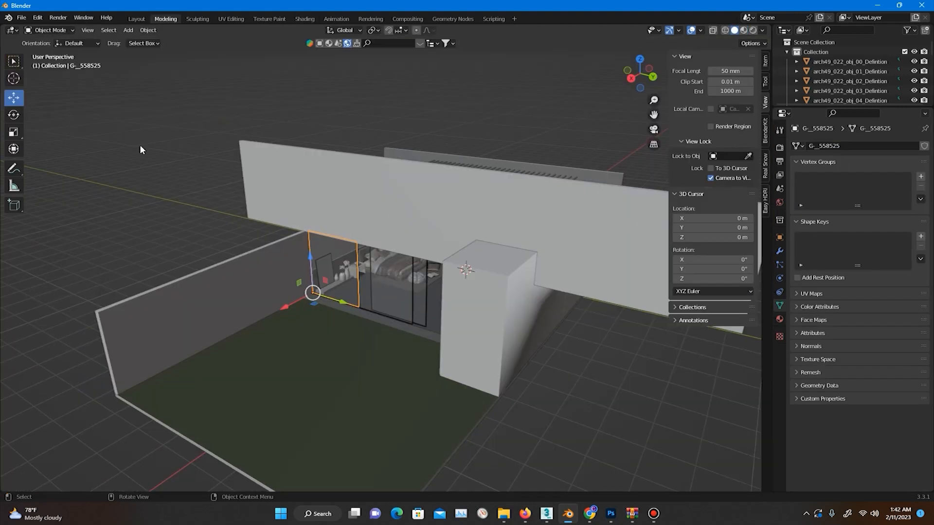
Add an area light, move it from the scene origin into the bedroom, and scale it up several times
{"action": "left_click", "coordinate": [133, 31]}
{"action": "mouse_move", "coordinate": [156, 160]}
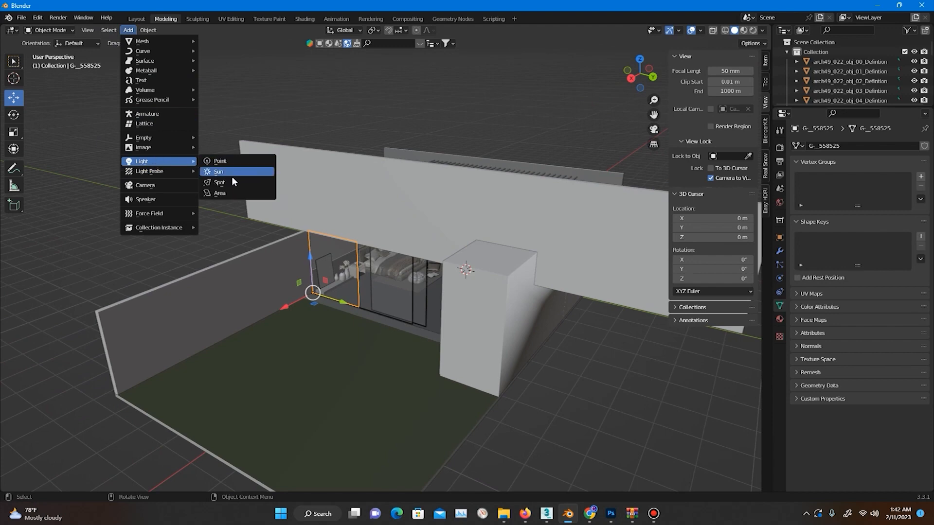
{"action": "left_click", "coordinate": [233, 194]}
{"action": "middle_click_drag", "start_coordinate": [387, 255], "coordinate": [406, 252]}
{"action": "scroll", "coordinate": [407, 251], "scroll_direction": "up", "scroll_amount": 3}
{"action": "left_click_drag", "start_coordinate": [497, 230], "coordinate": [503, 272]}
{"action": "middle_click_drag", "start_coordinate": [503, 272], "coordinate": [535, 273]}
{"action": "scroll", "coordinate": [488, 259], "scroll_direction": "up", "scroll_amount": 4}
{"action": "key", "text": "s"}
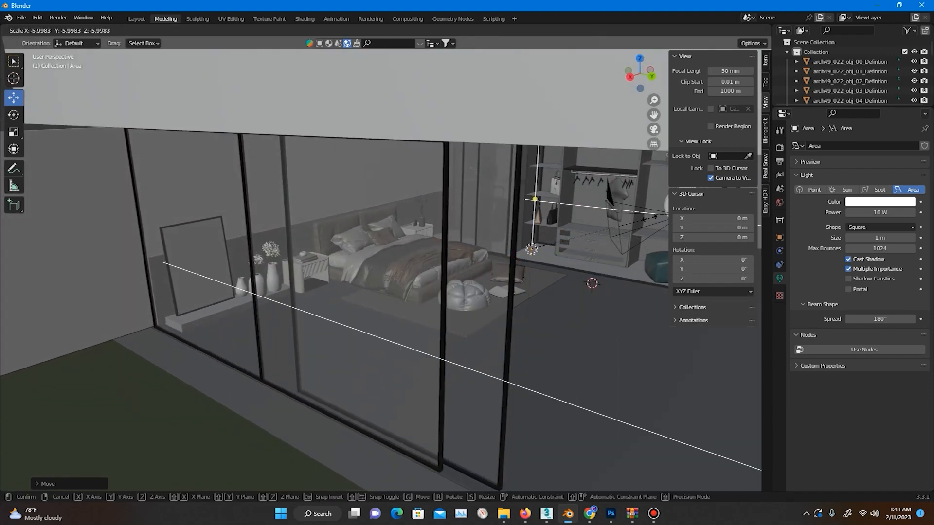
{"action": "left_click", "coordinate": [609, 223]}
Raise the area light along Z to the ceiling and shift it along Y over the bedroom
{"action": "middle_click_drag", "start_coordinate": [539, 255], "coordinate": [504, 248]}
{"action": "scroll", "coordinate": [574, 253], "scroll_direction": "down", "scroll_amount": 2}
{"action": "scroll", "coordinate": [532, 252], "scroll_direction": "up", "scroll_amount": 5}
{"action": "scroll", "coordinate": [505, 250], "scroll_direction": "up", "scroll_amount": 3}
{"action": "scroll", "coordinate": [505, 251], "scroll_direction": "down", "scroll_amount": 4}
{"action": "key", "text": "g"}
{"action": "key", "text": "z"}
{"action": "left_click_drag", "start_coordinate": [560, 481], "coordinate": [558, 478]}
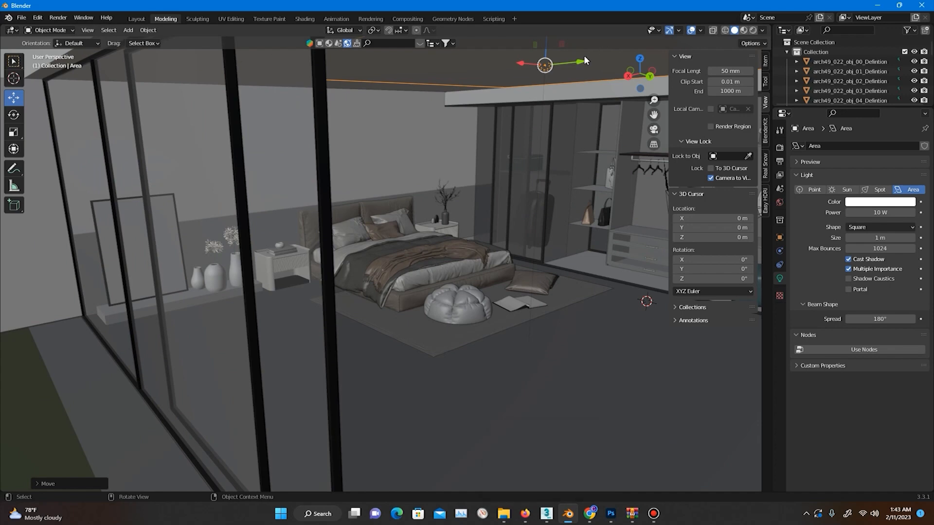
{"action": "left_click_drag", "start_coordinate": [579, 67], "coordinate": [493, 68]}
Add a second area light in a top wireframe view and move it to the wall behind the bed
{"action": "middle_click_drag", "start_coordinate": [510, 136], "coordinate": [413, 205]}
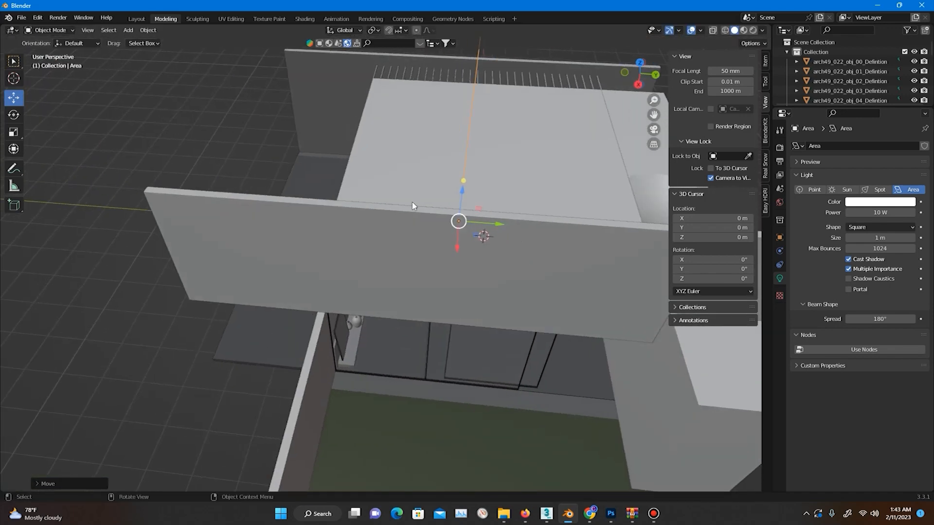
{"action": "left_click", "coordinate": [640, 65]}
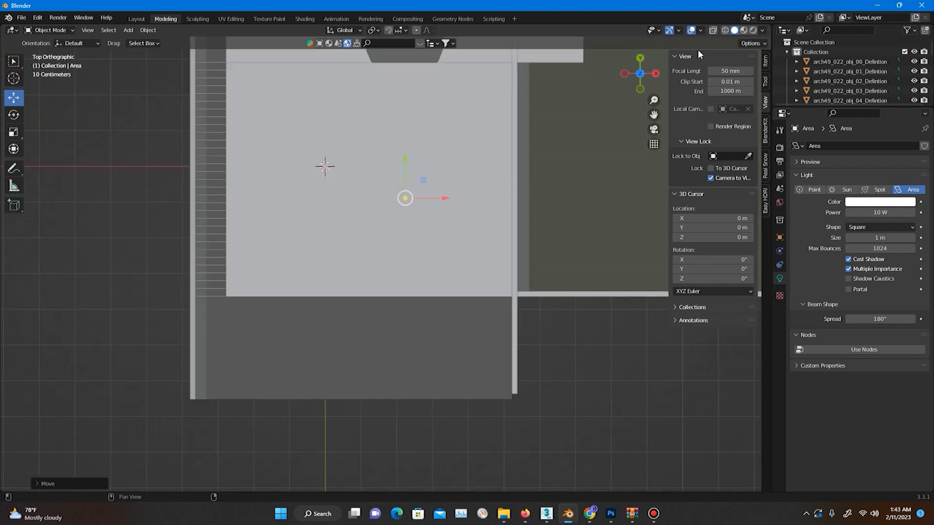
{"action": "left_click", "coordinate": [725, 31]}
{"action": "scroll", "coordinate": [401, 293], "scroll_direction": "up", "scroll_amount": 1}
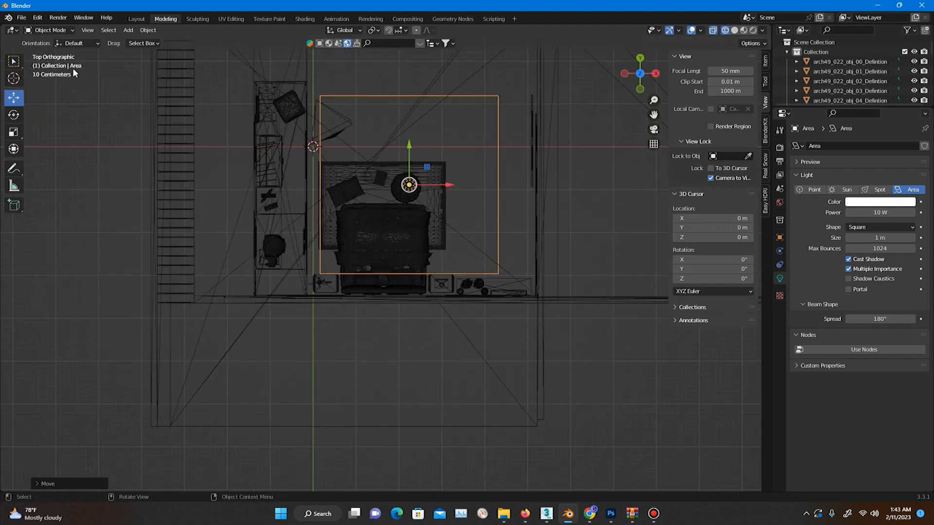
{"action": "left_click", "coordinate": [128, 30]}
{"action": "mouse_move", "coordinate": [160, 161]}
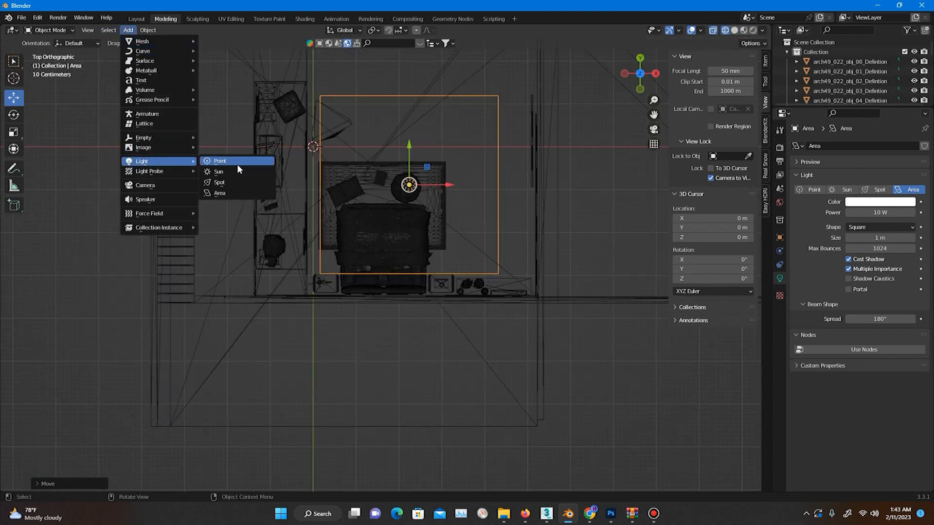
{"action": "left_click", "coordinate": [227, 196]}
{"action": "left_click_drag", "start_coordinate": [320, 144], "coordinate": [437, 297]}
{"action": "scroll", "coordinate": [436, 299], "scroll_direction": "up", "scroll_amount": 3}
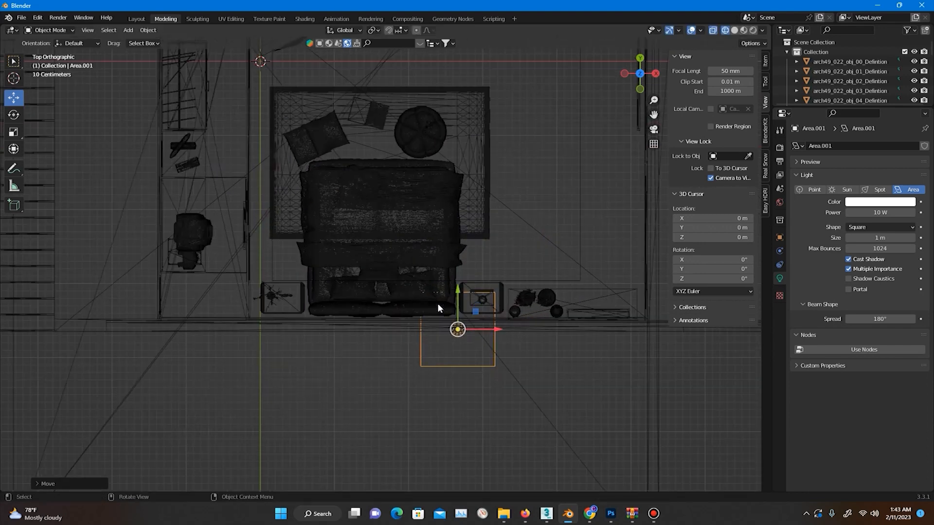
Scale the new area light slightly up, stretch it along X and narrow it along Y into a thin strip
{"action": "left_click", "coordinate": [467, 325]}
{"action": "left_click", "coordinate": [483, 366]}
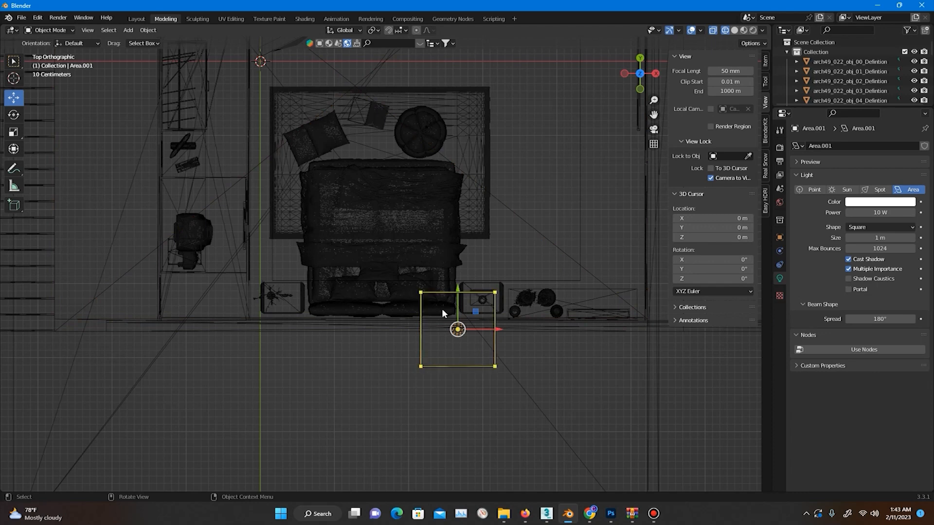
{"action": "key", "text": "s"}
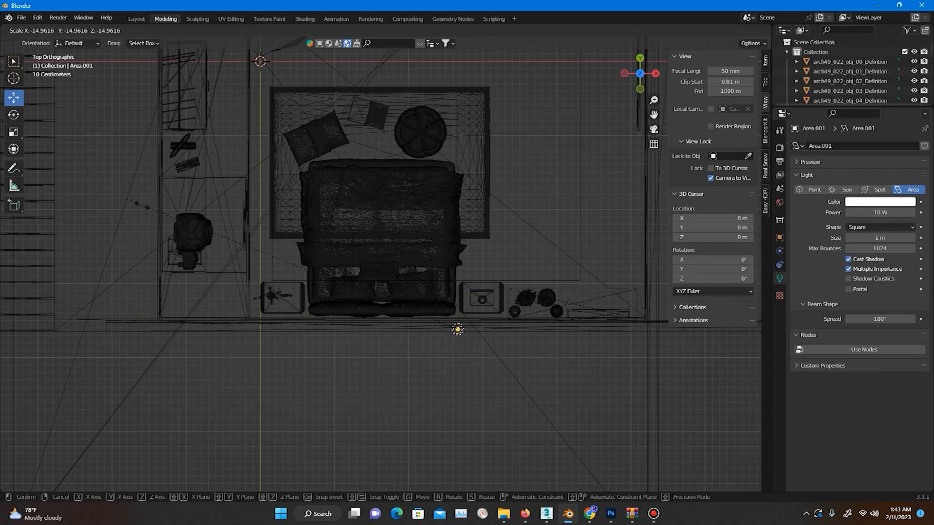
{"action": "key", "text": "Return"}
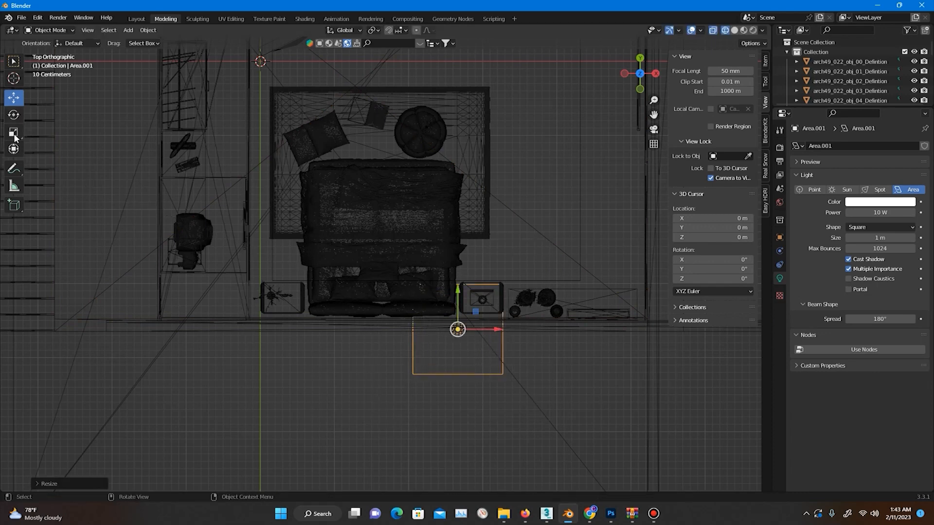
{"action": "left_click_drag", "start_coordinate": [497, 329], "coordinate": [616, 329]}
{"action": "left_click_drag", "start_coordinate": [460, 291], "coordinate": [459, 322]}
Raise the strip light along Z and fit it onto the top edge of the wood panelling behind the headboard
{"action": "middle_click_drag", "start_coordinate": [565, 343], "coordinate": [319, 247]}
{"action": "scroll", "coordinate": [319, 247], "scroll_direction": "up", "scroll_amount": 3}
{"action": "middle_click_drag", "start_coordinate": [165, 209], "coordinate": [238, 278], "text": "shift"}
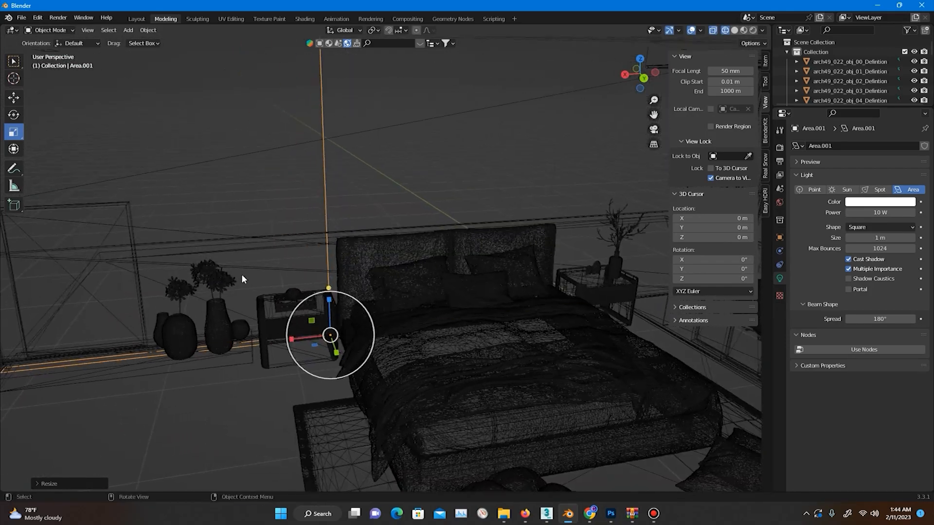
{"action": "key", "text": "shift+z"}
{"action": "left_click", "coordinate": [11, 100]}
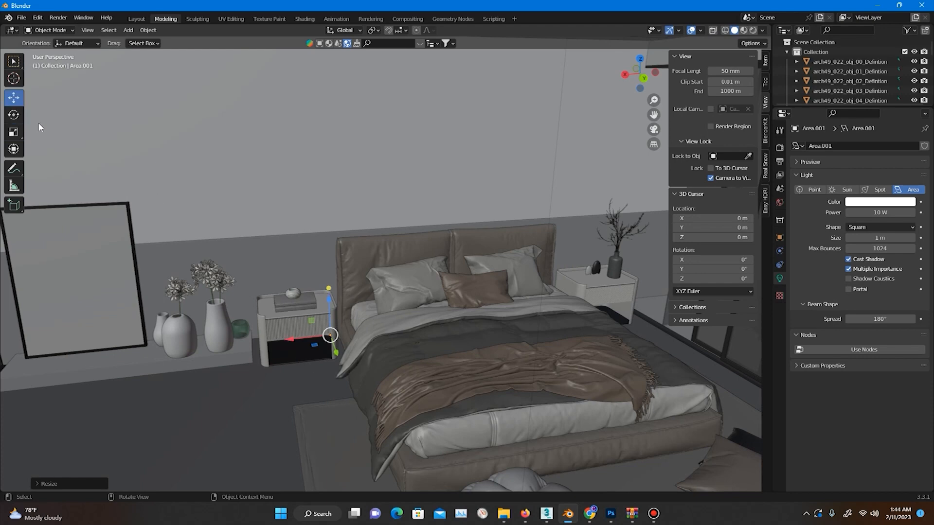
{"action": "left_click_drag", "start_coordinate": [329, 303], "coordinate": [343, 154]}
{"action": "middle_click_drag", "start_coordinate": [343, 163], "coordinate": [382, 188]}
{"action": "left_click_drag", "start_coordinate": [322, 188], "coordinate": [334, 194]}
{"action": "scroll", "coordinate": [311, 212], "scroll_direction": "up", "scroll_amount": 3}
{"action": "middle_click_drag", "start_coordinate": [312, 216], "coordinate": [358, 202]}
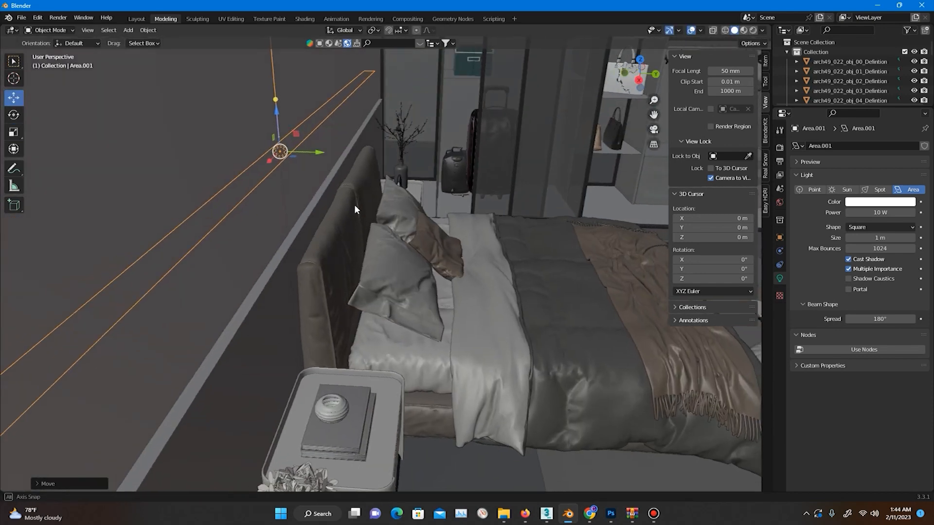
{"action": "left_click_drag", "start_coordinate": [277, 115], "coordinate": [282, 217]}
{"action": "left_click_drag", "start_coordinate": [327, 252], "coordinate": [321, 252]}
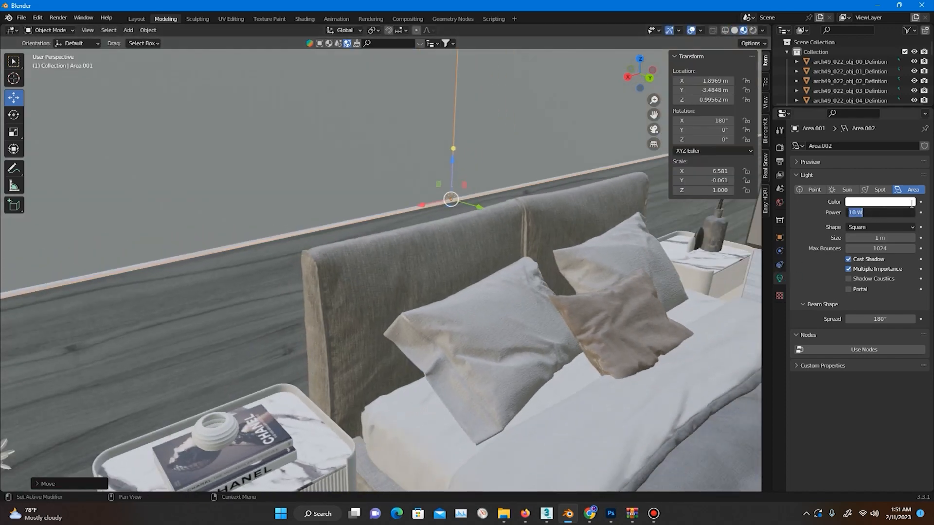
Set the headboard strip light's power to 100 W and check it in rendered shading
{"action": "middle_click_drag", "start_coordinate": [560, 194], "coordinate": [567, 202]}
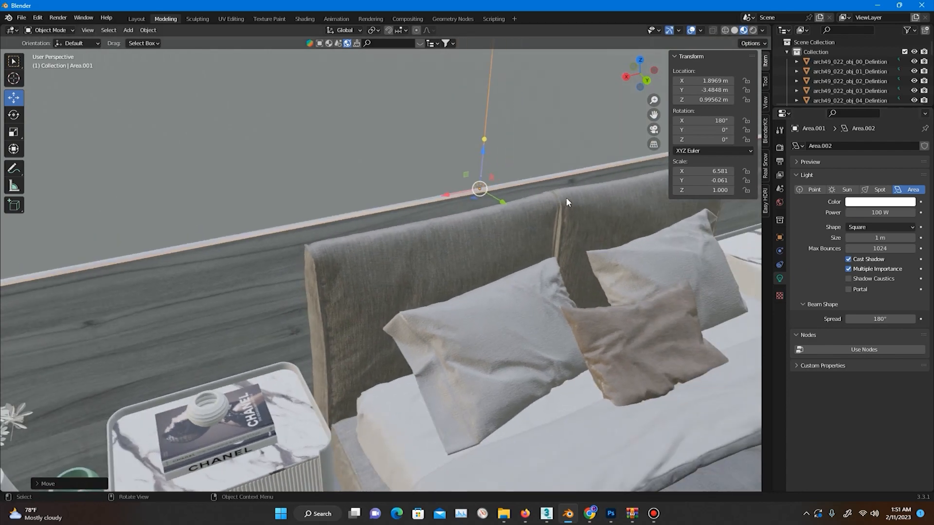
{"action": "left_click", "coordinate": [752, 31]}
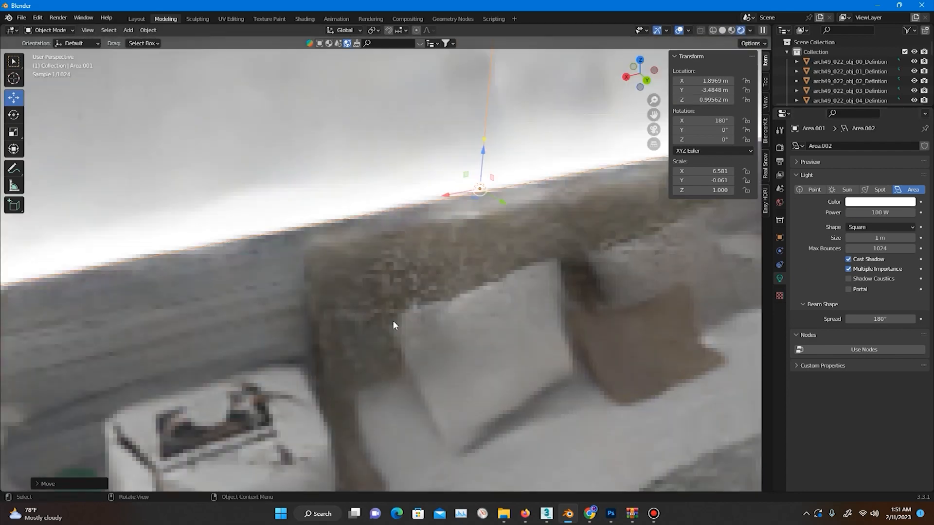
{"action": "scroll", "coordinate": [404, 295], "scroll_direction": "down", "scroll_amount": 2}
{"action": "middle_click_drag", "start_coordinate": [402, 291], "coordinate": [675, 80]}
Return the viewport to material preview shading and select the ceiling area light
{"action": "left_click", "coordinate": [731, 30]}
{"action": "mouse_move", "coordinate": [452, 316]}
{"action": "middle_mouse_down"}
{"action": "mouse_move", "coordinate": [475, 324]}
{"action": "mouse_move", "coordinate": [439, 321]}
{"action": "mouse_move", "coordinate": [457, 328]}
{"action": "mouse_move", "coordinate": [534, 307]}
{"action": "mouse_move", "coordinate": [531, 137]}
{"action": "middle_mouse_up"}
{"action": "left_click", "coordinate": [489, 118]}
{"action": "left_click", "coordinate": [501, 68], "text": "shift"}
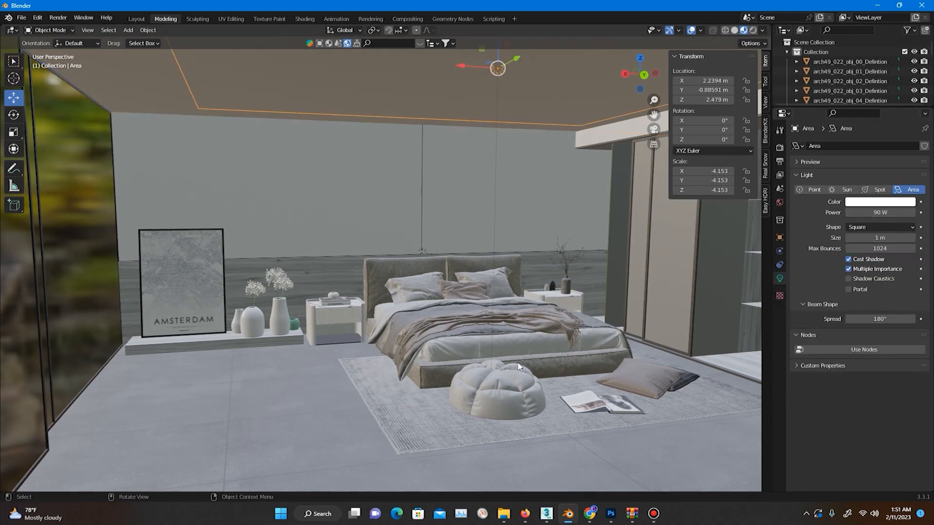
Add another area light in front of the open wardrobe and raise it to about 1.69 m along Z
{"action": "middle_click_drag", "start_coordinate": [483, 369], "coordinate": [506, 372]}
{"action": "middle_click_drag", "start_coordinate": [666, 375], "coordinate": [472, 396], "text": "shift"}
{"action": "middle_click_drag", "start_coordinate": [581, 422], "coordinate": [503, 388]}
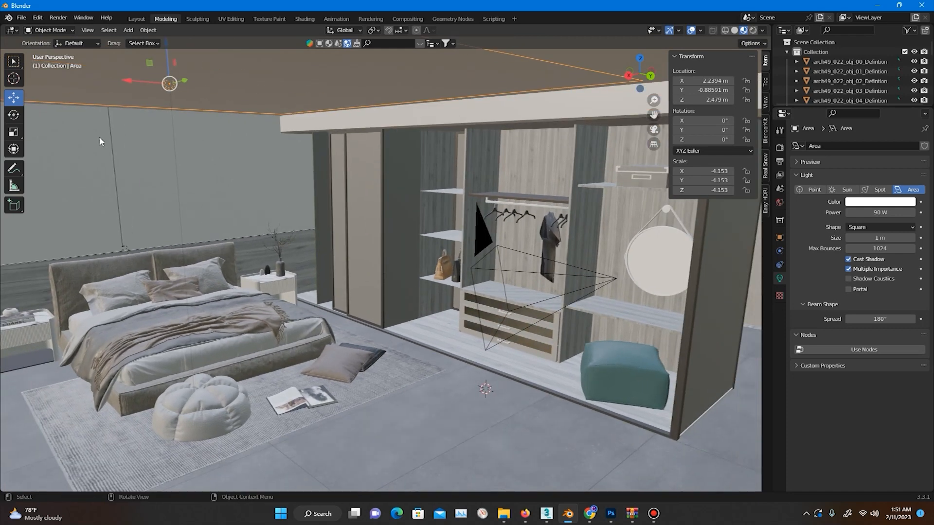
{"action": "left_click", "coordinate": [128, 30]}
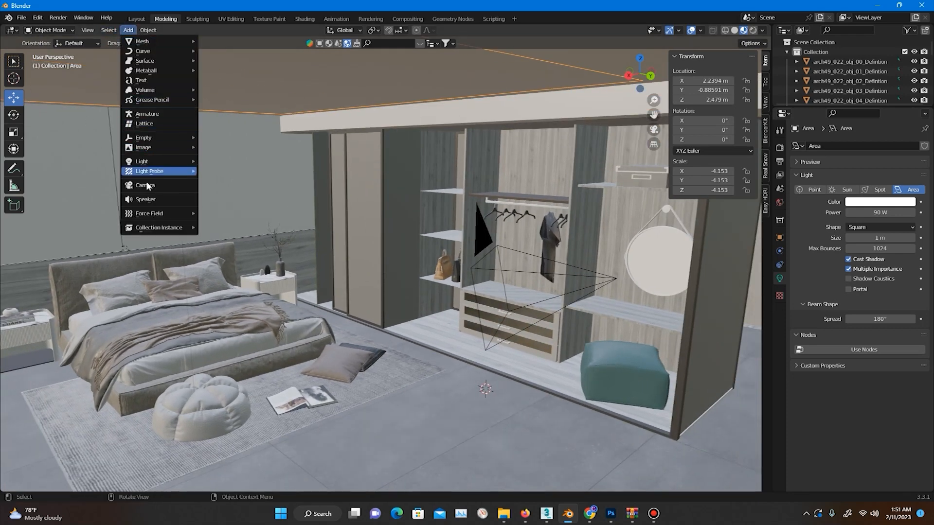
{"action": "mouse_move", "coordinate": [187, 162]}
{"action": "left_click", "coordinate": [224, 193]}
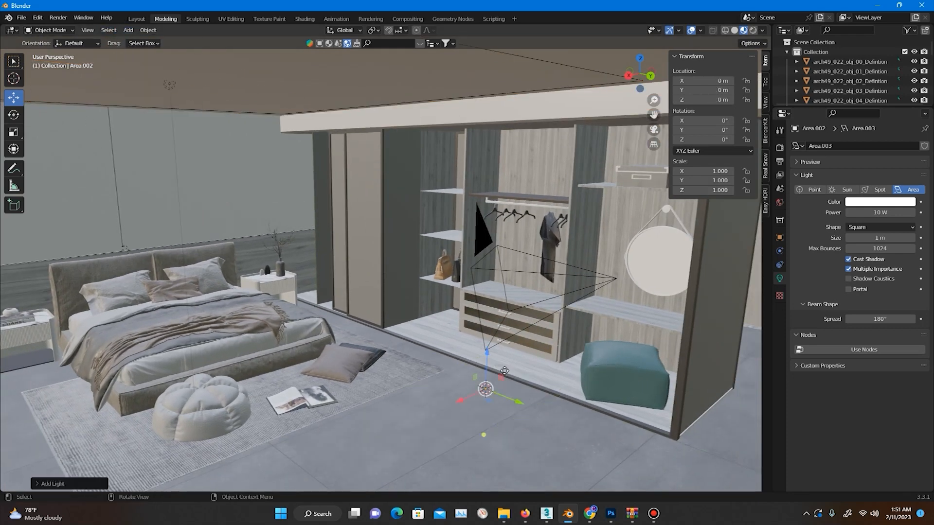
{"action": "left_click_drag", "start_coordinate": [482, 357], "coordinate": [495, 167]}
Scale the wardrobe light to about 0.133 along X and 2.324 along Y to form a long strip
{"action": "middle_click_drag", "start_coordinate": [525, 204], "coordinate": [518, 270]}
{"action": "scroll", "coordinate": [515, 194], "scroll_direction": "up", "scroll_amount": 3}
{"action": "key", "text": "s"}
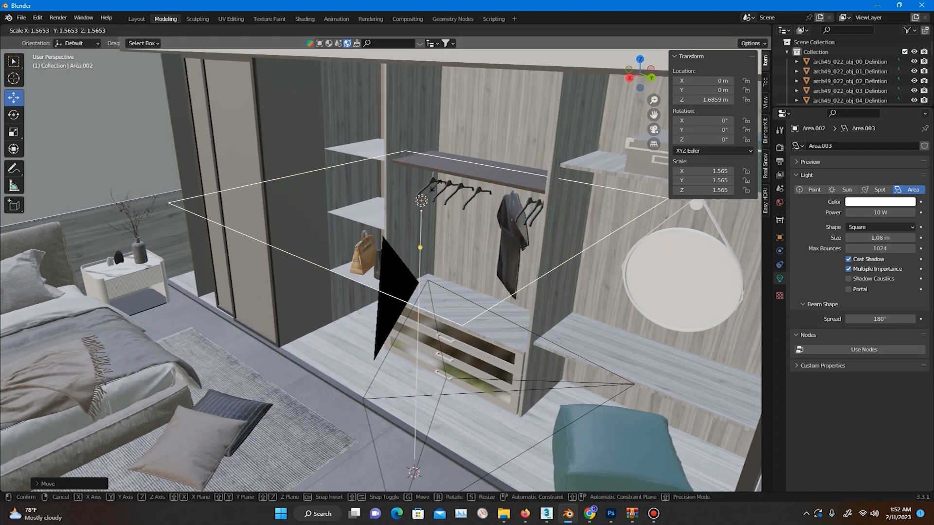
{"action": "key", "text": "x"}
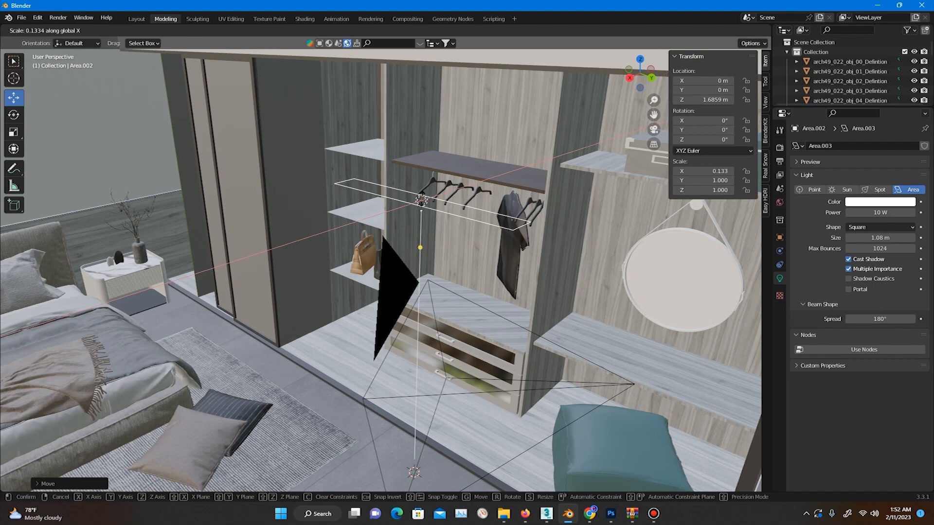
{"action": "left_click", "coordinate": [422, 202]}
{"action": "key", "text": "s"}
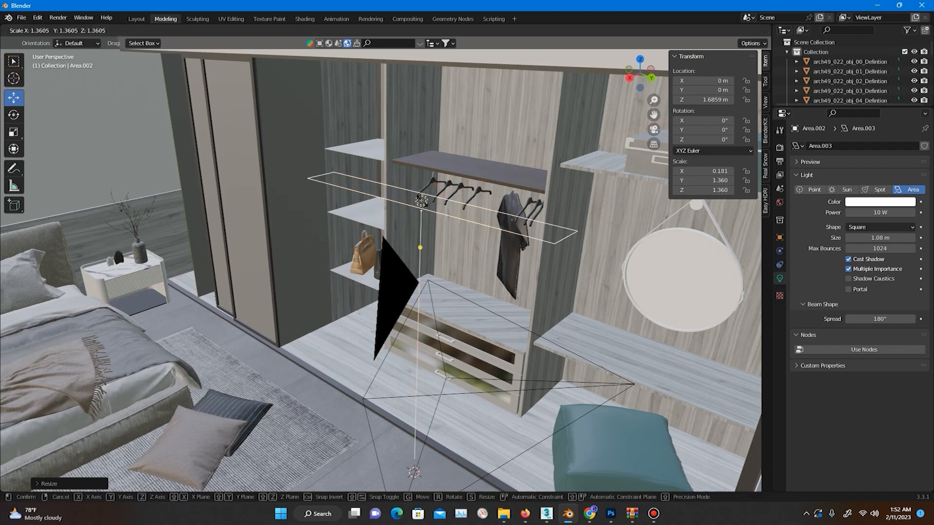
{"action": "key", "text": "y"}
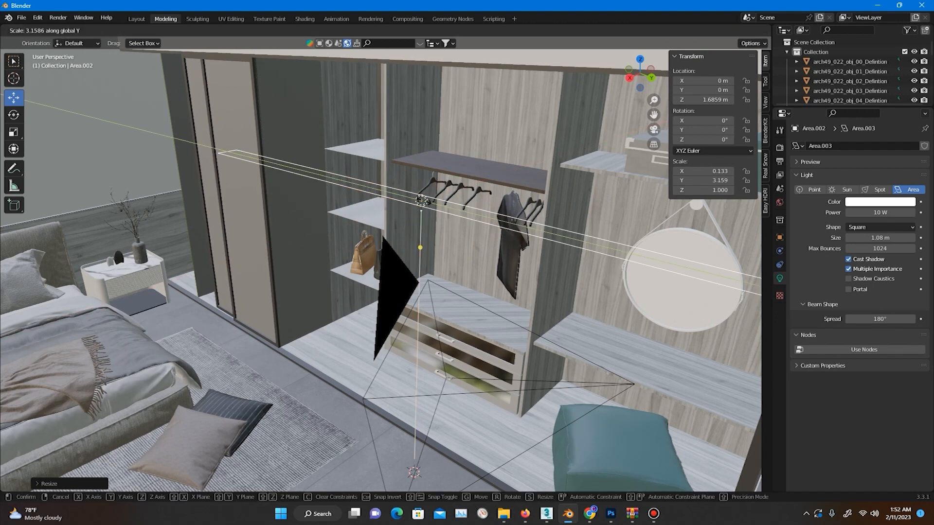
{"action": "left_click", "coordinate": [468, 252]}
{"action": "middle_click_drag", "start_coordinate": [468, 252], "coordinate": [398, 220]}
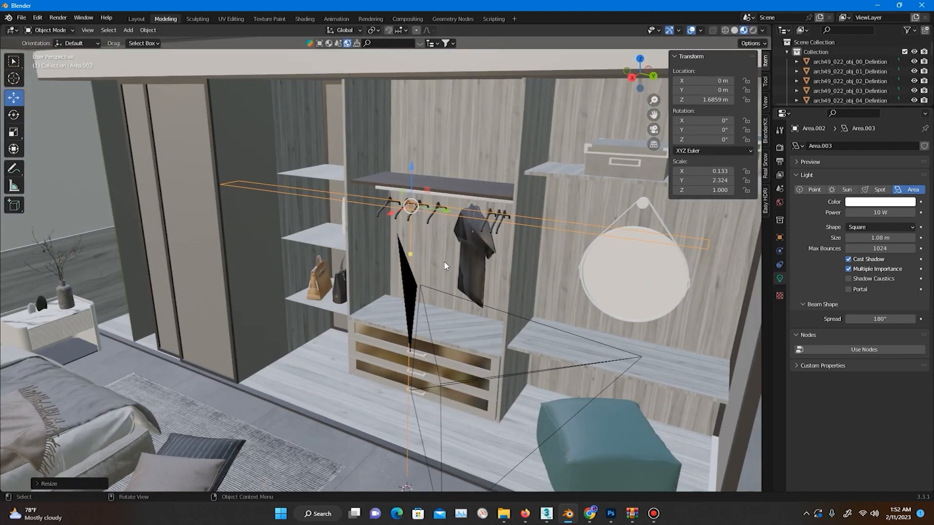
Move the strip light back along X into the wardrobe and raise it to about 2.26 m, just below the wardrobe's top
{"action": "left_click", "coordinate": [394, 217]}
{"action": "left_click", "coordinate": [394, 216]}
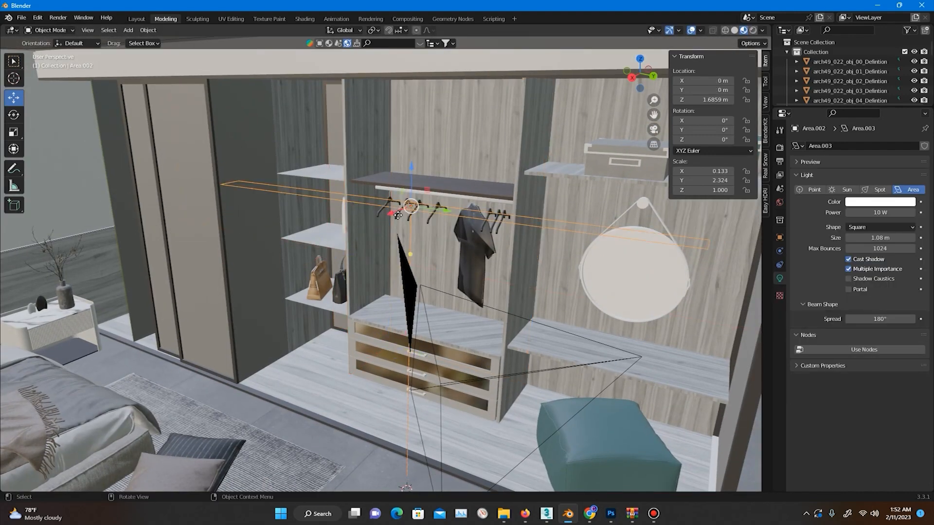
{"action": "key", "text": "g"}
{"action": "key", "text": "x"}
{"action": "left_click_drag", "start_coordinate": [455, 191], "coordinate": [481, 62]}
{"action": "middle_click_drag", "start_coordinate": [481, 112], "coordinate": [462, 87]}
{"action": "left_click_drag", "start_coordinate": [436, 59], "coordinate": [473, 70]}
{"action": "middle_click_drag", "start_coordinate": [514, 91], "coordinate": [553, 96]}
{"action": "left_click_drag", "start_coordinate": [532, 80], "coordinate": [507, 81]}
{"action": "middle_click_drag", "start_coordinate": [522, 81], "coordinate": [454, 117], "text": "shift"}
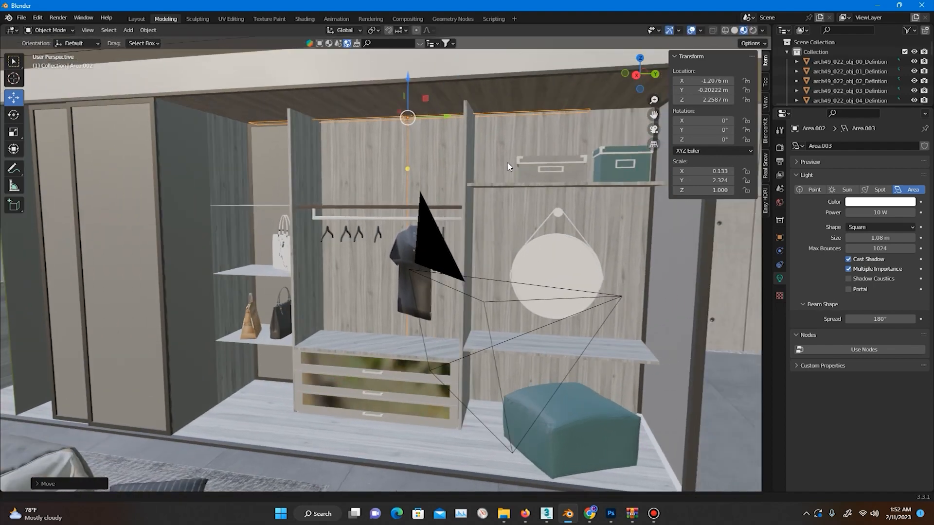
Resize the wardrobe strip light to 1.14 m and shift it along Y to about -0.02 m to span the shelves
{"action": "mouse_move", "coordinate": [461, 117]}
{"action": "left_mouse_down"}
{"action": "mouse_move", "coordinate": [469, 117]}
{"action": "mouse_move", "coordinate": [447, 123]}
{"action": "left_mouse_up"}
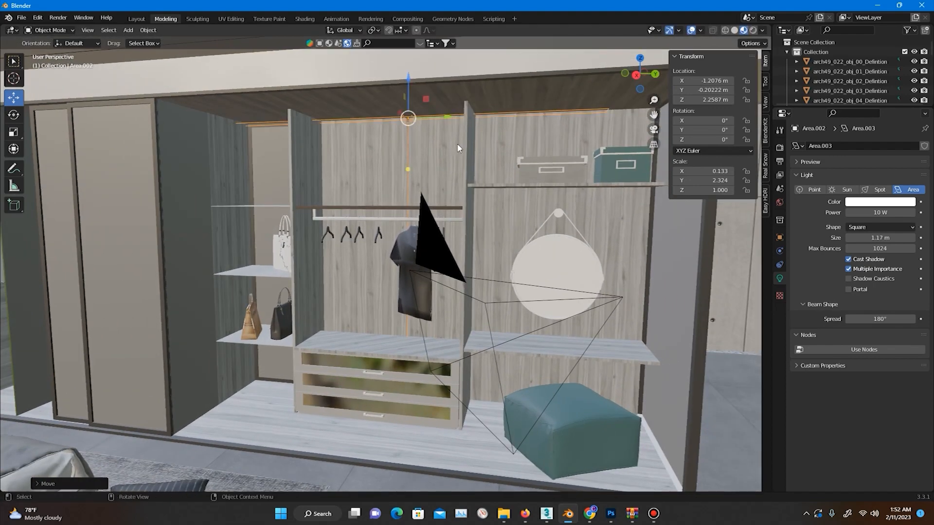
{"action": "left_click_drag", "start_coordinate": [456, 116], "coordinate": [457, 117]}
{"action": "middle_click_drag", "start_coordinate": [468, 145], "coordinate": [453, 145]}
{"action": "left_click", "coordinate": [440, 131]}
{"action": "left_click", "coordinate": [423, 119]}
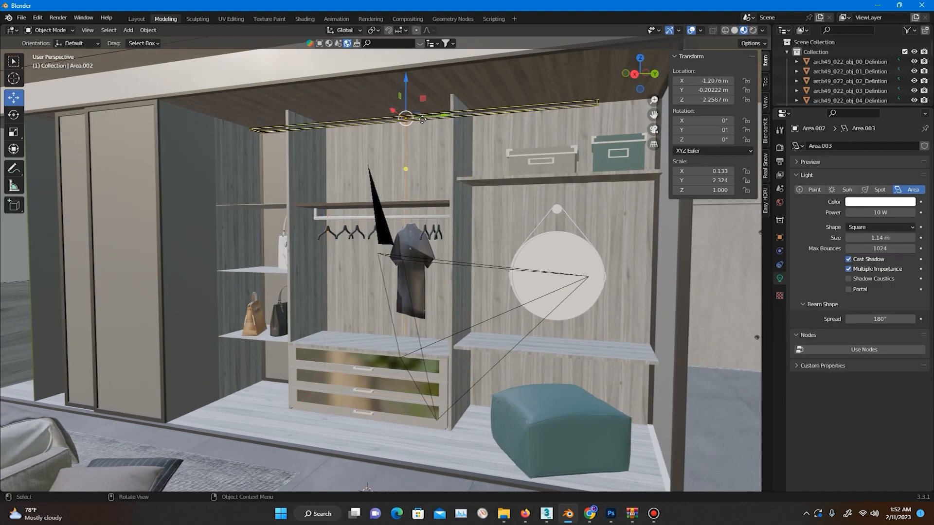
Set the wardrobe strip light's power to 80 W and its color to warm orange, using rendered shading
{"action": "left_click", "coordinate": [903, 212]}
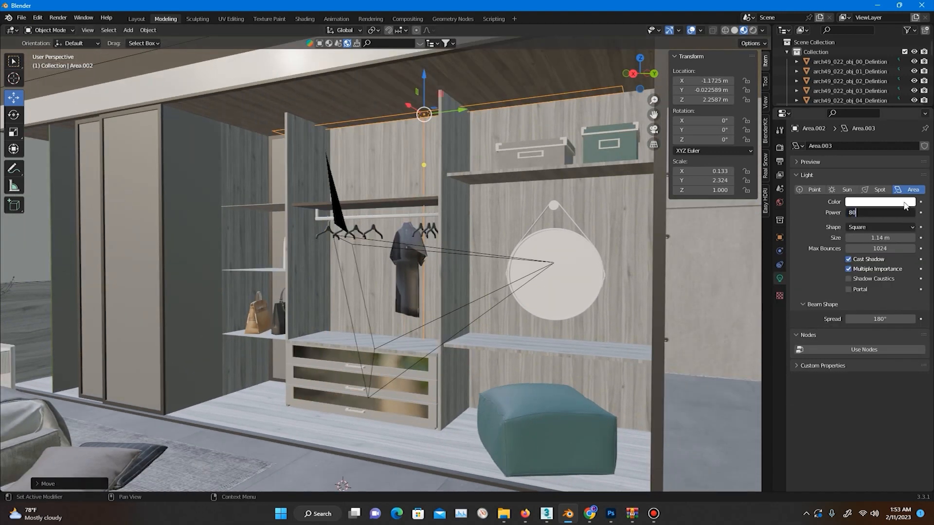
{"action": "left_click", "coordinate": [752, 30]}
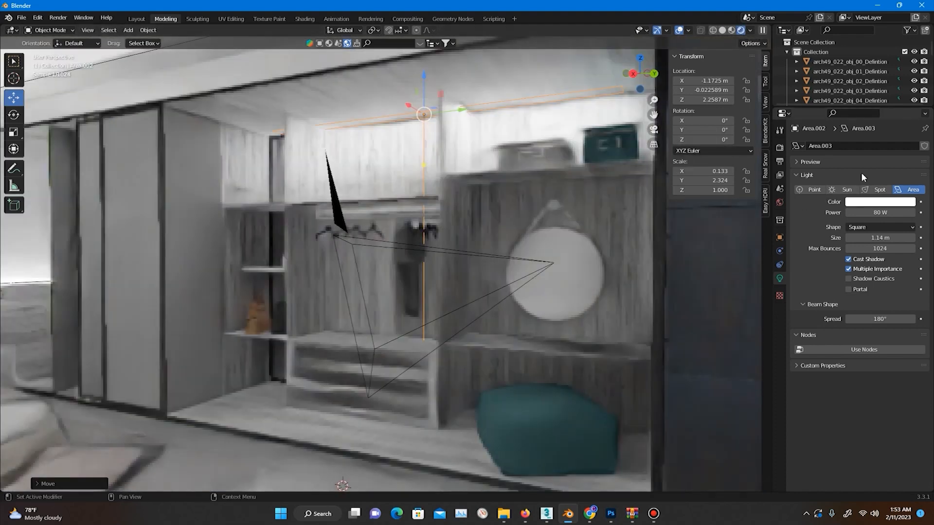
{"action": "left_click", "coordinate": [873, 201]}
{"action": "left_click", "coordinate": [852, 132]}
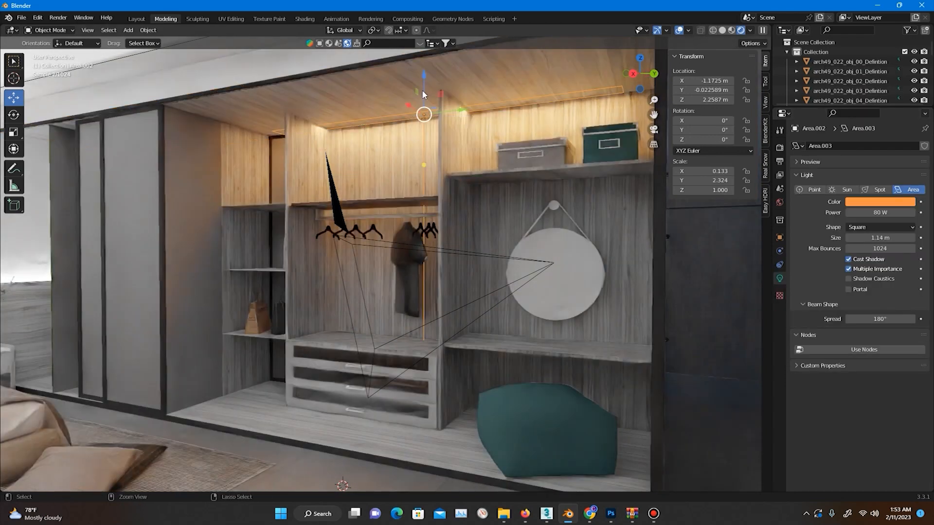
Paste two copies of the wardrobe light, lower them to the hanging rail and drawer levels, and shift the lowest along Y
{"action": "key", "text": "ctrl+v"}
{"action": "left_click_drag", "start_coordinate": [424, 74], "coordinate": [427, 184]}
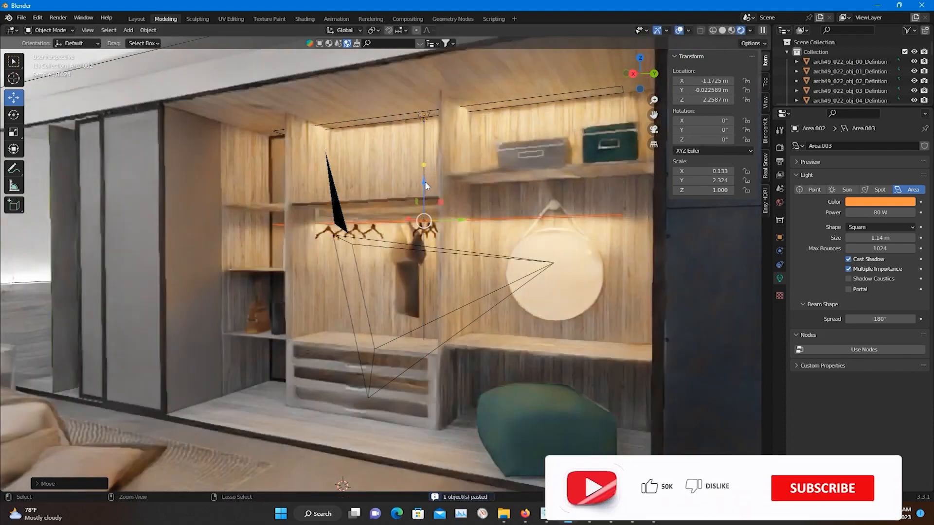
{"action": "key", "text": "ctrl+v"}
{"action": "left_click_drag", "start_coordinate": [427, 184], "coordinate": [420, 320]}
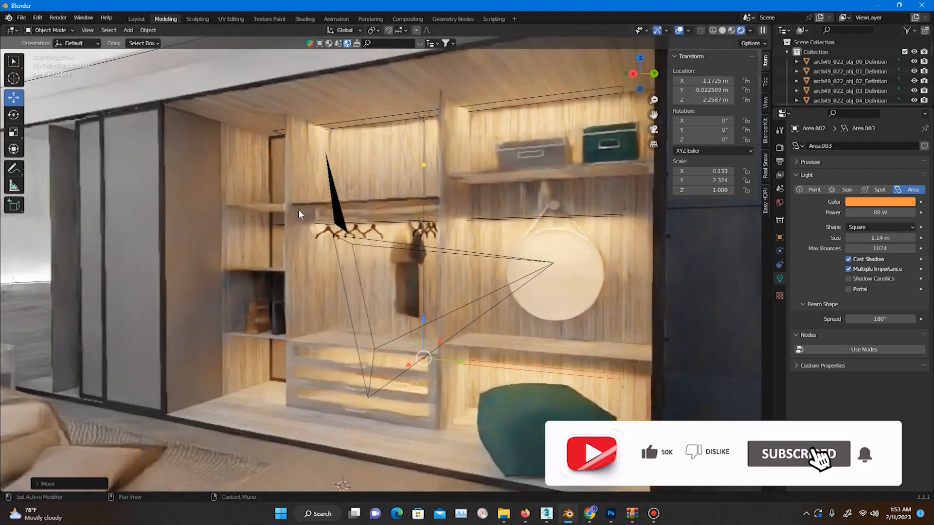
{"action": "middle_click_drag", "start_coordinate": [302, 212], "coordinate": [471, 360]}
{"action": "left_click_drag", "start_coordinate": [466, 362], "coordinate": [436, 359]}
Inspect the wardrobe lights in material preview, then check the bedroom through the camera in rendered shading
{"action": "left_click", "coordinate": [731, 30]}
{"action": "middle_click_drag", "start_coordinate": [498, 265], "coordinate": [674, 218]}
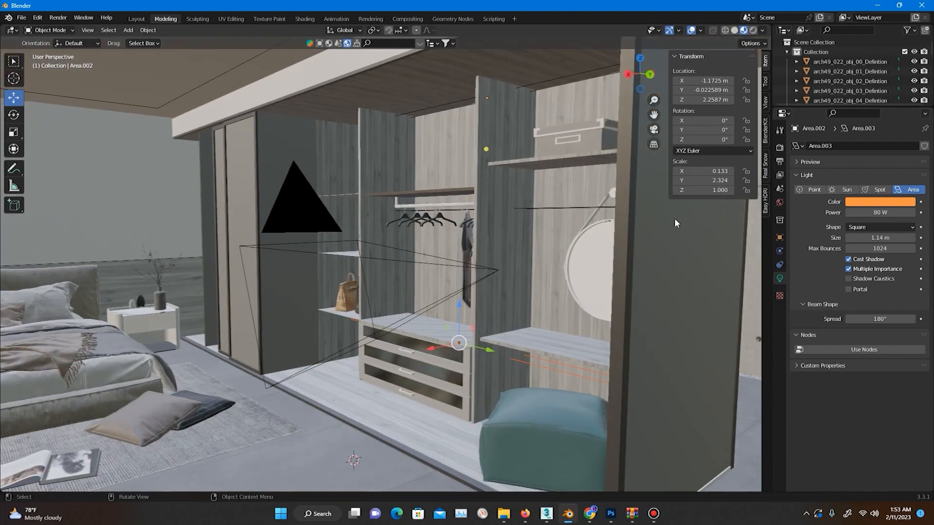
{"action": "left_click", "coordinate": [649, 126]}
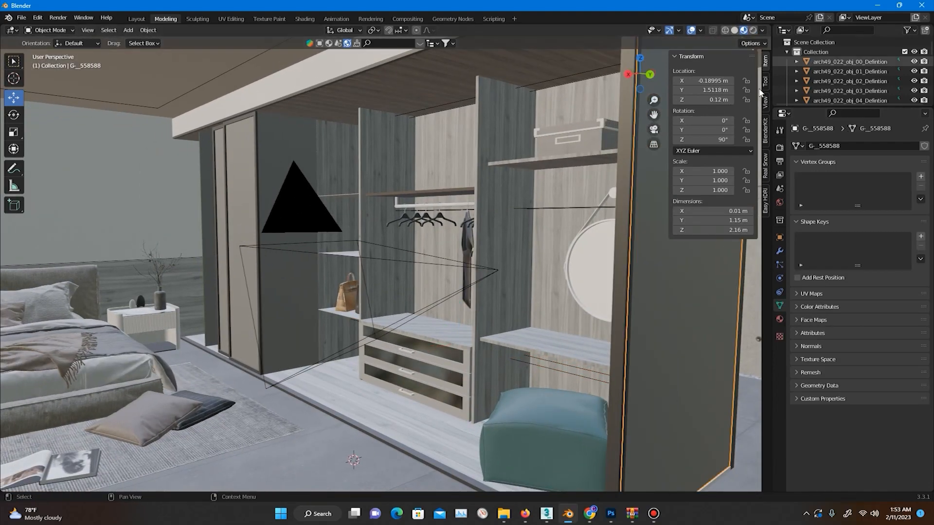
{"action": "left_click", "coordinate": [654, 131]}
{"action": "left_click", "coordinate": [753, 30]}
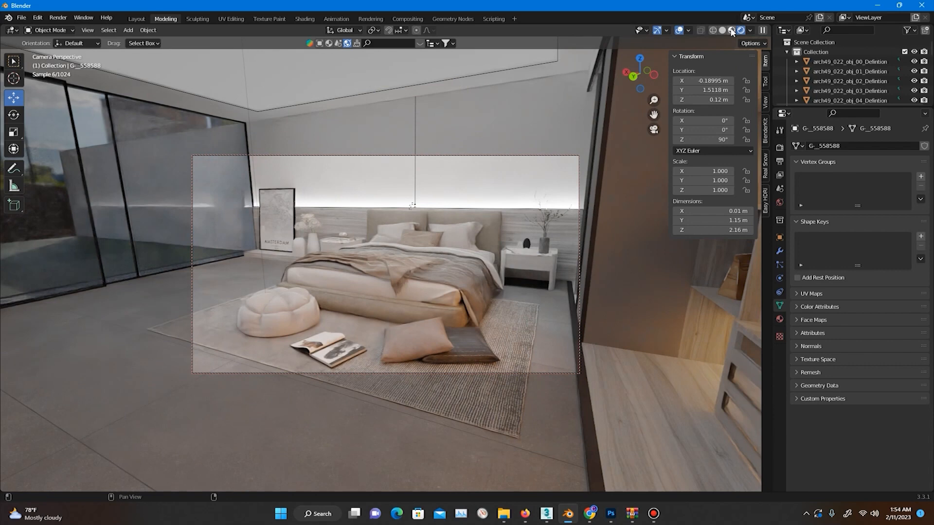
Add a sun light to the scene and move it outside the house, raised above the floor level
{"action": "left_click", "coordinate": [732, 30]}
{"action": "left_click", "coordinate": [655, 129]}
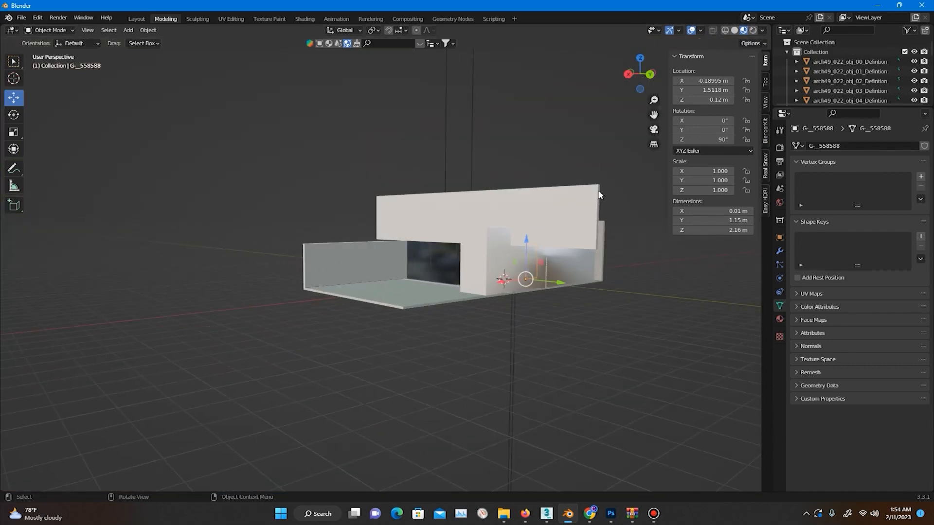
{"action": "middle_click_drag", "start_coordinate": [600, 192], "coordinate": [608, 204]}
{"action": "left_click", "coordinate": [132, 30]}
{"action": "mouse_move", "coordinate": [153, 163]}
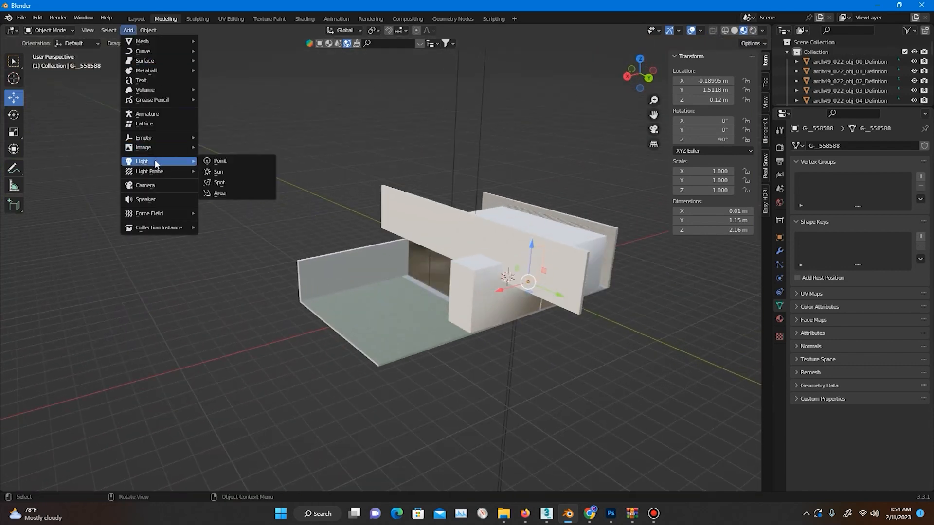
{"action": "left_click", "coordinate": [228, 171]}
{"action": "left_click_drag", "start_coordinate": [479, 284], "coordinate": [265, 342]}
{"action": "left_click_drag", "start_coordinate": [290, 301], "coordinate": [287, 229]}
Position the sun at about X 14.65, Y -1.2, Z 3.59 m, rotated -32.1°, 63.6°, -25.8°, and check the rendered camera view
{"action": "middle_click_drag", "start_coordinate": [329, 315], "coordinate": [399, 312]}
{"action": "left_click_drag", "start_coordinate": [503, 274], "coordinate": [476, 275]}
{"action": "middle_click_drag", "start_coordinate": [505, 291], "coordinate": [358, 307]}
{"action": "left_click_drag", "start_coordinate": [351, 284], "coordinate": [353, 291]}
{"action": "middle_click_drag", "start_coordinate": [381, 311], "coordinate": [427, 345]}
{"action": "middle_click_drag", "start_coordinate": [355, 323], "coordinate": [404, 265]}
{"action": "left_click", "coordinate": [654, 129]}
{"action": "left_click", "coordinate": [752, 29]}
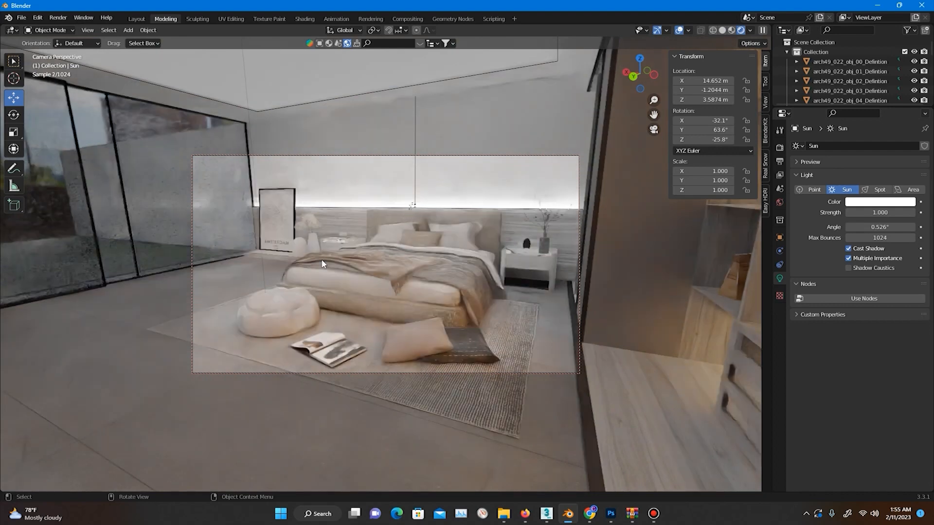
Rotate the world HDR's Mapping node to 297° about Z while previewing the camera view in rendered shading
{"action": "left_click", "coordinate": [304, 19]}
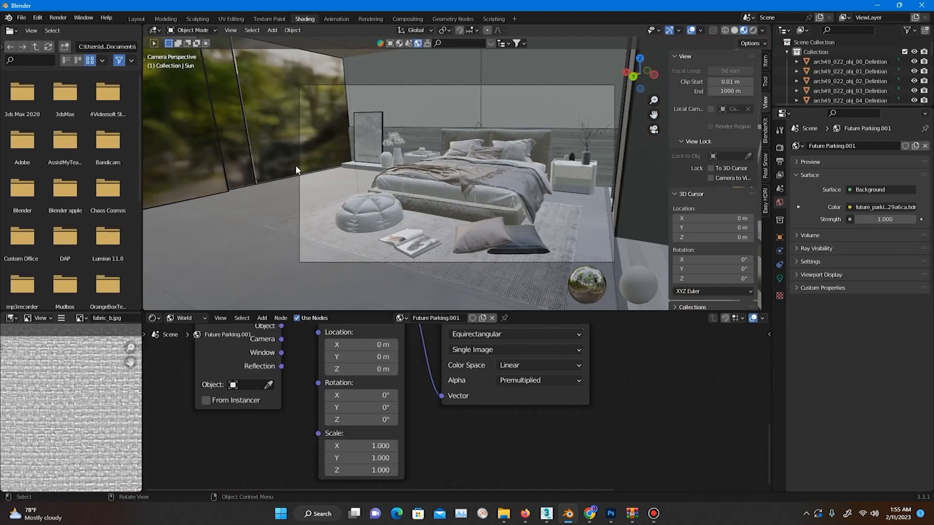
{"action": "left_click", "coordinate": [754, 32]}
{"action": "scroll", "coordinate": [465, 403], "scroll_direction": "down", "scroll_amount": 4}
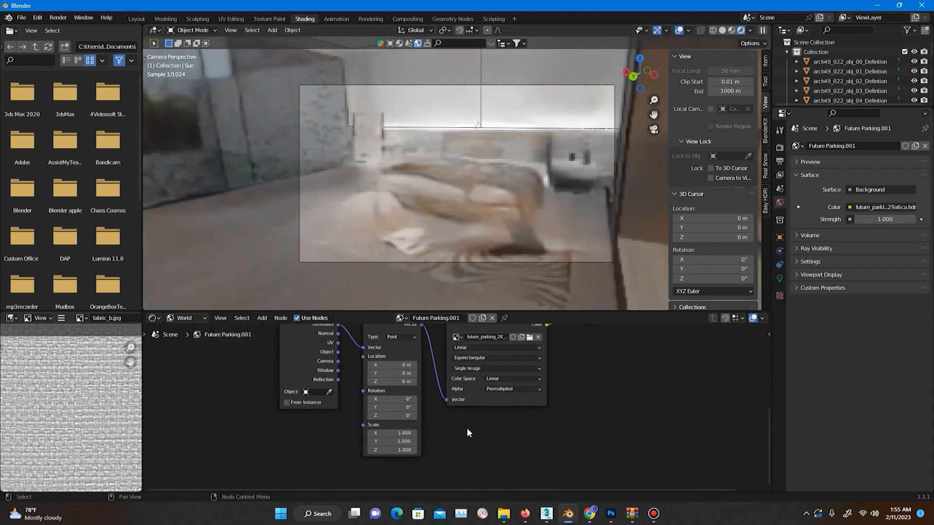
{"action": "middle_click_drag", "start_coordinate": [466, 427], "coordinate": [486, 465]}
{"action": "scroll", "coordinate": [422, 336], "scroll_direction": "up", "scroll_amount": 2}
{"action": "mouse_move", "coordinate": [421, 336]}
{"action": "middle_mouse_down"}
{"action": "mouse_move", "coordinate": [459, 355]}
{"action": "mouse_move", "coordinate": [437, 376]}
{"action": "middle_mouse_up"}
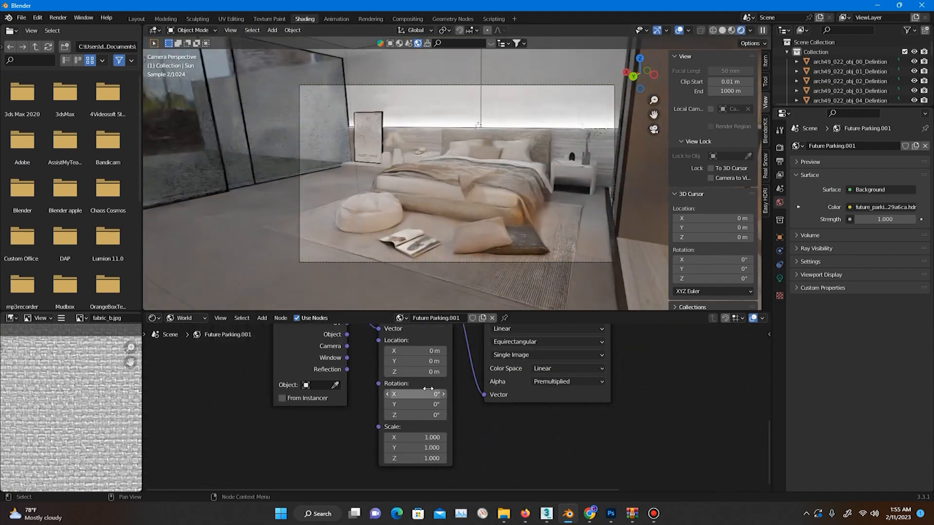
{"action": "left_click_drag", "start_coordinate": [414, 415], "coordinate": [467, 415]}
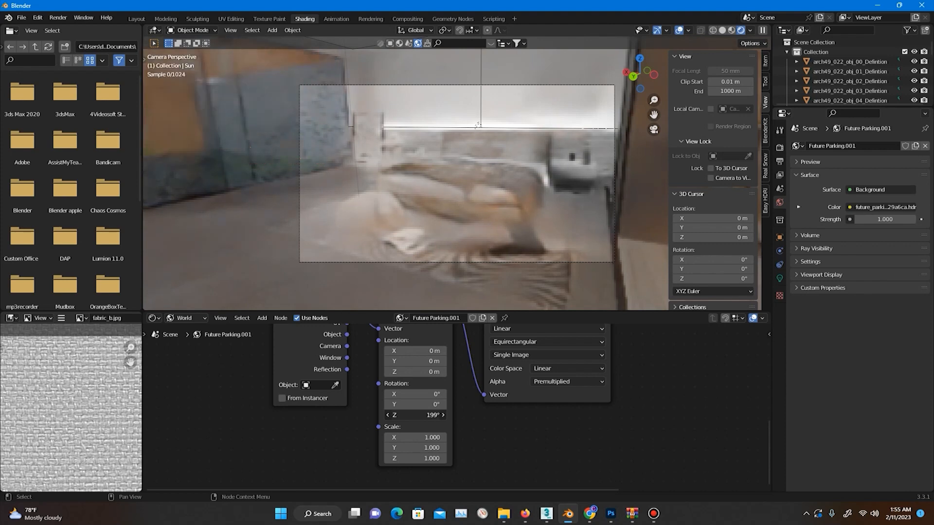
{"action": "left_click_drag", "start_coordinate": [467, 415], "coordinate": [487, 414]}
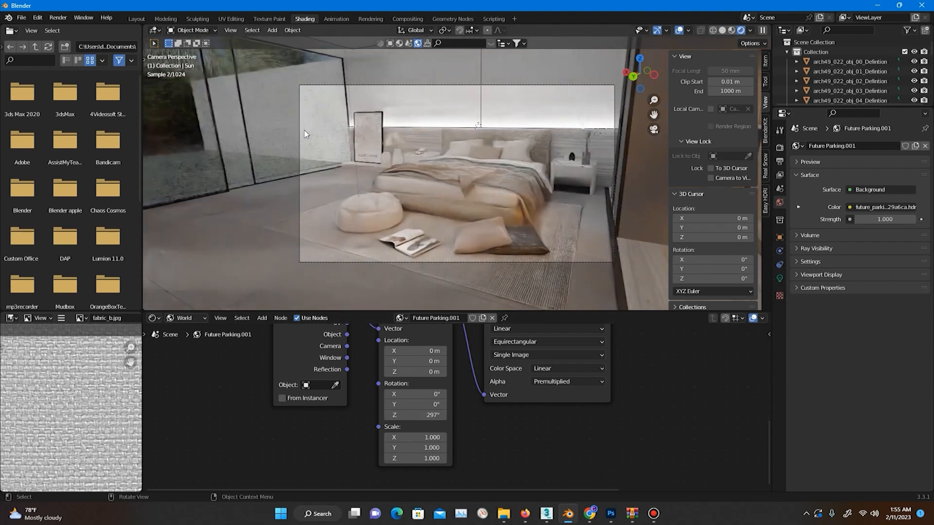
Inspect the rendered bedroom from several angles and through the camera, and switch to material preview outside the camera view
{"action": "middle_click_drag", "start_coordinate": [347, 170], "coordinate": [331, 172]}
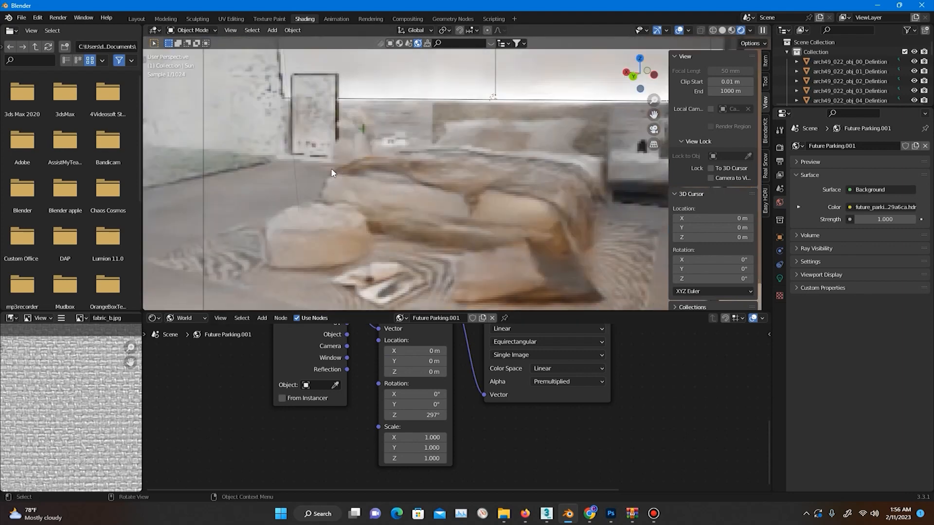
{"action": "left_click", "coordinate": [653, 130]}
{"action": "mouse_move", "coordinate": [504, 199]}
{"action": "middle_mouse_down"}
{"action": "mouse_move", "coordinate": [567, 216]}
{"action": "mouse_move", "coordinate": [562, 193]}
{"action": "mouse_move", "coordinate": [531, 214]}
{"action": "mouse_move", "coordinate": [480, 202]}
{"action": "mouse_move", "coordinate": [498, 209]}
{"action": "middle_mouse_up"}
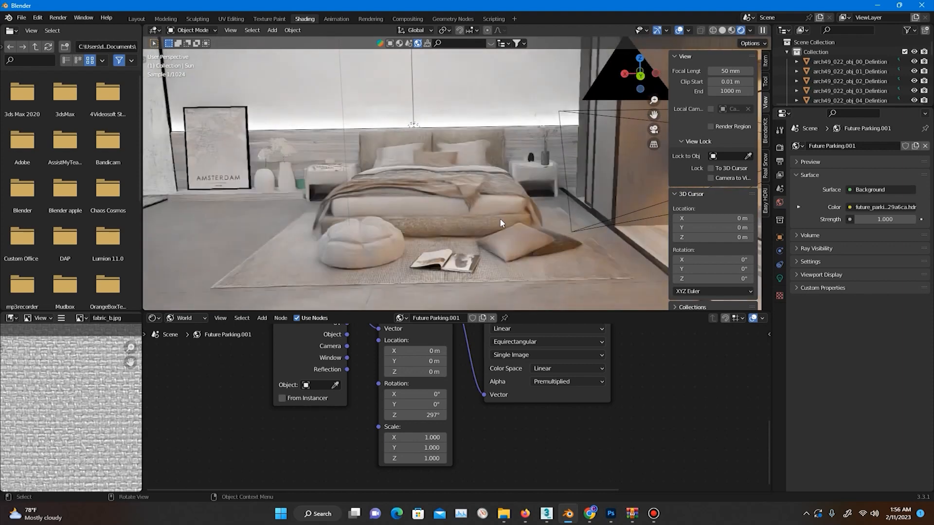
{"action": "middle_click_drag", "start_coordinate": [488, 223], "coordinate": [455, 203]}
{"action": "key", "text": "KP_0"}
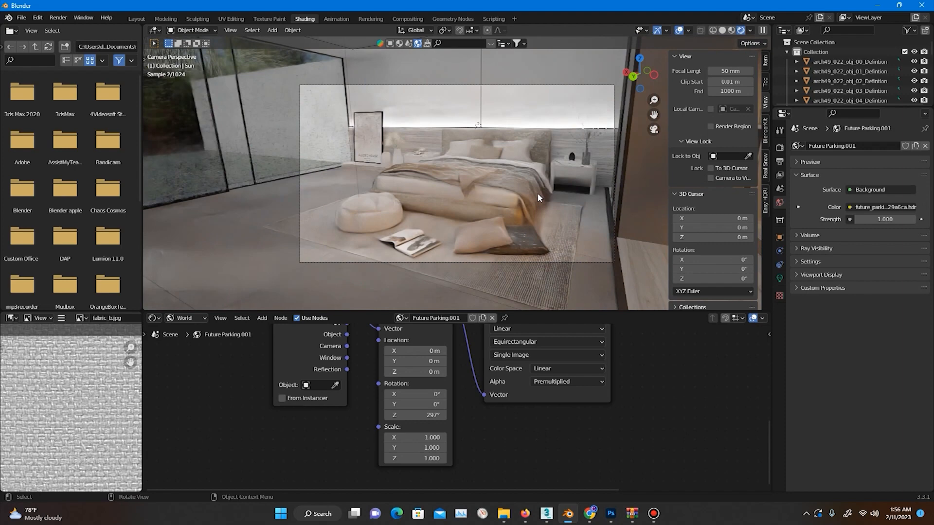
{"action": "left_click", "coordinate": [654, 130]}
{"action": "left_click", "coordinate": [731, 30]}
{"action": "middle_click_drag", "start_coordinate": [543, 181], "coordinate": [449, 127]}
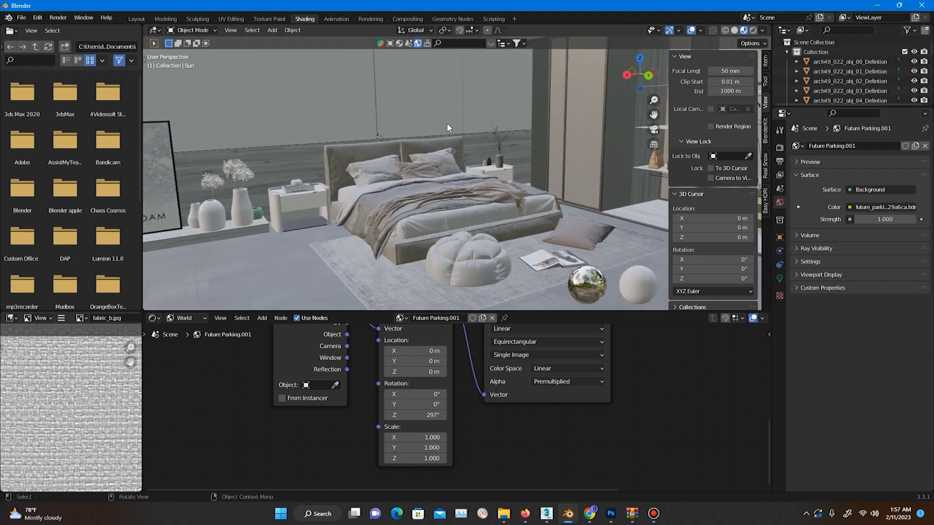
Add a spot light and move it with the Move tool from the wardrobe area toward the bed
{"action": "left_click", "coordinate": [293, 30]}
{"action": "left_click", "coordinate": [272, 30]}
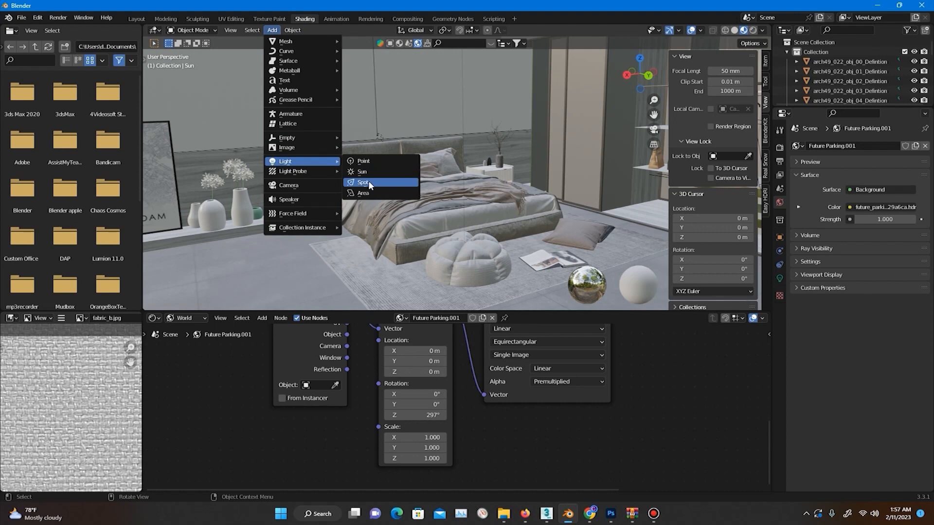
{"action": "left_click", "coordinate": [369, 182]}
{"action": "middle_click_drag", "start_coordinate": [373, 240], "coordinate": [519, 205]}
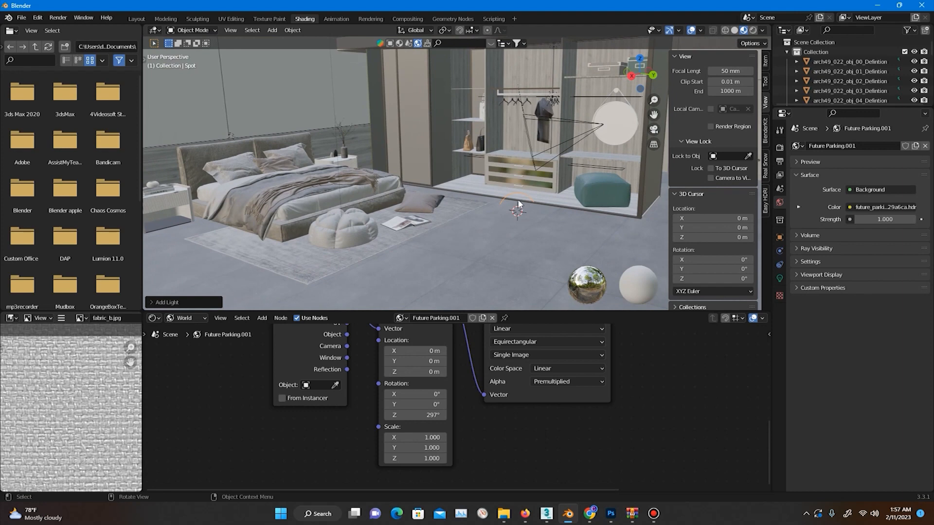
{"action": "left_click", "coordinate": [145, 59]}
{"action": "left_click", "coordinate": [156, 98]}
{"action": "left_click_drag", "start_coordinate": [518, 162], "coordinate": [379, 93]}
{"action": "middle_click_drag", "start_coordinate": [402, 153], "coordinate": [318, 192], "text": "shift"}
{"action": "scroll", "coordinate": [377, 186], "scroll_direction": "up", "scroll_amount": 3}
Place the spot light just below the ceiling, near the nightstand on the wardrobe side of the bed
{"action": "left_click_drag", "start_coordinate": [442, 93], "coordinate": [374, 93]}
{"action": "middle_click_drag", "start_coordinate": [375, 178], "coordinate": [351, 245]}
{"action": "left_click_drag", "start_coordinate": [390, 117], "coordinate": [389, 51]}
{"action": "middle_click_drag", "start_coordinate": [360, 163], "coordinate": [330, 171]}
{"action": "left_click_drag", "start_coordinate": [309, 61], "coordinate": [288, 63]}
{"action": "middle_click_drag", "start_coordinate": [328, 149], "coordinate": [283, 139]}
{"action": "middle_click_drag", "start_coordinate": [396, 208], "coordinate": [389, 203]}
{"action": "left_click_drag", "start_coordinate": [402, 91], "coordinate": [397, 91]}
Set the spot light's power to 135 W while viewing the room in rendered shading
{"action": "left_click", "coordinate": [753, 31]}
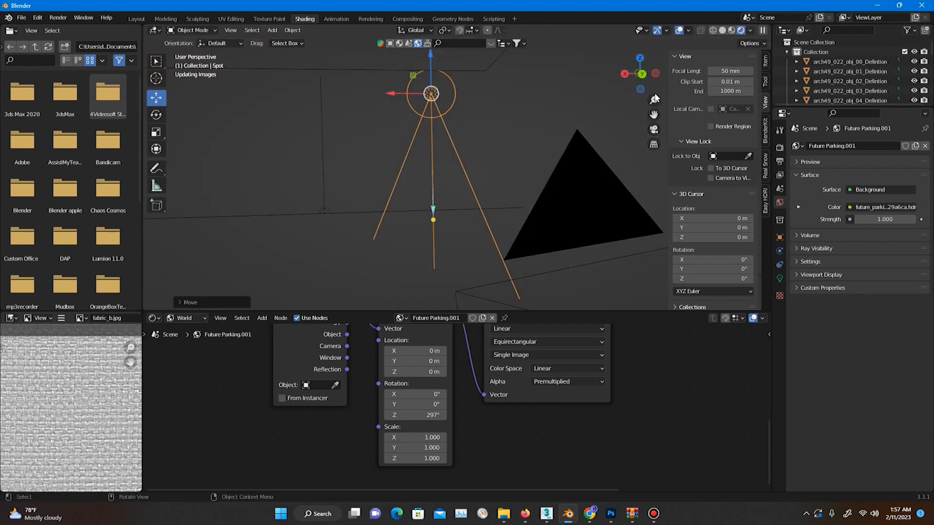
{"action": "left_click", "coordinate": [780, 278]}
{"action": "left_click", "coordinate": [882, 213]}
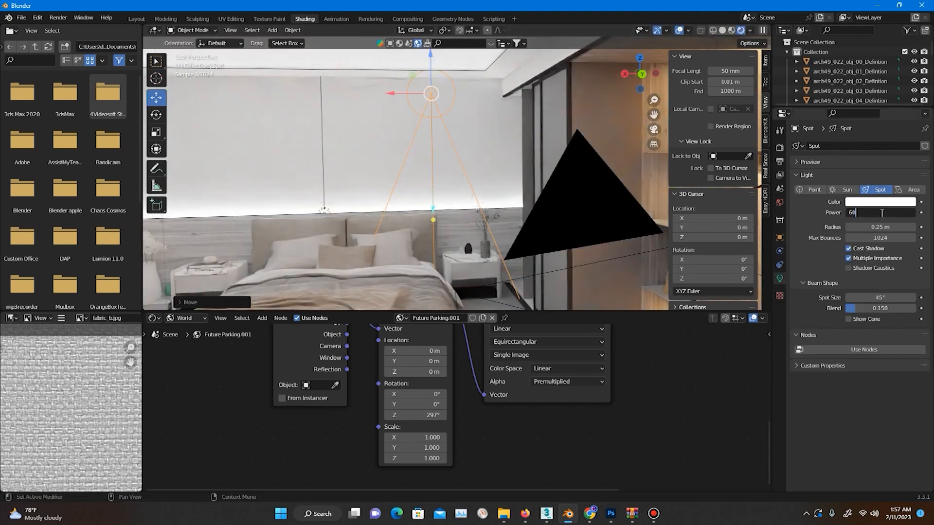
{"action": "type", "text": "60"}
{"action": "key", "text": "Return"}
{"action": "left_click", "coordinate": [878, 213]}
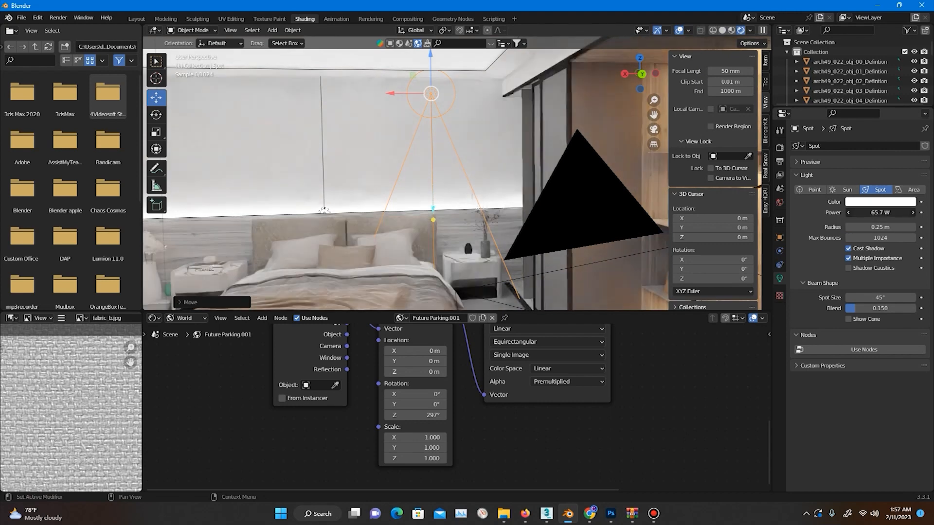
{"action": "type", "text": "135"}
{"action": "key", "text": "Return"}
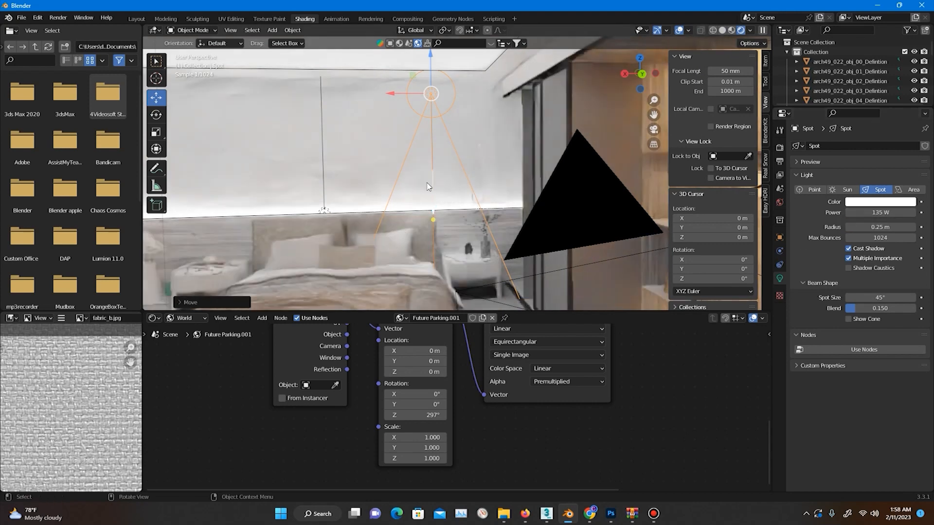
Set the Cycles render device to GPU Compute
{"action": "left_click", "coordinate": [780, 147]}
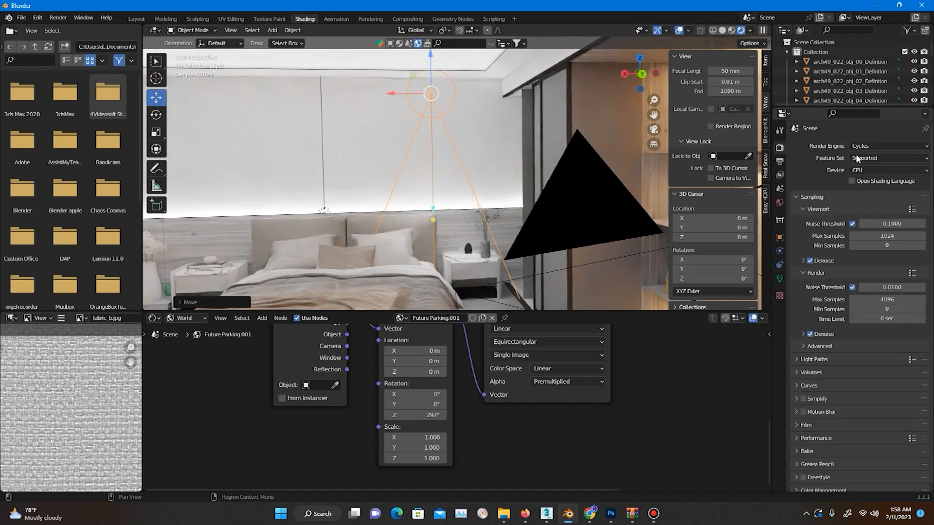
{"action": "left_click", "coordinate": [888, 170]}
{"action": "left_click", "coordinate": [870, 192]}
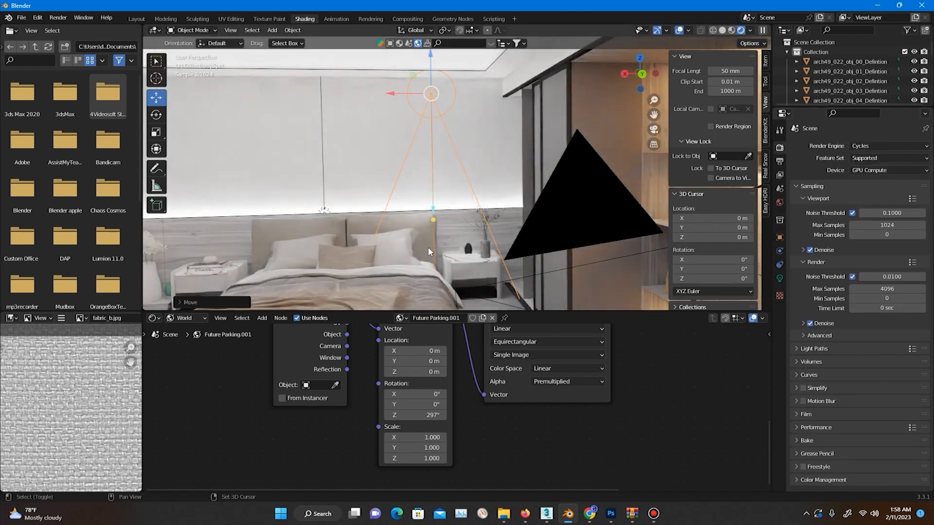
Adjust the spot light's position and paste a copy of it above the opposite side of the bed
{"action": "middle_click_drag", "start_coordinate": [433, 244], "coordinate": [484, 216], "text": "shift"}
{"action": "middle_click_drag", "start_coordinate": [414, 218], "coordinate": [477, 213]}
{"action": "left_click_drag", "start_coordinate": [378, 85], "coordinate": [412, 76]}
{"action": "middle_click_drag", "start_coordinate": [423, 195], "coordinate": [384, 179]}
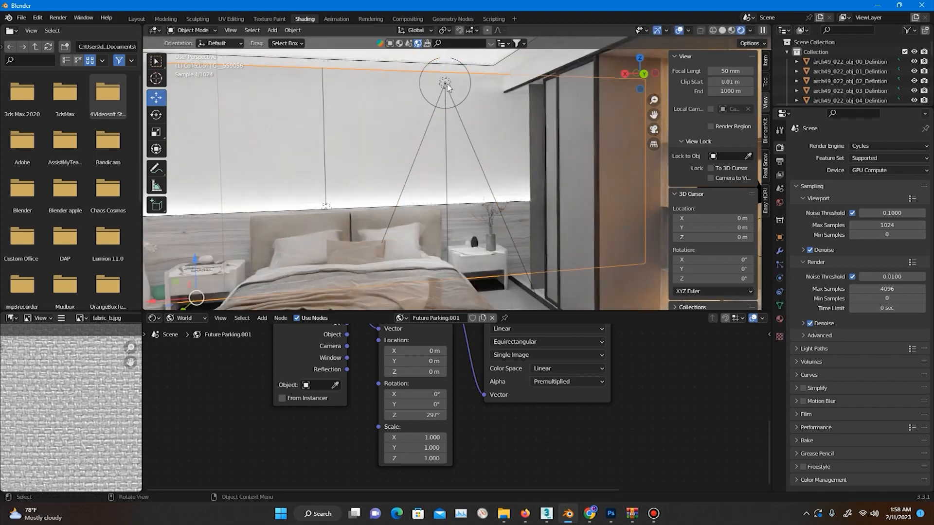
{"action": "key", "text": "ctrl+v"}
{"action": "left_click_drag", "start_coordinate": [404, 81], "coordinate": [219, 77]}
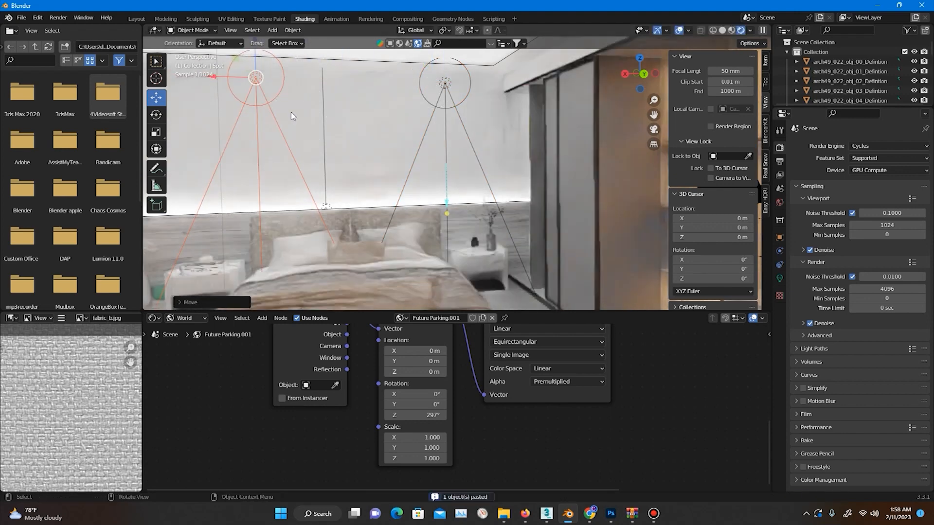
{"action": "middle_click_drag", "start_coordinate": [390, 178], "coordinate": [271, 104]}
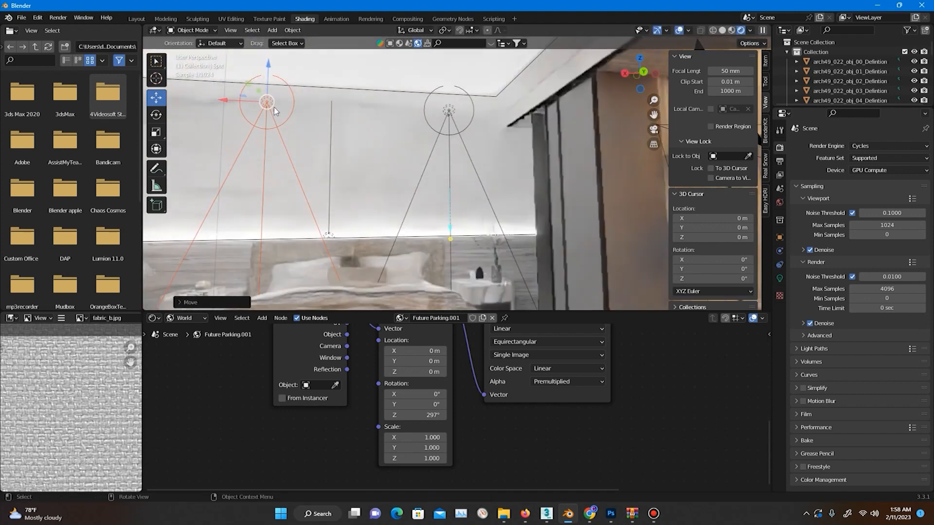
{"action": "left_click", "coordinate": [235, 103]}
{"action": "key", "text": "ctrl+c"}
{"action": "key", "text": "ctrl+v"}
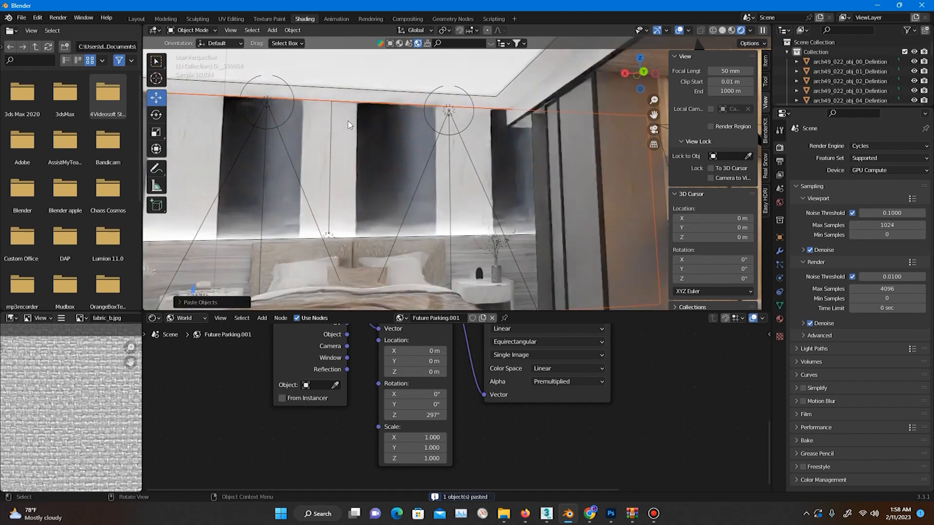
Paste another copy of the spot light and place it between the two existing spots above the bed
{"action": "left_click", "coordinate": [266, 103]}
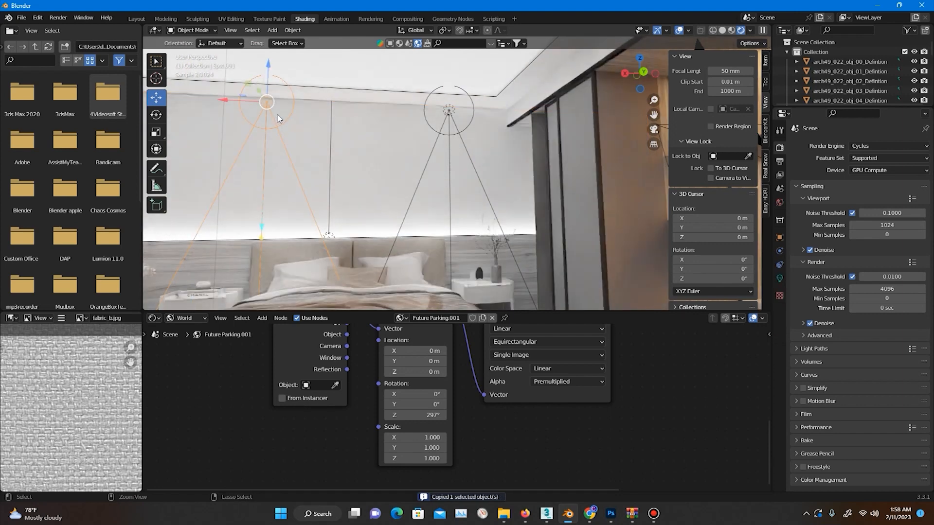
{"action": "key", "text": "ctrl+v"}
{"action": "left_click_drag", "start_coordinate": [229, 101], "coordinate": [326, 103]}
{"action": "middle_click_drag", "start_coordinate": [342, 143], "coordinate": [379, 148]}
{"action": "left_click_drag", "start_coordinate": [324, 83], "coordinate": [328, 57]}
{"action": "middle_click_drag", "start_coordinate": [347, 139], "coordinate": [291, 165]}
Paste a further copy of the middle spot light and move it along Y past the foot of the bed
{"action": "key", "text": "ctrl+c"}
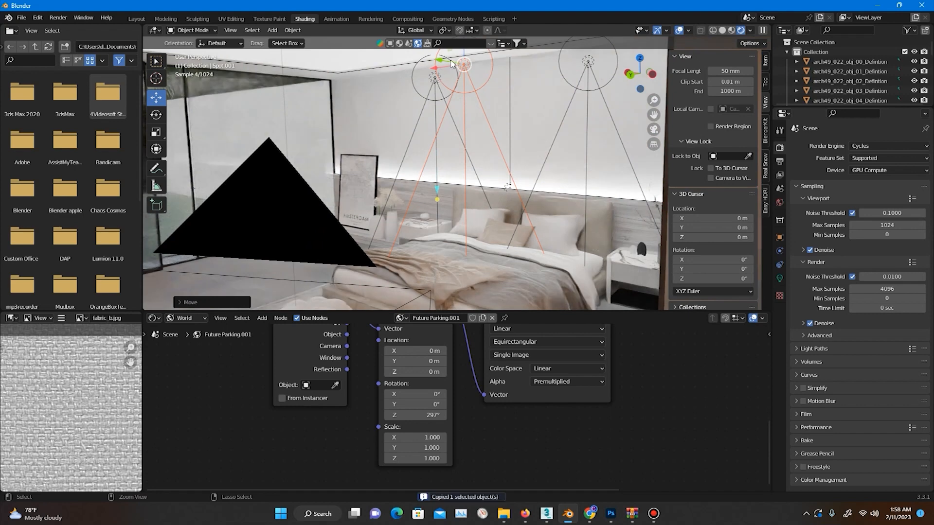
{"action": "key", "text": "ctrl+v"}
{"action": "left_click_drag", "start_coordinate": [452, 64], "coordinate": [447, 214]}
{"action": "middle_click_drag", "start_coordinate": [446, 214], "coordinate": [501, 132], "text": "shift"}
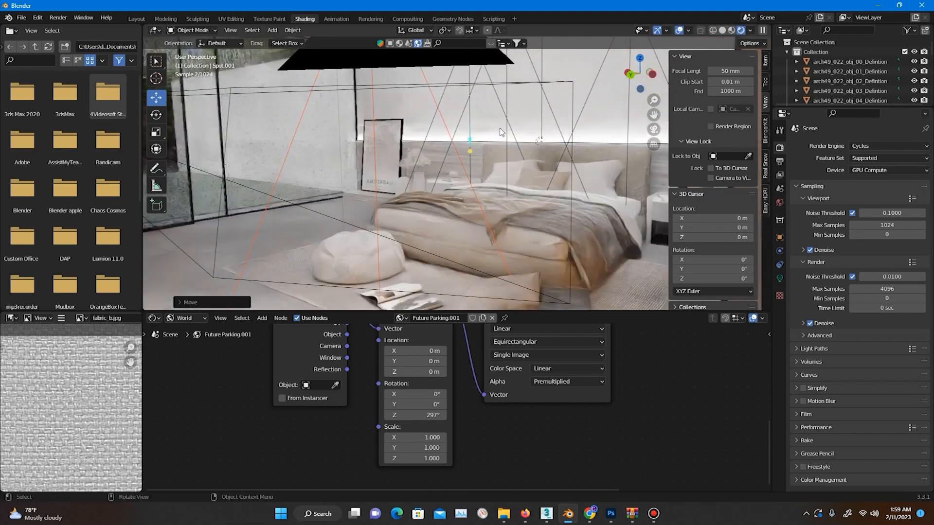
Increase the last spot light's power, set the Area light's power to 136.9 W, and check the rendered camera view
{"action": "middle_click_drag", "start_coordinate": [432, 179], "coordinate": [485, 215]}
{"action": "left_click", "coordinate": [780, 279]}
{"action": "left_click_drag", "start_coordinate": [870, 213], "coordinate": [887, 212]}
{"action": "middle_click_drag", "start_coordinate": [371, 175], "coordinate": [360, 160]}
{"action": "left_click", "coordinate": [284, 108]}
{"action": "left_click_drag", "start_coordinate": [874, 213], "coordinate": [890, 212]}
{"action": "middle_click_drag", "start_coordinate": [319, 217], "coordinate": [419, 196]}
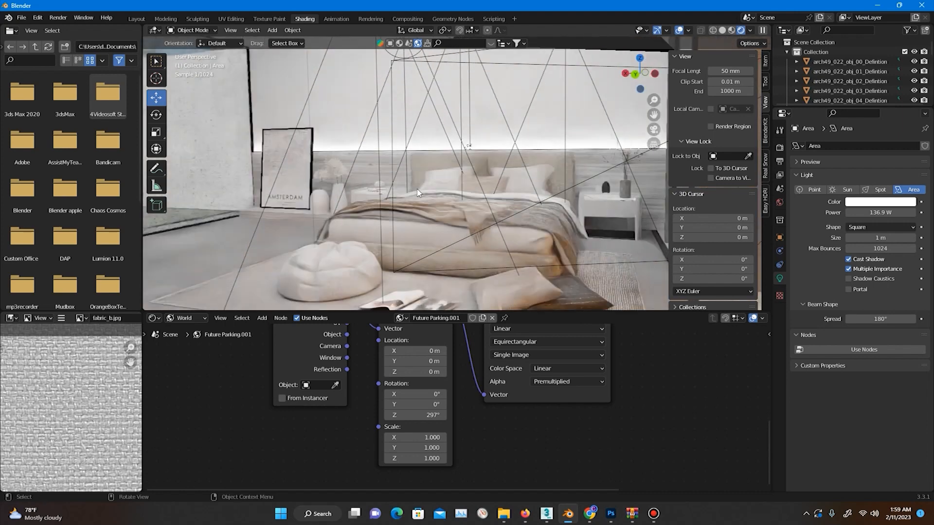
{"action": "left_click", "coordinate": [654, 130]}
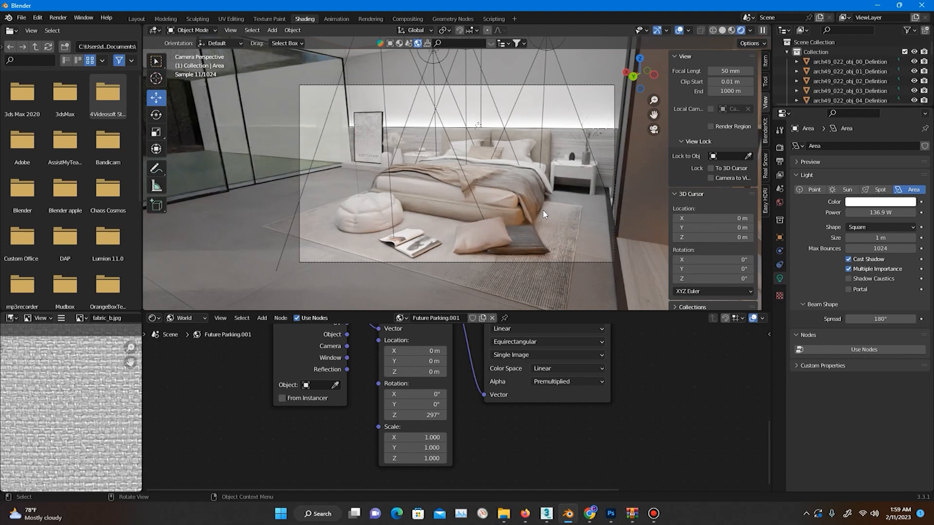
{"action": "scroll", "coordinate": [482, 205], "scroll_direction": "up", "scroll_amount": 1}
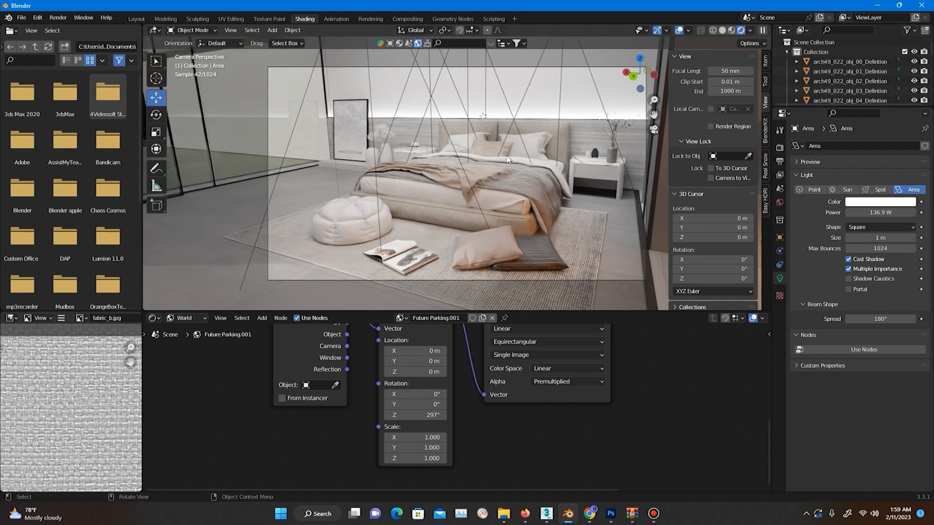
Open the bed frame's material nodes and space the image texture and Bump nodes away from the Principled BSDF
{"action": "left_click", "coordinate": [453, 217]}
{"action": "left_click", "coordinate": [187, 317]}
{"action": "left_click", "coordinate": [193, 329]}
{"action": "key", "text": "Home"}
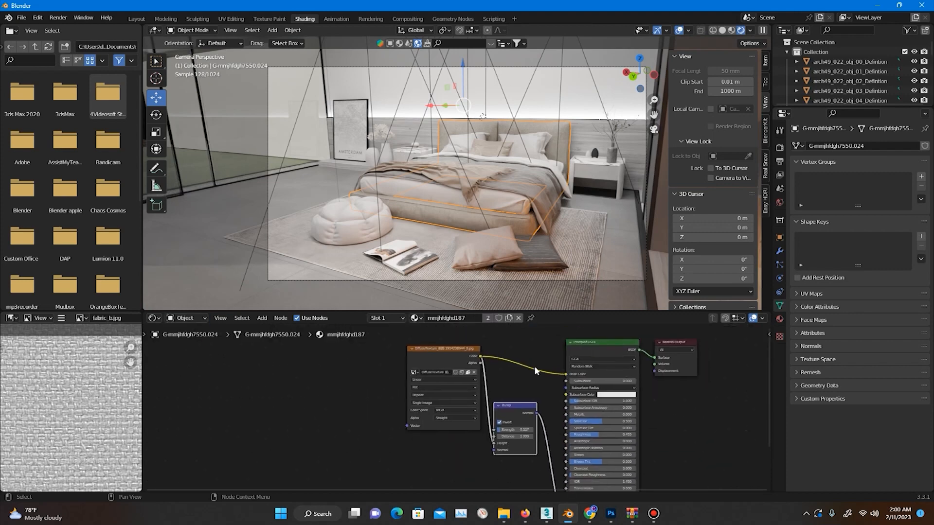
{"action": "middle_click_drag", "start_coordinate": [535, 371], "coordinate": [529, 401]}
{"action": "left_click_drag", "start_coordinate": [444, 379], "coordinate": [359, 362]}
{"action": "left_click_drag", "start_coordinate": [509, 435], "coordinate": [472, 458]}
{"action": "scroll", "coordinate": [461, 377], "scroll_direction": "up", "scroll_amount": 1}
{"action": "middle_click_drag", "start_coordinate": [494, 381], "coordinate": [480, 415]}
Insert a Hue/Saturation/Value node between the bed frame's image texture and the Principled BSDF base color
{"action": "key", "text": "shift+a"}
{"action": "left_click", "coordinate": [449, 389]}
{"action": "type", "text": "hue"}
{"action": "key", "text": "Return"}
{"action": "left_click", "coordinate": [483, 408]}
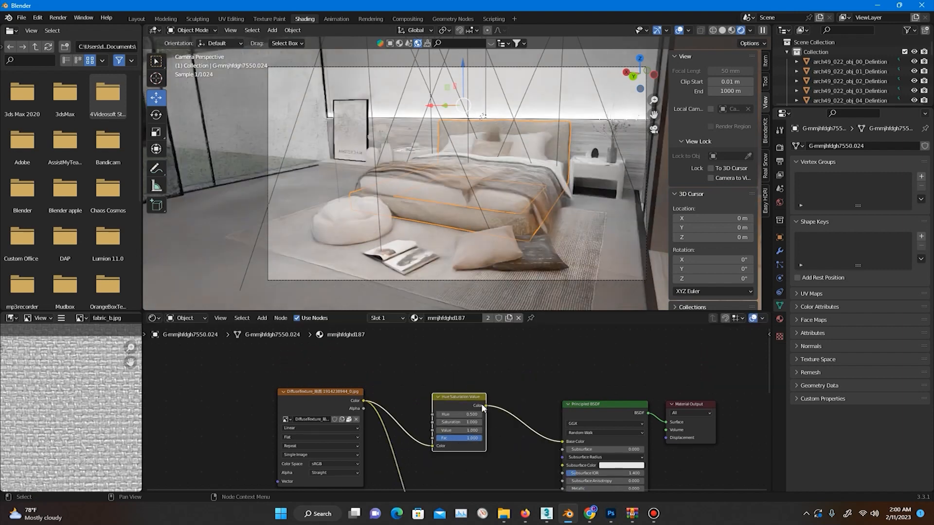
Darken the bed frame by setting the node's hue to 0.900, saturation to 2.000 and value to 0.000
{"action": "mouse_move", "coordinate": [454, 423]}
{"action": "left_mouse_down"}
{"action": "mouse_move", "coordinate": [441, 423]}
{"action": "mouse_move", "coordinate": [467, 430]}
{"action": "mouse_move", "coordinate": [450, 431]}
{"action": "left_mouse_up"}
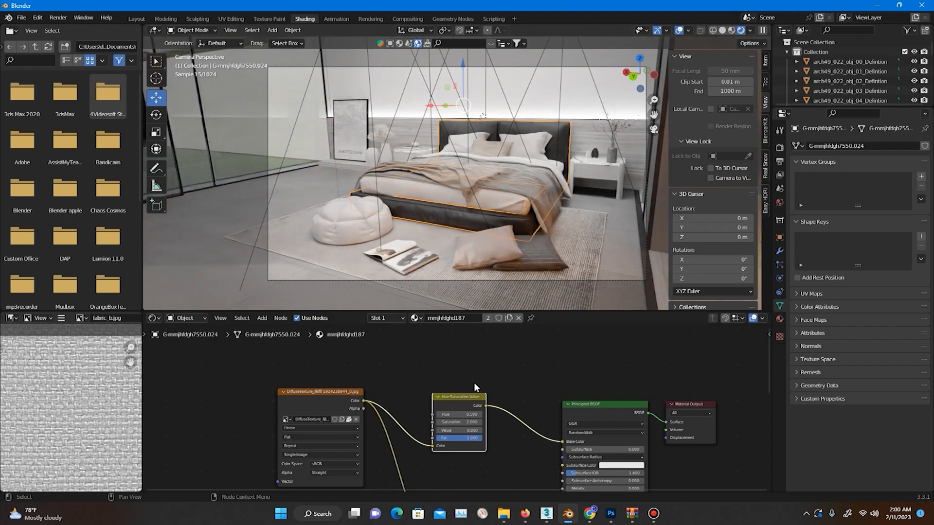
{"action": "mouse_move", "coordinate": [463, 414]}
{"action": "left_mouse_down"}
{"action": "mouse_move", "coordinate": [491, 415]}
{"action": "mouse_move", "coordinate": [428, 423]}
{"action": "mouse_move", "coordinate": [491, 423]}
{"action": "mouse_move", "coordinate": [457, 430]}
{"action": "left_mouse_up"}
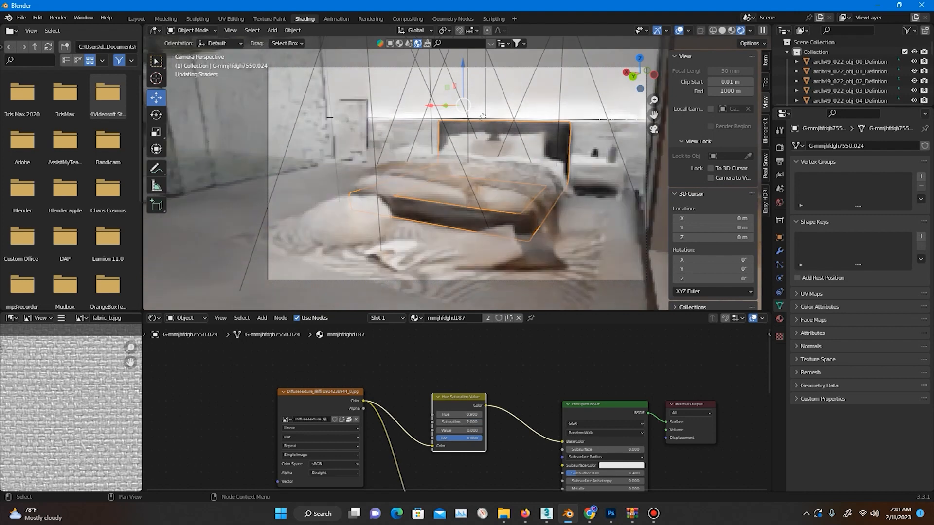
{"action": "left_click", "coordinate": [556, 263]}
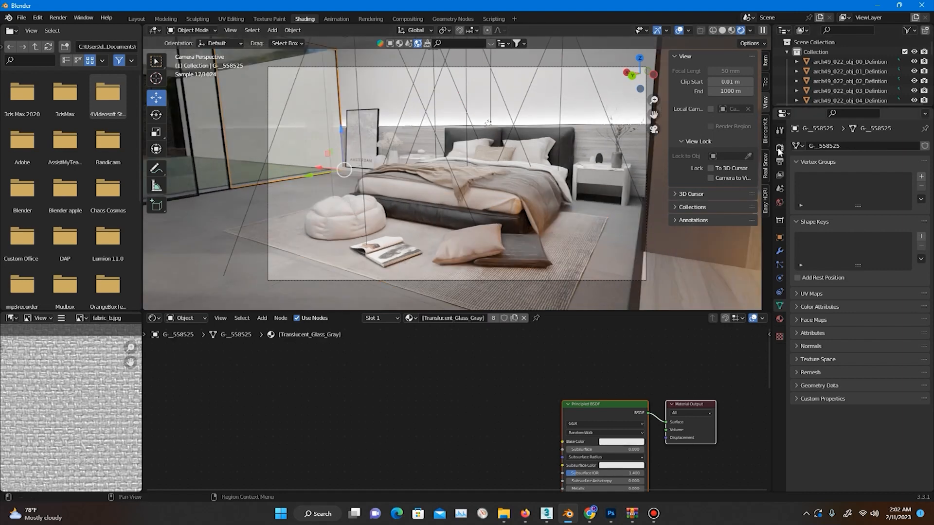
Set the Cycles render max samples to 1024 and turn off viewport denoising
{"action": "left_click", "coordinate": [780, 131]}
{"action": "left_click", "coordinate": [780, 147]}
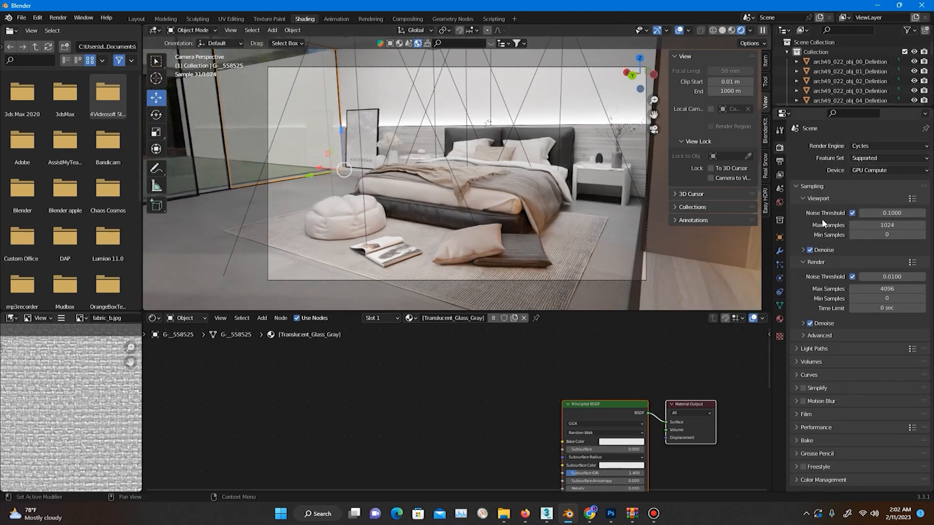
{"action": "double_click", "coordinate": [887, 288]}
{"action": "type", "text": "1024"}
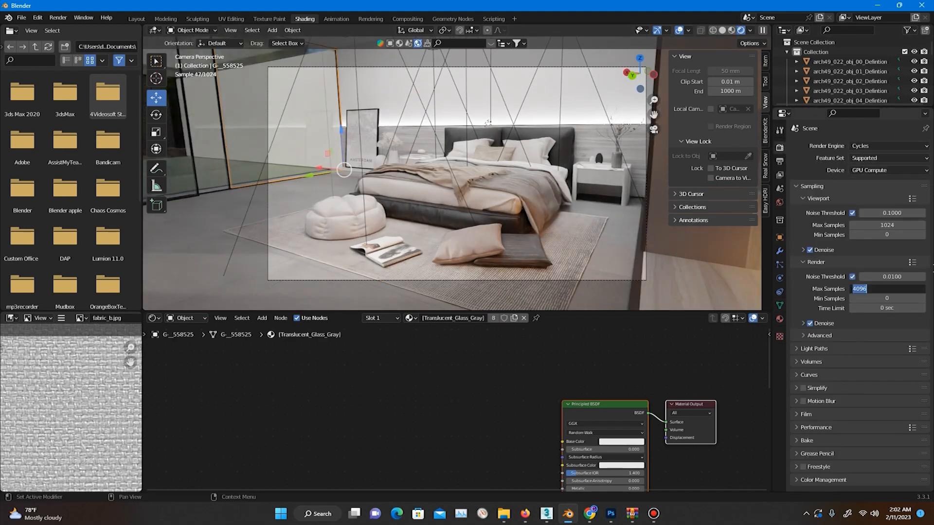
{"action": "key", "text": "Return"}
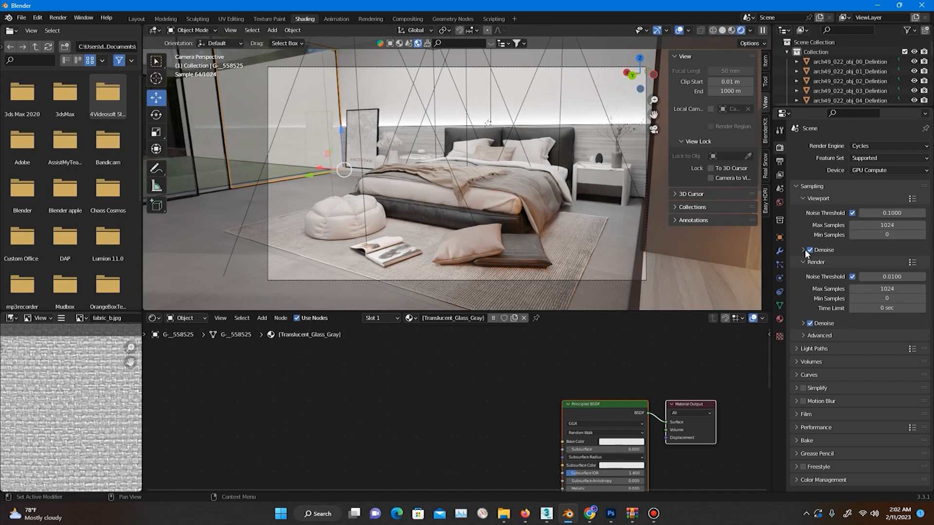
{"action": "left_click", "coordinate": [809, 249]}
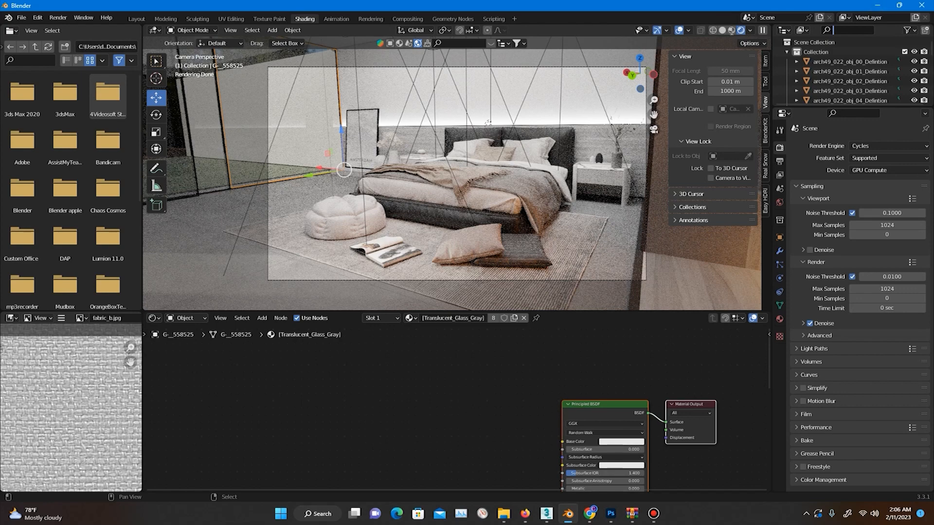
Color the area light behind the headboard orange and render a test image from the camera
{"action": "left_click", "coordinate": [733, 31]}
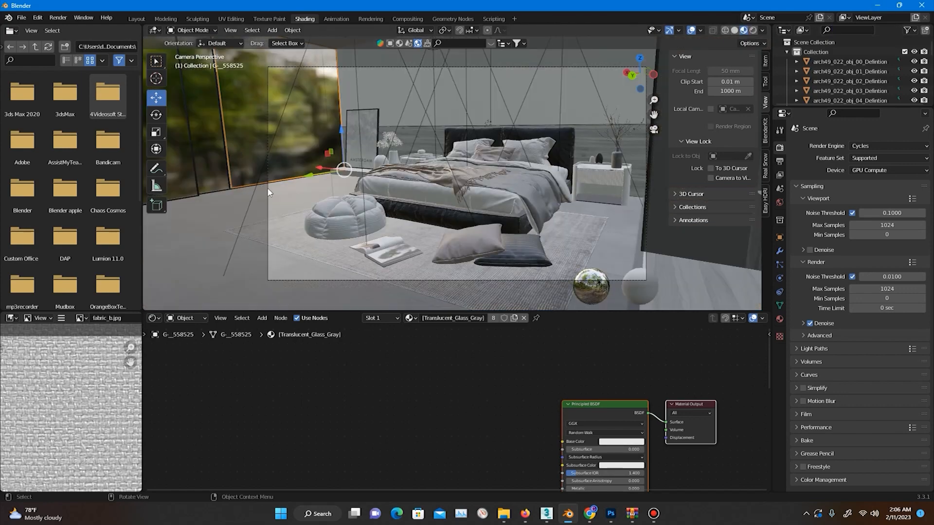
{"action": "scroll", "coordinate": [470, 193], "scroll_direction": "up", "scroll_amount": 1}
{"action": "middle_click_drag", "start_coordinate": [470, 193], "coordinate": [446, 231], "text": "shift"}
{"action": "left_click", "coordinate": [469, 151]}
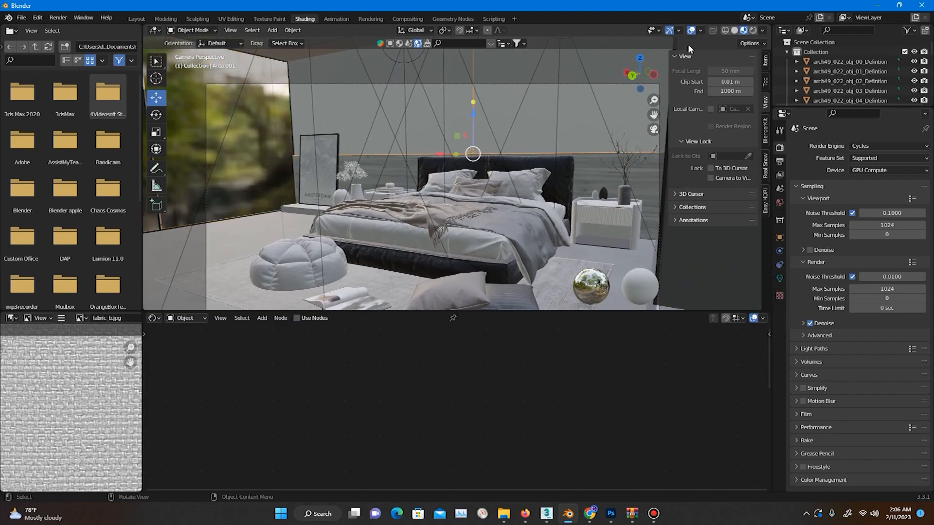
{"action": "left_click", "coordinate": [753, 30]}
{"action": "left_click", "coordinate": [780, 278]}
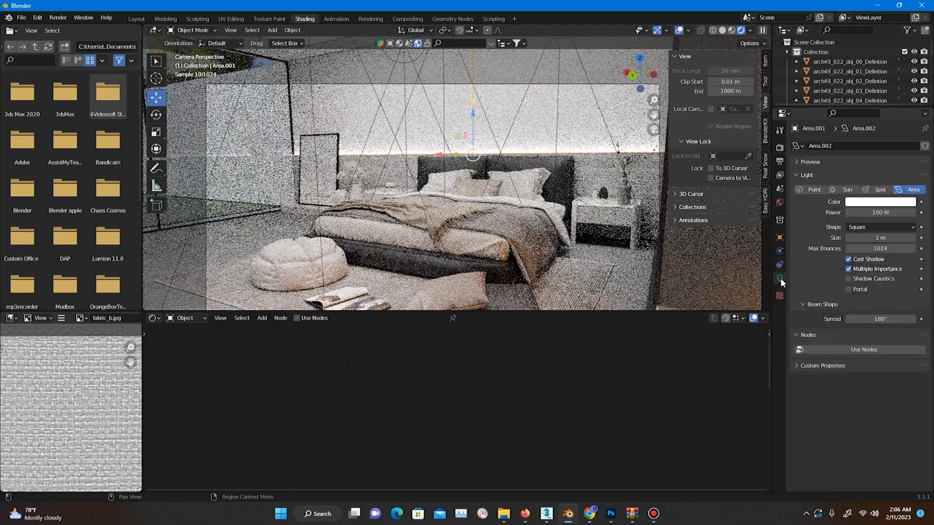
{"action": "left_click", "coordinate": [880, 202]}
{"action": "mouse_move", "coordinate": [865, 111]}
{"action": "left_mouse_down"}
{"action": "mouse_move", "coordinate": [850, 131]}
{"action": "mouse_move", "coordinate": [862, 133]}
{"action": "mouse_move", "coordinate": [848, 127]}
{"action": "mouse_move", "coordinate": [858, 143]}
{"action": "mouse_move", "coordinate": [848, 140]}
{"action": "left_mouse_up"}
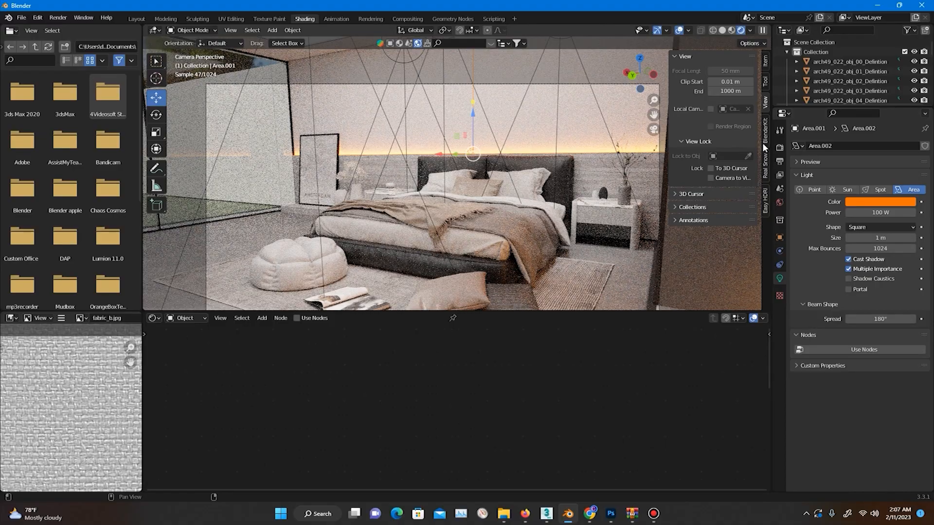
{"action": "key", "text": "F12"}
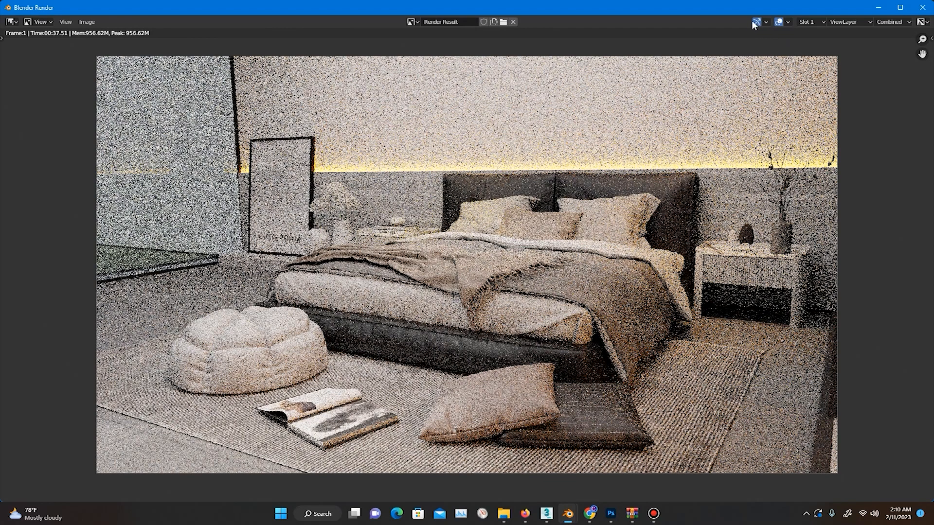
{"action": "left_click", "coordinate": [924, 7]}
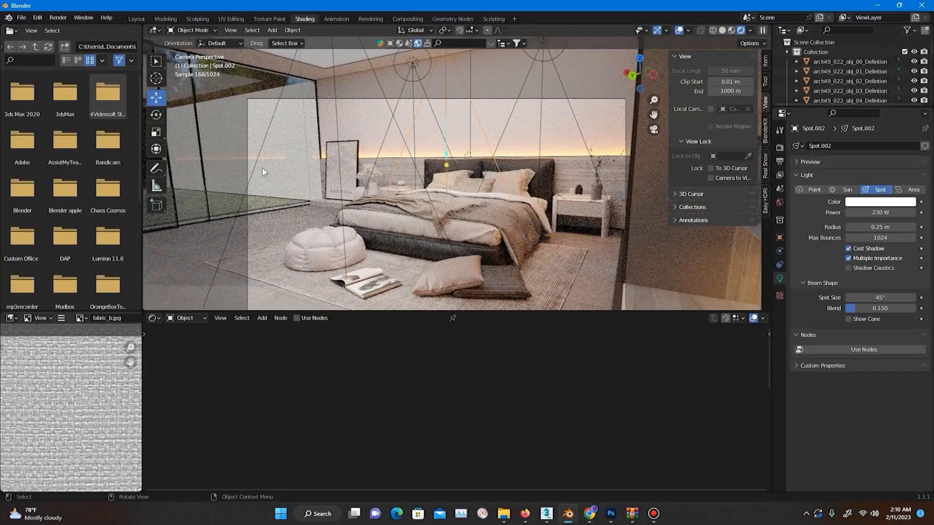
Raise the world background strength to 22.600 and render the image again
{"action": "left_click", "coordinate": [779, 202]}
{"action": "left_click_drag", "start_coordinate": [873, 219], "coordinate": [902, 219]}
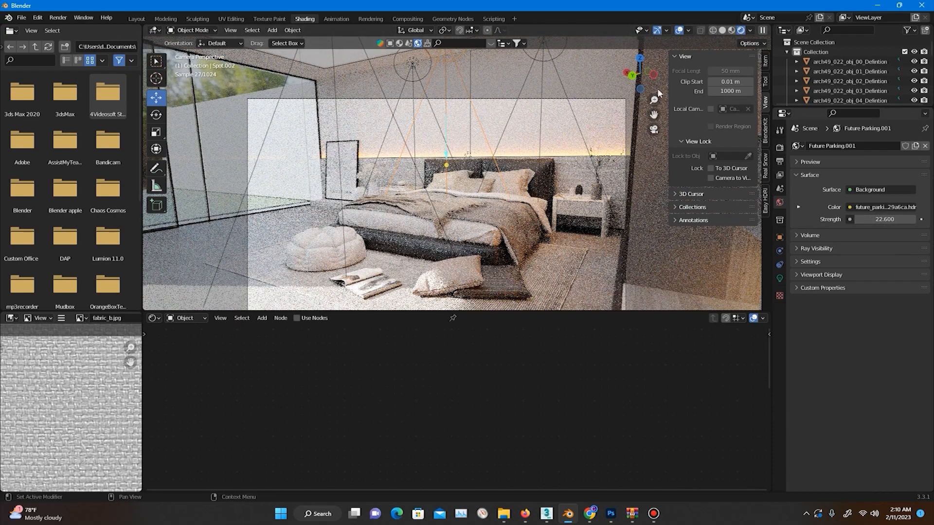
{"action": "left_click", "coordinate": [58, 17]}
{"action": "left_click", "coordinate": [68, 28]}
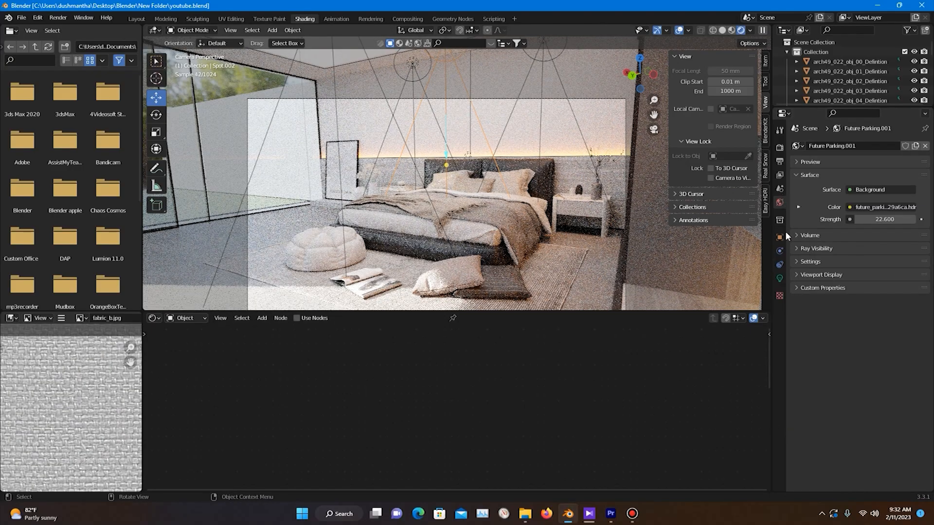
Show the World shader nodes and set the HDR mapping's Z rotation to 311°
{"action": "left_click", "coordinate": [194, 318]}
{"action": "left_click", "coordinate": [184, 337]}
{"action": "middle_click_drag", "start_coordinate": [417, 382], "coordinate": [450, 238]}
{"action": "scroll", "coordinate": [425, 412], "scroll_direction": "up", "scroll_amount": 6}
{"action": "middle_click_drag", "start_coordinate": [424, 403], "coordinate": [437, 430]}
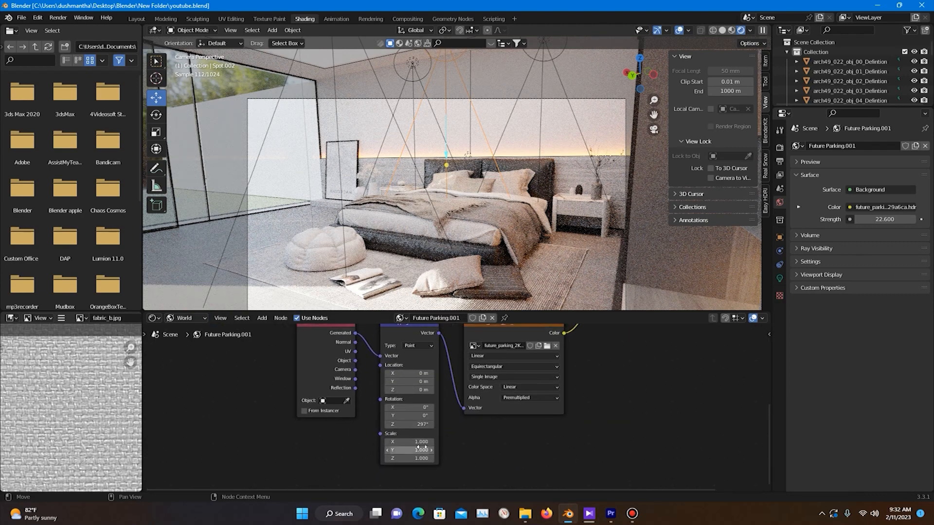
{"action": "scroll", "coordinate": [413, 433], "scroll_direction": "up", "scroll_amount": 3}
{"action": "left_click_drag", "start_coordinate": [413, 428], "coordinate": [427, 428]}
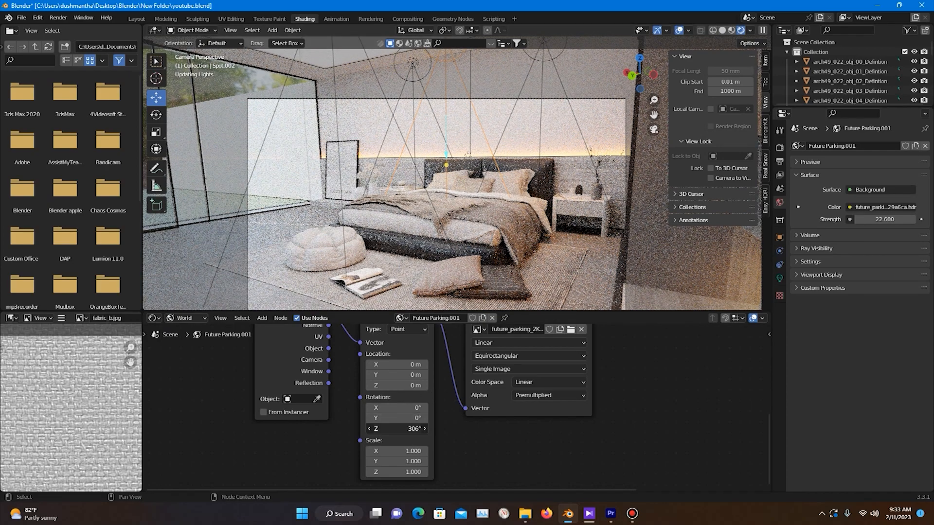
{"action": "left_click_drag", "start_coordinate": [424, 429], "coordinate": [426, 428]}
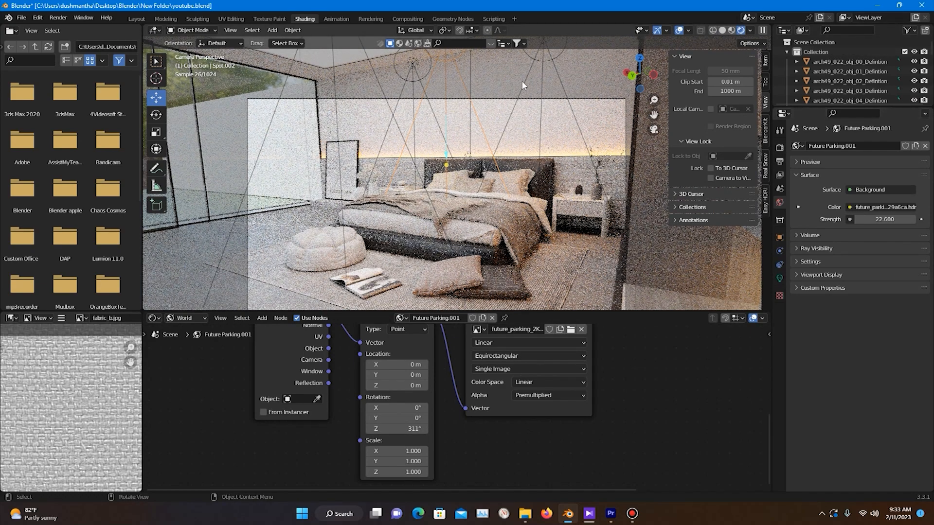
Render the final image of the bedroom from the camera view
{"action": "left_click", "coordinate": [84, 18]}
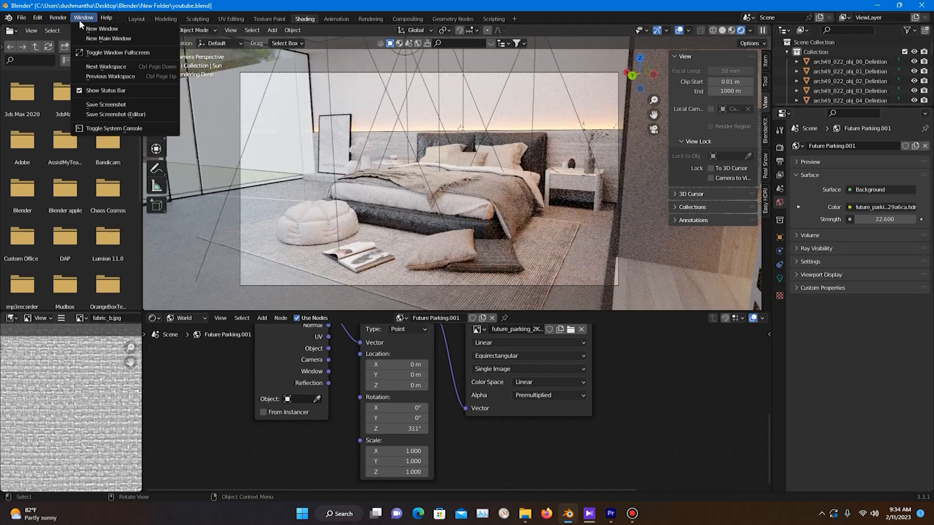
{"action": "left_click", "coordinate": [57, 18]}
{"action": "left_click", "coordinate": [58, 19]}
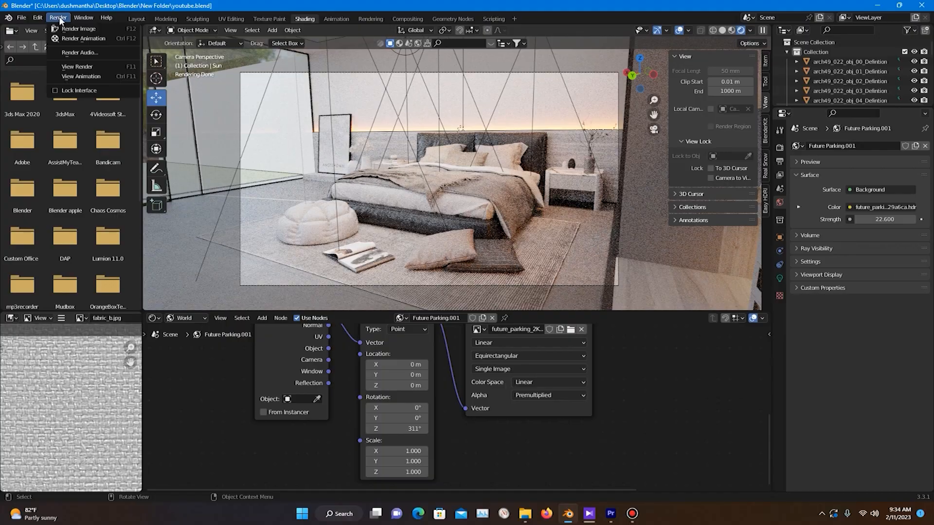
{"action": "left_click", "coordinate": [68, 30]}
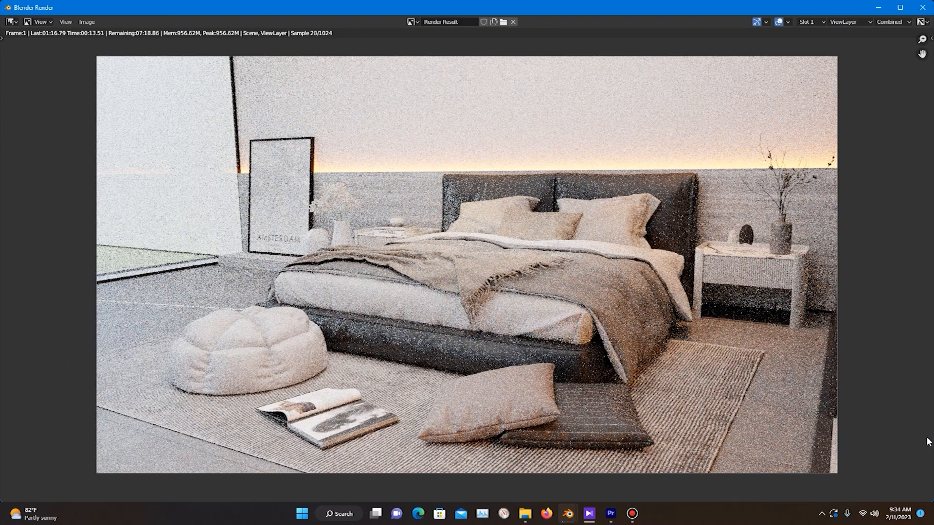
Save the rendered image as a PNG named Bed room in the youtube folder
{"action": "scroll", "coordinate": [706, 345], "scroll_direction": "down", "scroll_amount": 1}
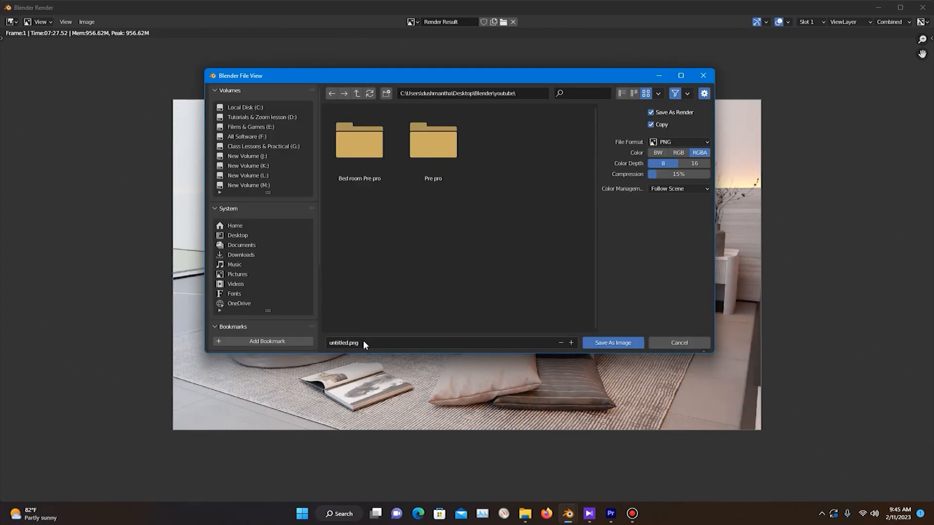
{"action": "left_click", "coordinate": [368, 340]}
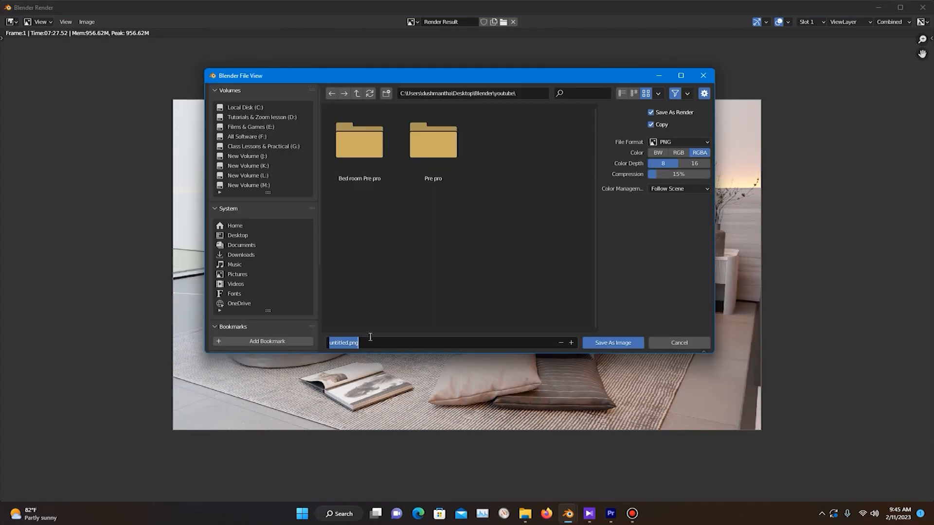
{"action": "type", "text": "Bed room"}
{"action": "left_click", "coordinate": [611, 343]}
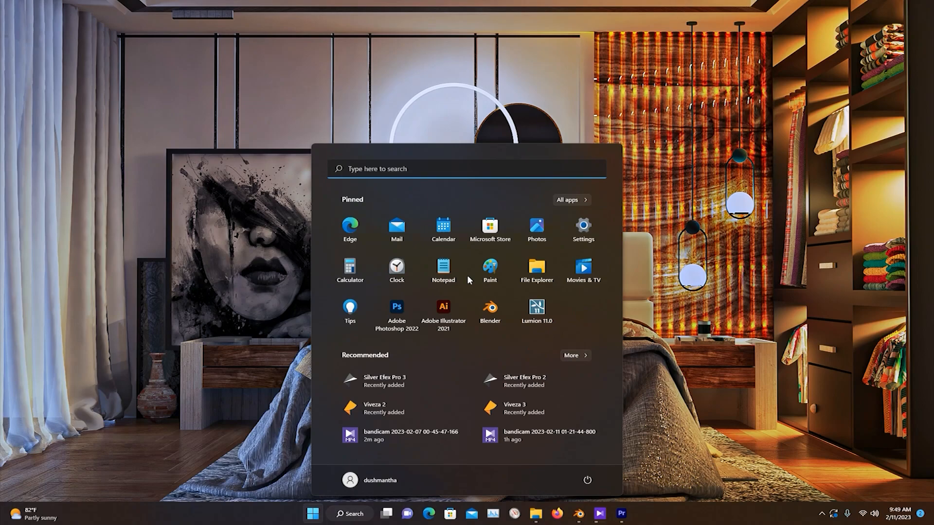
Switch to Photoshop, convert the Bed room.png layer to a smart object and open the Camera Raw Filter on it
{"action": "left_click", "coordinate": [397, 271]}
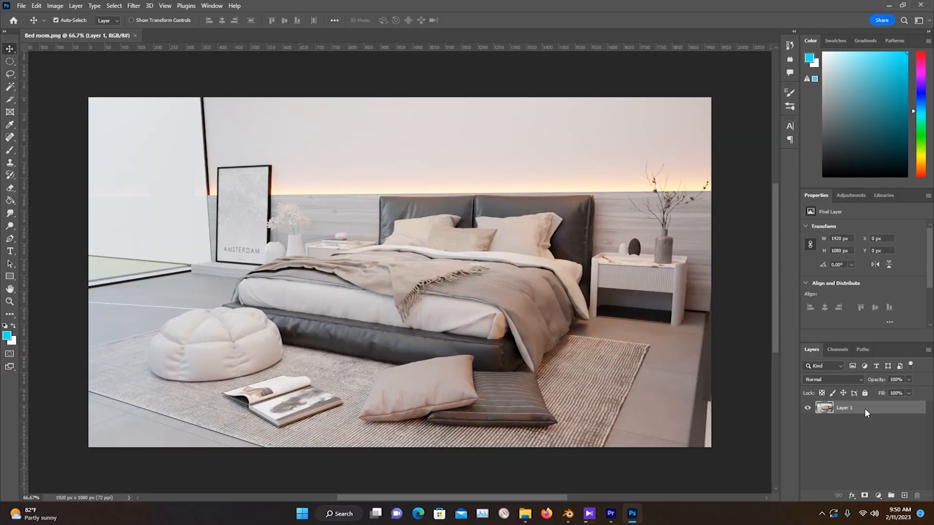
{"action": "right_click", "coordinate": [865, 408]}
{"action": "left_click", "coordinate": [737, 229]}
{"action": "left_click", "coordinate": [133, 5]}
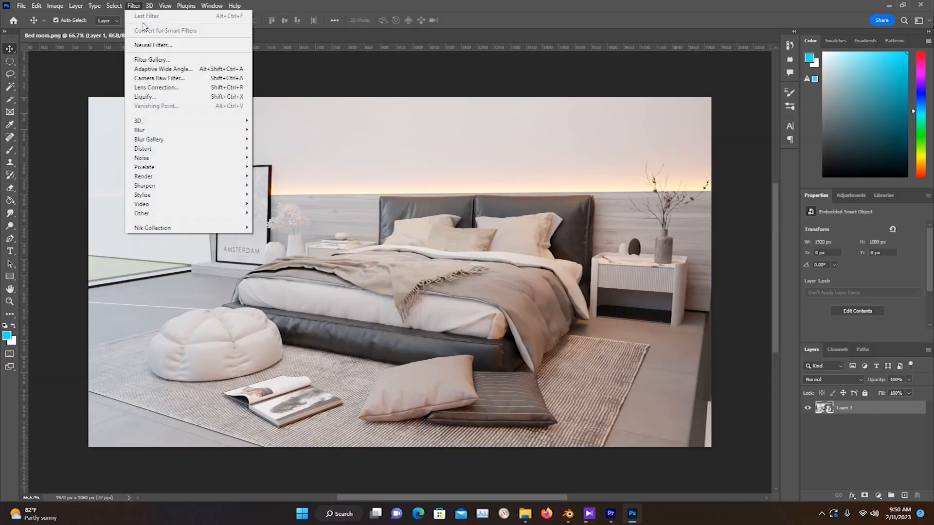
{"action": "left_click", "coordinate": [168, 78]}
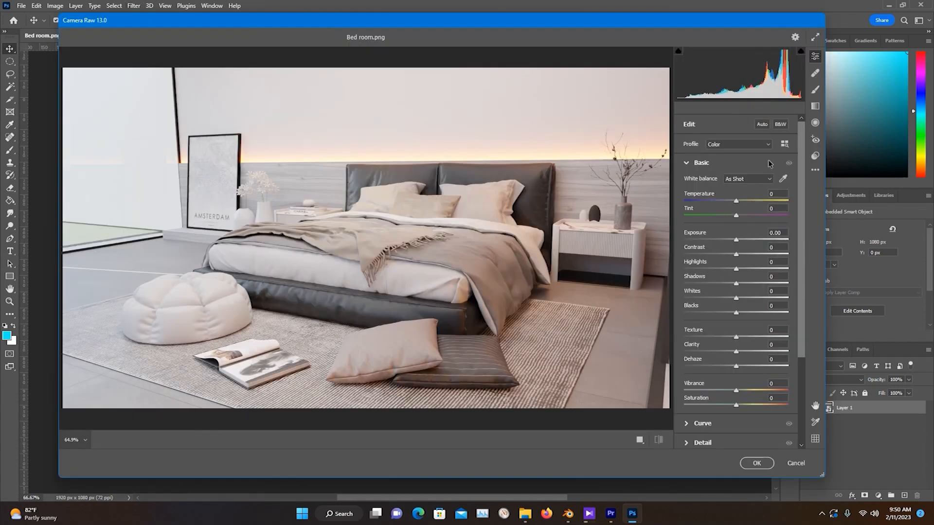
Set contrast to +14, highlights +9, shadows -7, whites +12, texture +21, vibrance +50 and saturation +37 for the bedroom image
{"action": "left_click_drag", "start_coordinate": [737, 242], "coordinate": [741, 301]}
{"action": "double_click", "coordinate": [740, 242]}
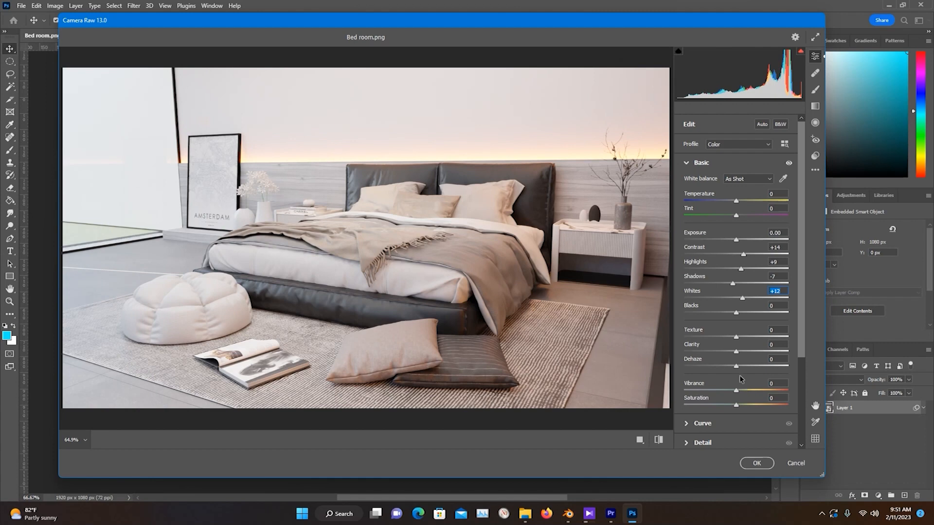
{"action": "left_click_drag", "start_coordinate": [737, 390], "coordinate": [763, 390]}
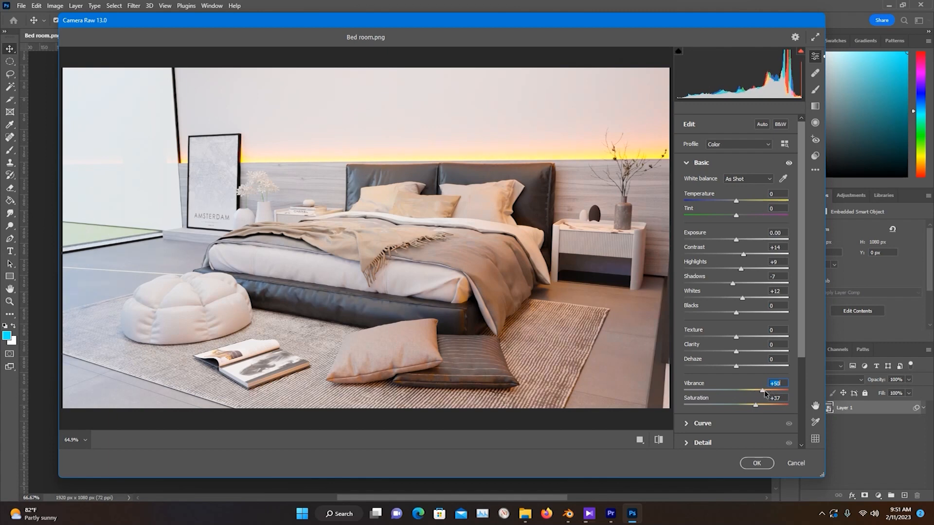
{"action": "left_click_drag", "start_coordinate": [736, 337], "coordinate": [747, 339]}
Set sharpening to 54 and refine contrast to +21, highlights +8, shadows -13, whites +10 and temperature -3
{"action": "left_click", "coordinate": [719, 441]}
{"action": "mouse_move", "coordinate": [720, 224]}
{"action": "left_mouse_down"}
{"action": "mouse_move", "coordinate": [758, 226]}
{"action": "mouse_move", "coordinate": [722, 225]}
{"action": "left_mouse_up"}
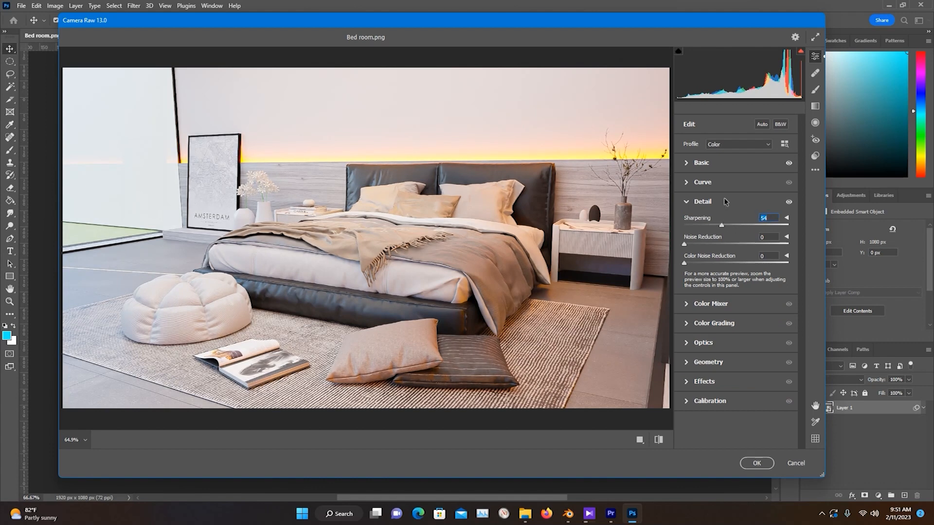
{"action": "left_click", "coordinate": [700, 168]}
{"action": "left_click_drag", "start_coordinate": [745, 298], "coordinate": [739, 240]}
{"action": "left_click_drag", "start_coordinate": [737, 201], "coordinate": [735, 201]}
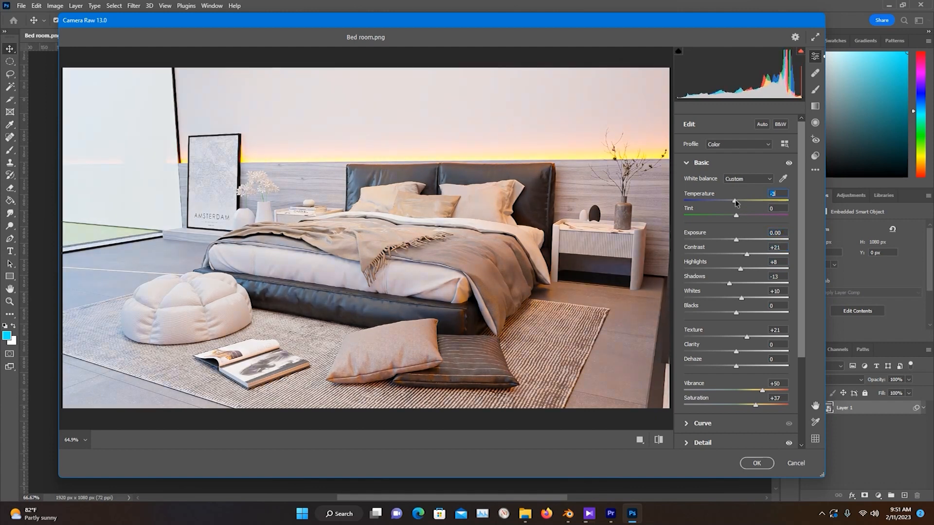
Boost the Color Mixer saturation to +10 for reds, +10 for oranges and +46 for yellows
{"action": "scroll", "coordinate": [714, 432], "scroll_direction": "down", "scroll_amount": 3}
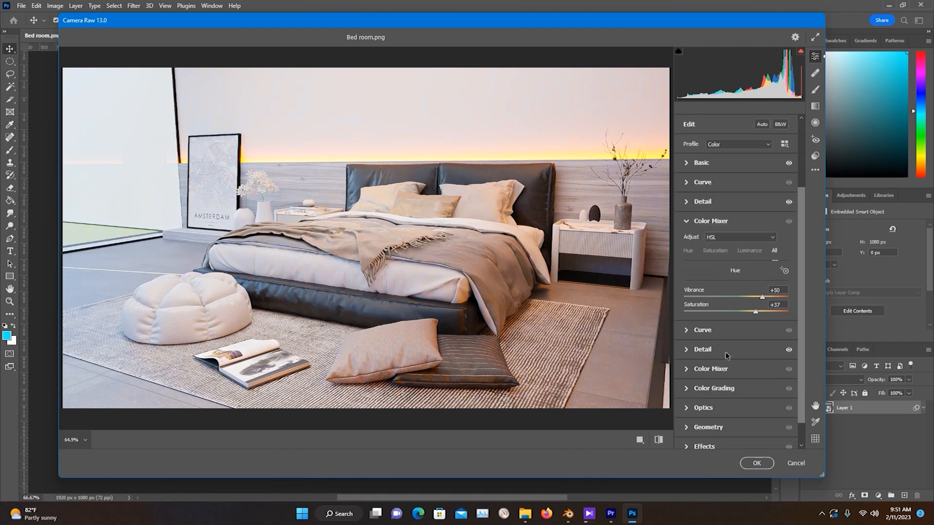
{"action": "left_click", "coordinate": [735, 336]}
{"action": "left_click_drag", "start_coordinate": [737, 328], "coordinate": [761, 360]}
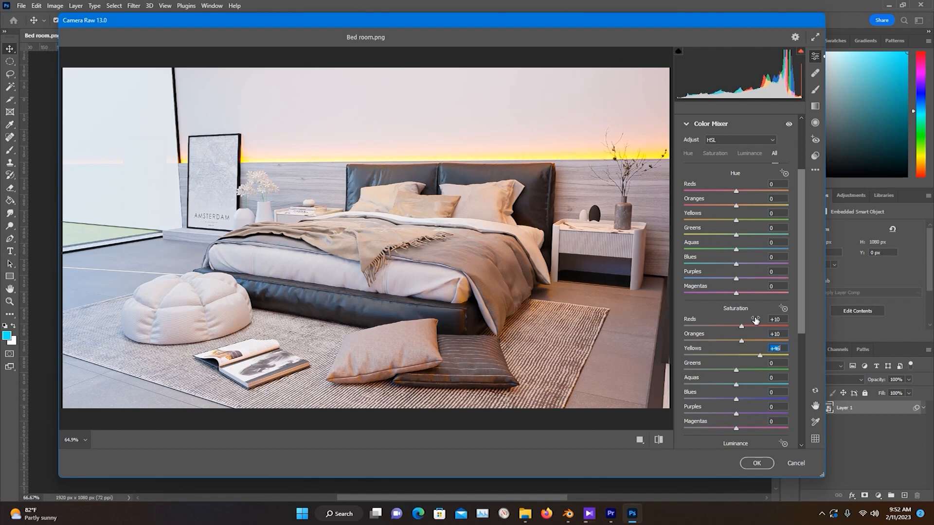
{"action": "left_click_drag", "start_coordinate": [737, 206], "coordinate": [738, 216]}
Set the Color Mixer luminance of oranges to +43 and yellows to -3, and adjust the reds' luminance
{"action": "scroll", "coordinate": [718, 373], "scroll_direction": "down", "scroll_amount": 3}
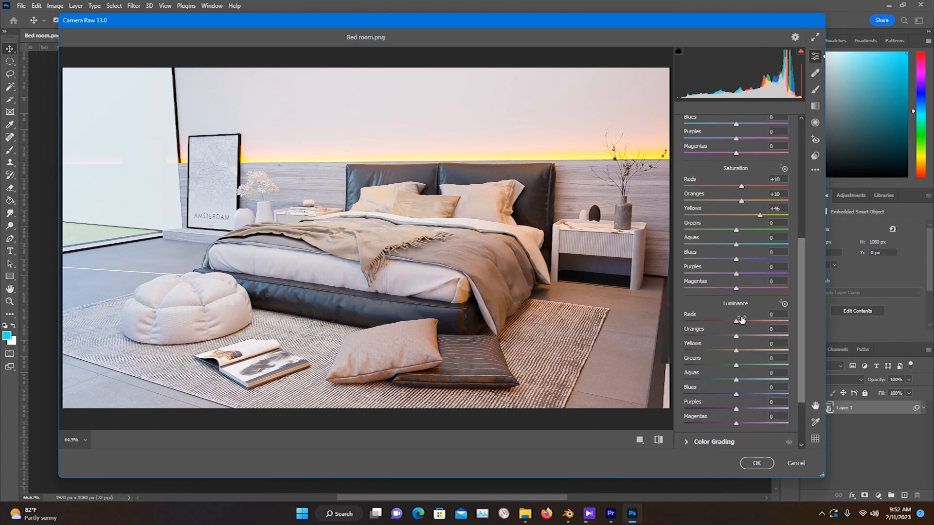
{"action": "mouse_move", "coordinate": [745, 338]}
{"action": "left_mouse_down"}
{"action": "mouse_move", "coordinate": [770, 340]}
{"action": "mouse_move", "coordinate": [727, 350]}
{"action": "mouse_move", "coordinate": [749, 352]}
{"action": "mouse_move", "coordinate": [736, 352]}
{"action": "left_mouse_up"}
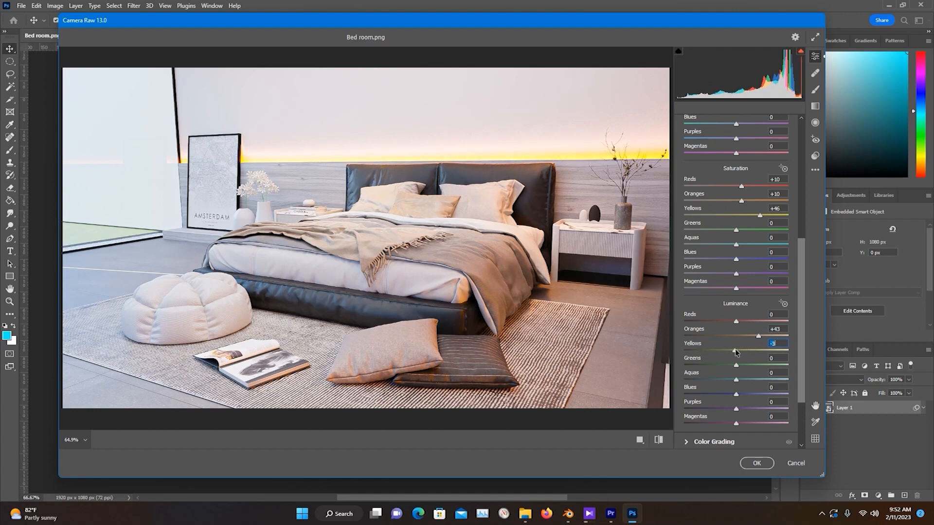
{"action": "left_click_drag", "start_coordinate": [752, 321], "coordinate": [745, 322]}
{"action": "scroll", "coordinate": [705, 253], "scroll_direction": "up", "scroll_amount": 5}
{"action": "scroll", "coordinate": [705, 253], "scroll_direction": "up", "scroll_amount": 3}
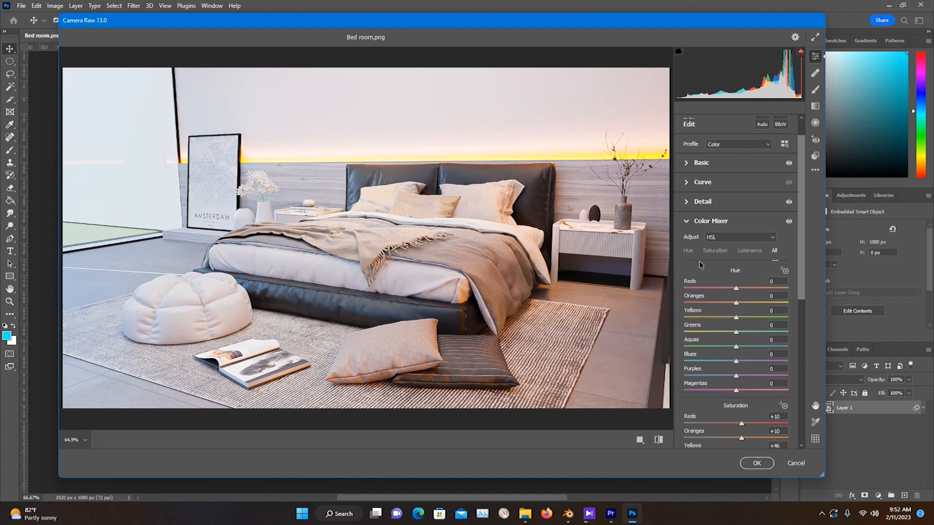
Lower the point curve's midtones, add points at input 189, output 190 and input 69, output 56, and apply the Camera Raw filter
{"action": "left_click", "coordinate": [696, 202]}
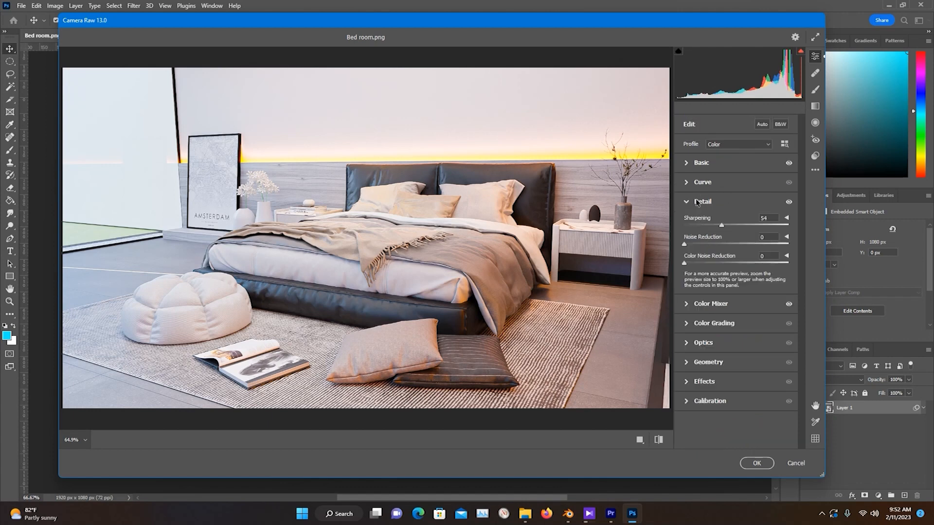
{"action": "left_click", "coordinate": [694, 184]}
{"action": "left_click_drag", "start_coordinate": [735, 267], "coordinate": [736, 272]}
{"action": "left_click_drag", "start_coordinate": [763, 238], "coordinate": [762, 239]}
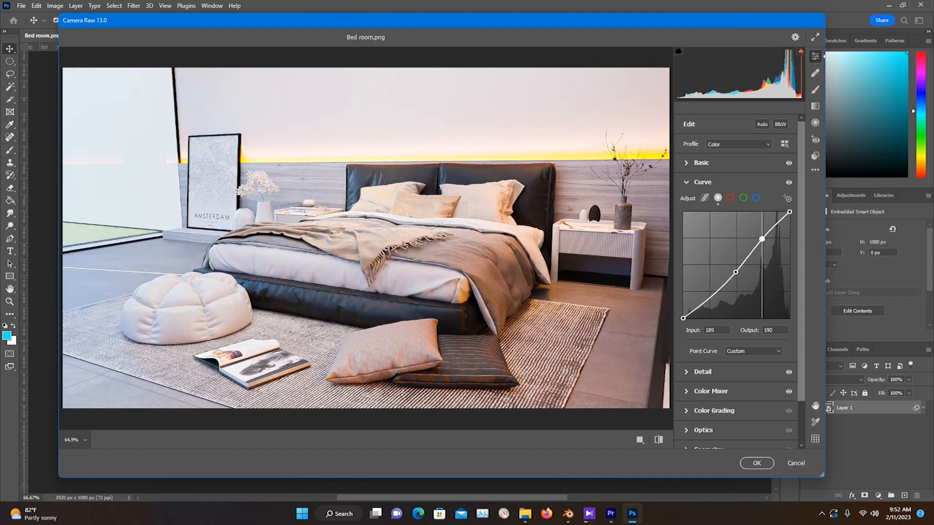
{"action": "left_click_drag", "start_coordinate": [708, 296], "coordinate": [712, 295]}
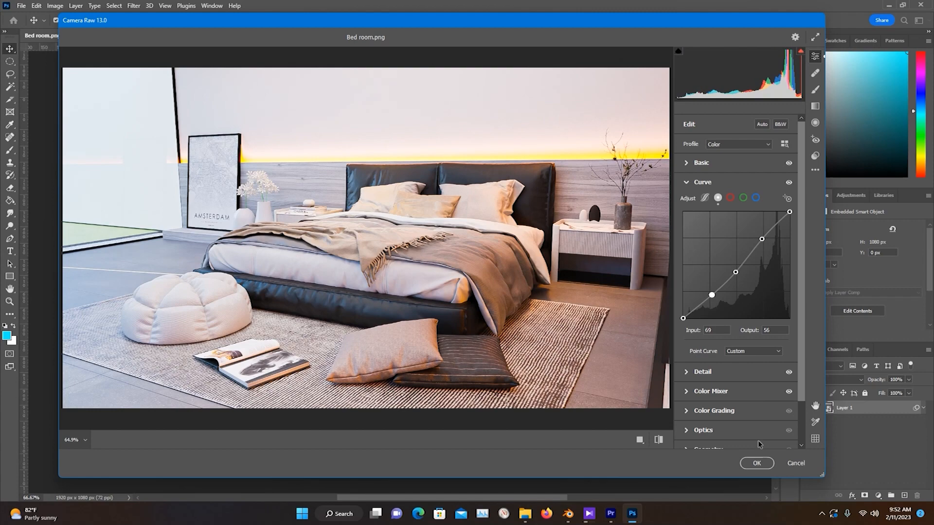
{"action": "left_click", "coordinate": [721, 162]}
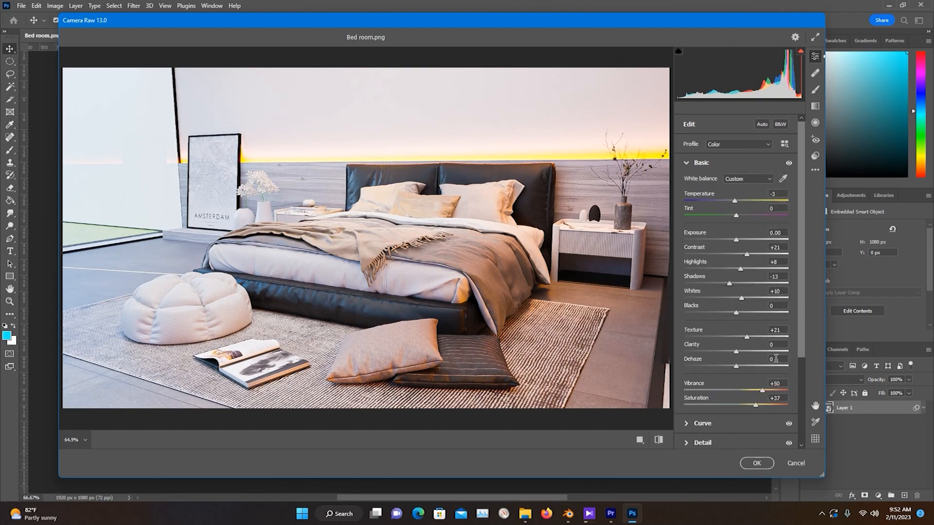
{"action": "left_click", "coordinate": [757, 463]}
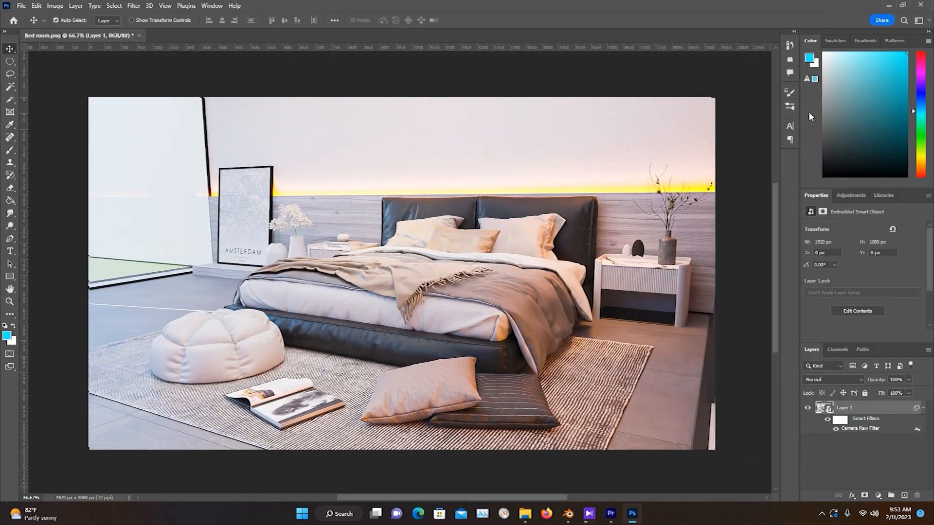